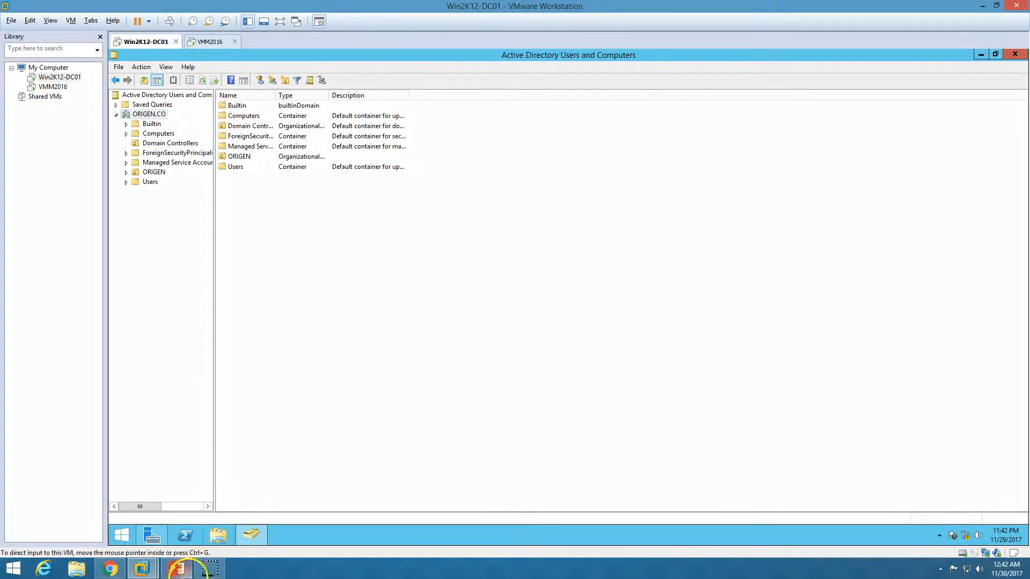
Show the Demo Environment slide, then open VMM2016's Local Server page showing the ORIGEN.CO domain
left_click(176, 568)
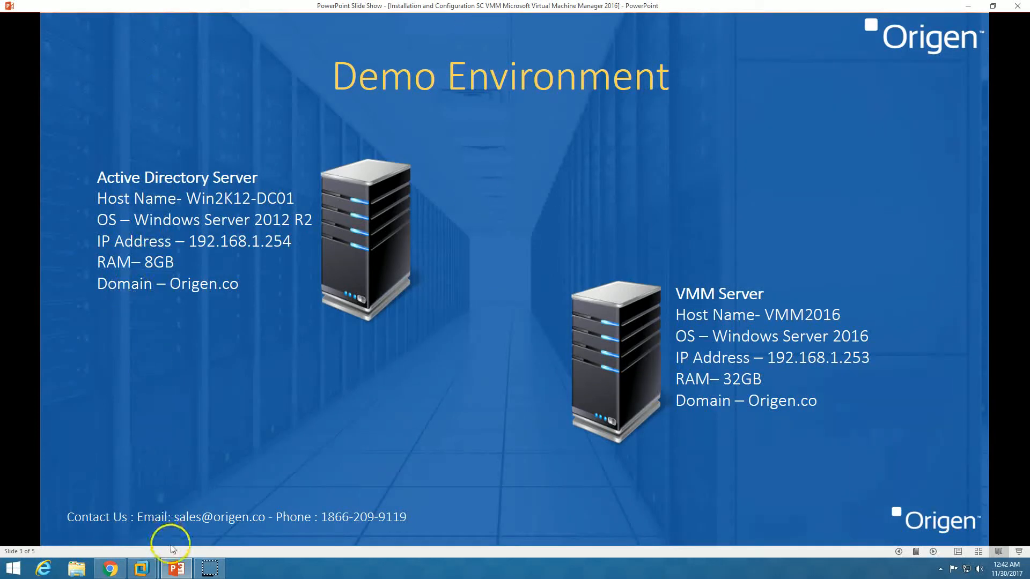
left_click(176, 569)
left_click(211, 41)
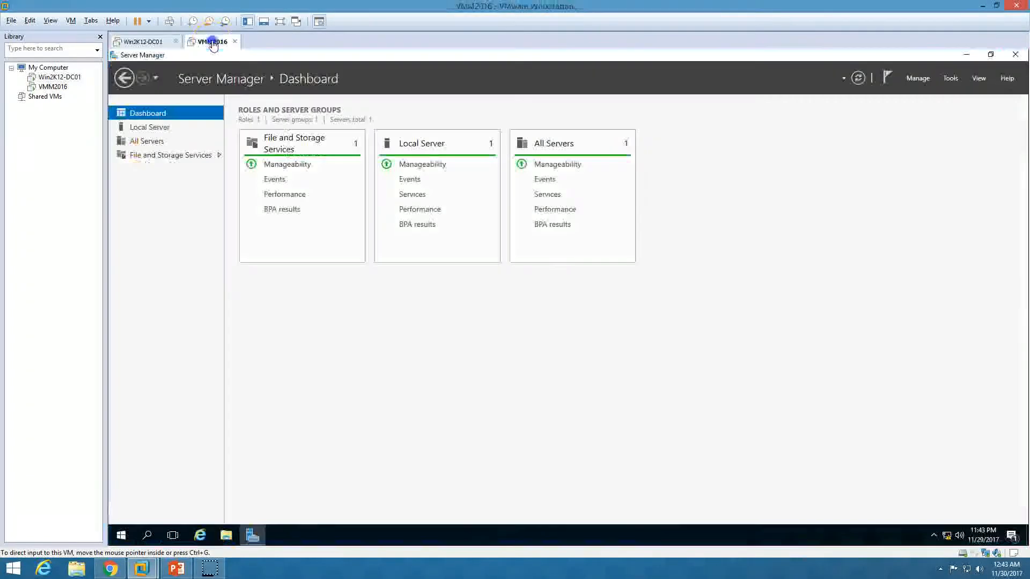
left_click(140, 127)
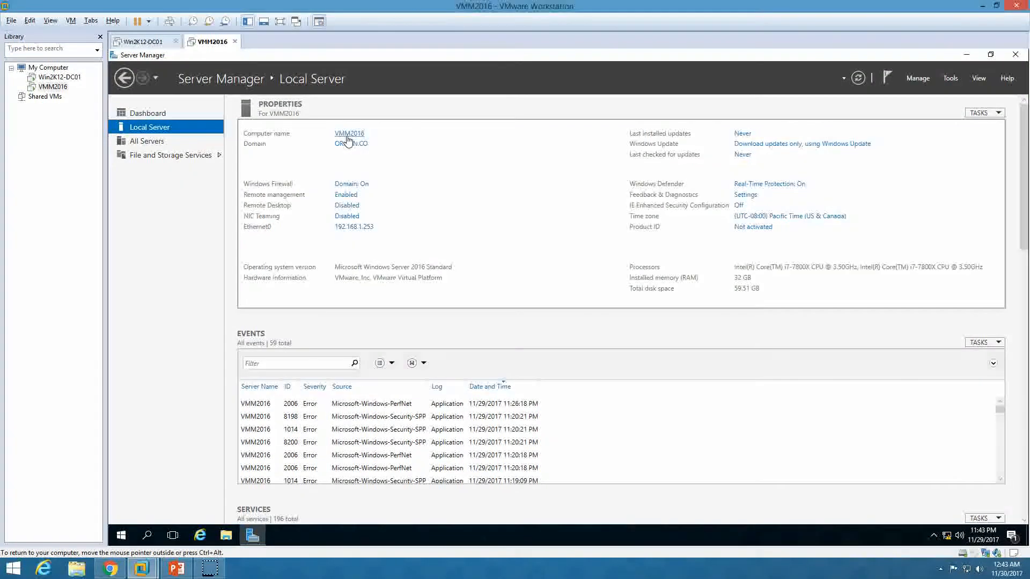
On the domain controller, confirm VMM2016 is in ORIGEN's Servers OU and find the VMM admin user
left_click(89, 275)
left_click(141, 43)
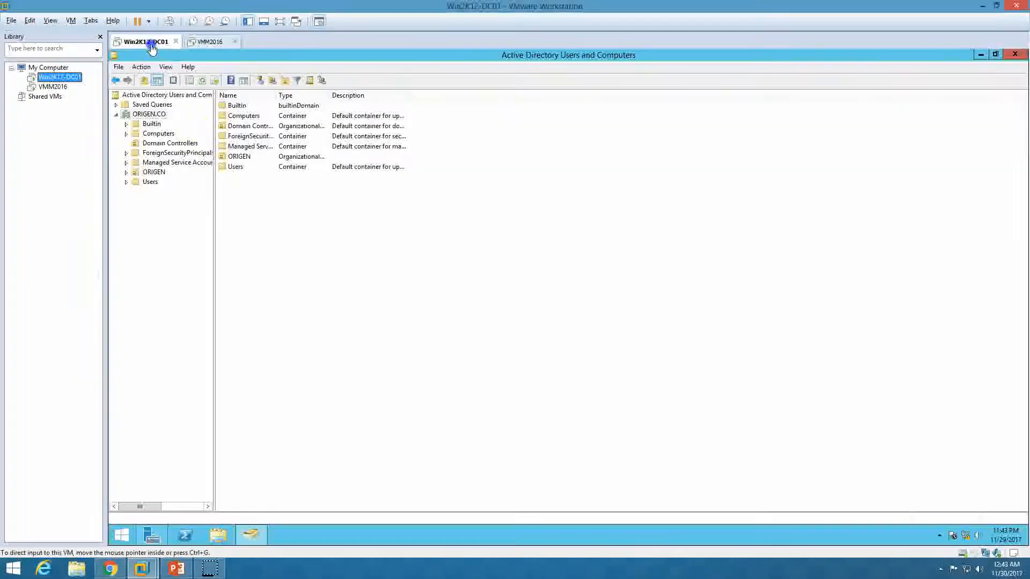
double_click(163, 174)
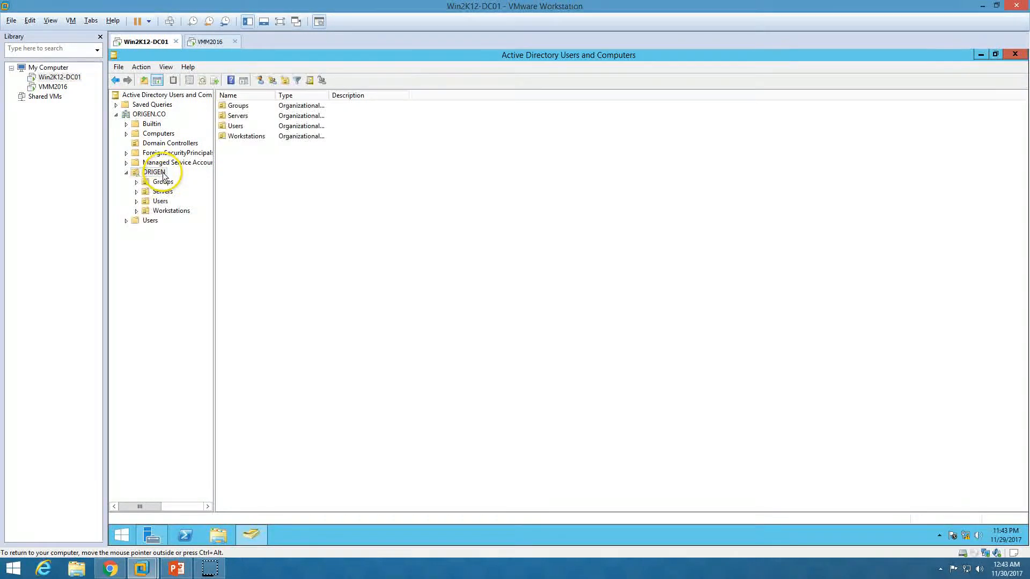
left_click(165, 193)
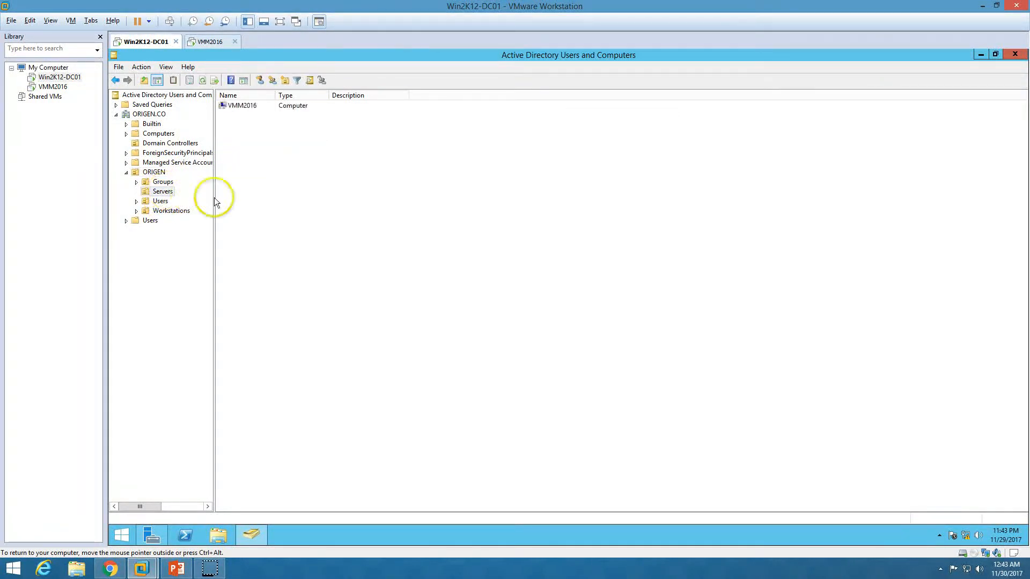
left_click(253, 109)
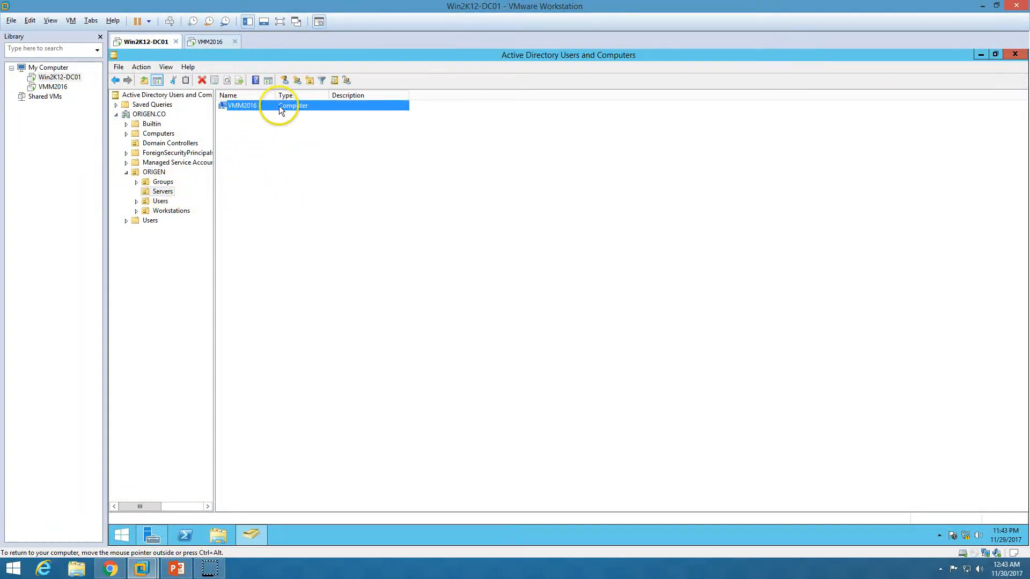
left_click(156, 202)
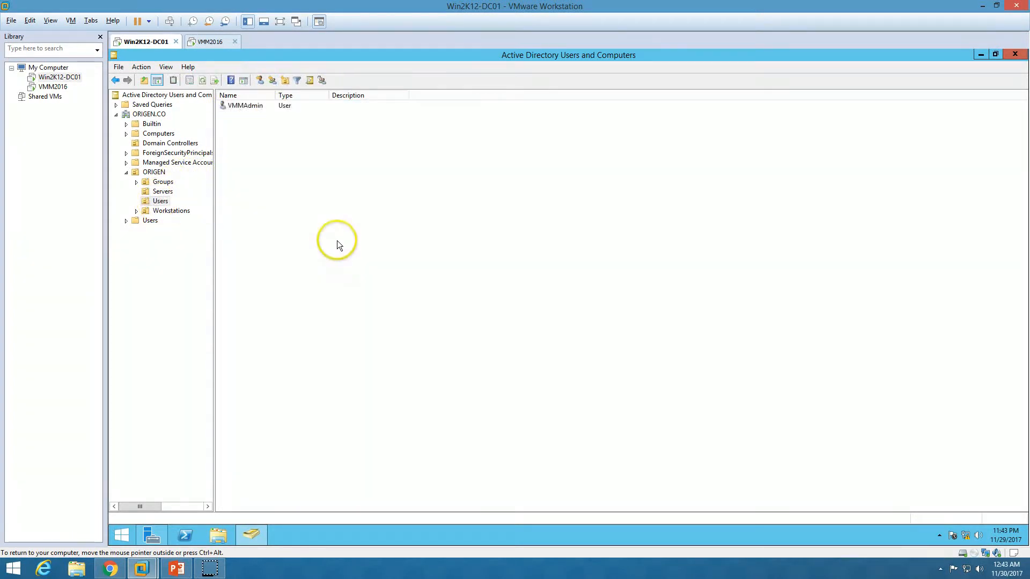
left_click(243, 110)
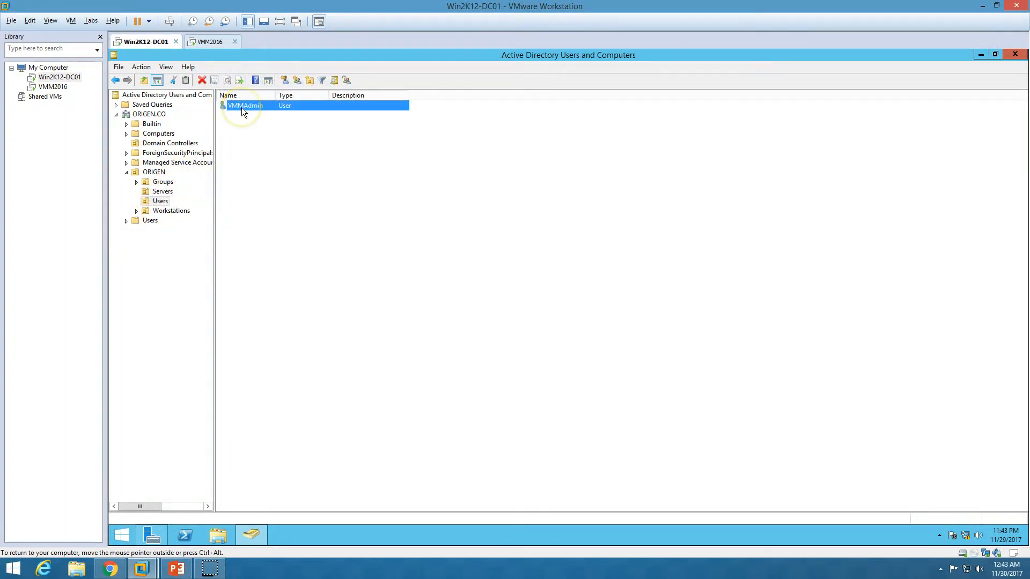
On VMM2016, run whoami in a Command Prompt to confirm the domain VMM admin logon
left_click(209, 42)
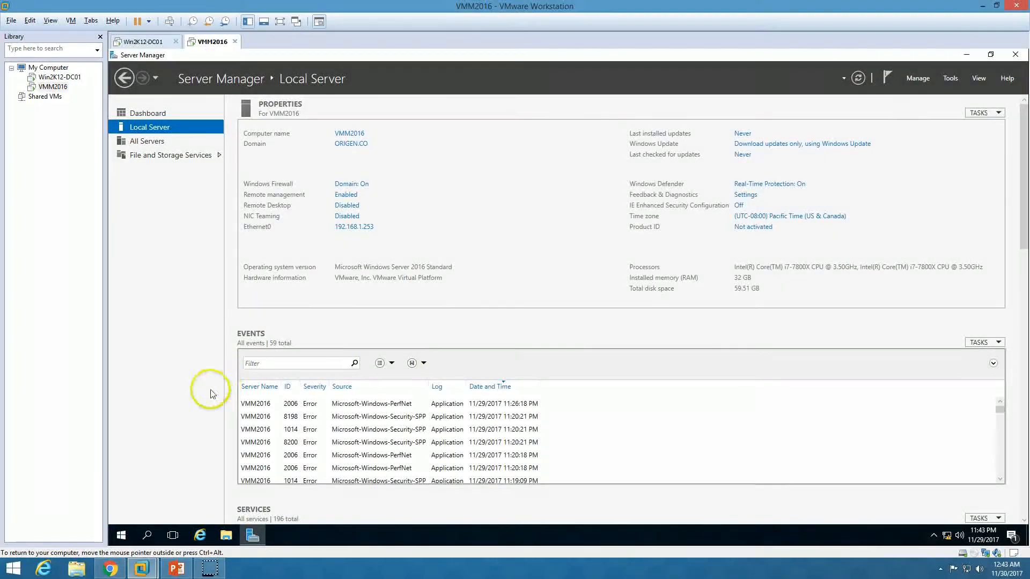
left_click(138, 114)
left_click(120, 534)
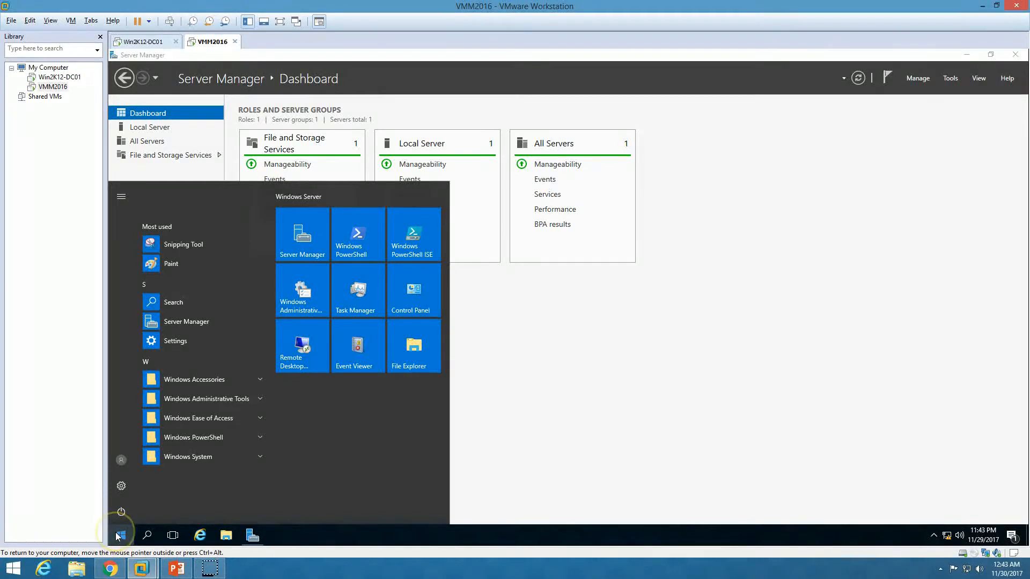
type("cmd")
key("Return")
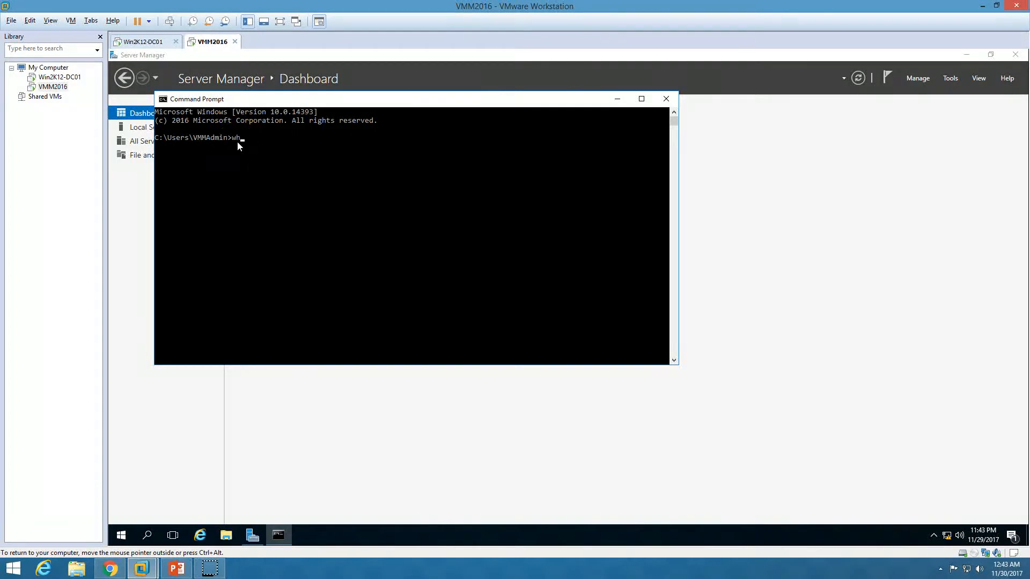
type("whoami")
key("Return")
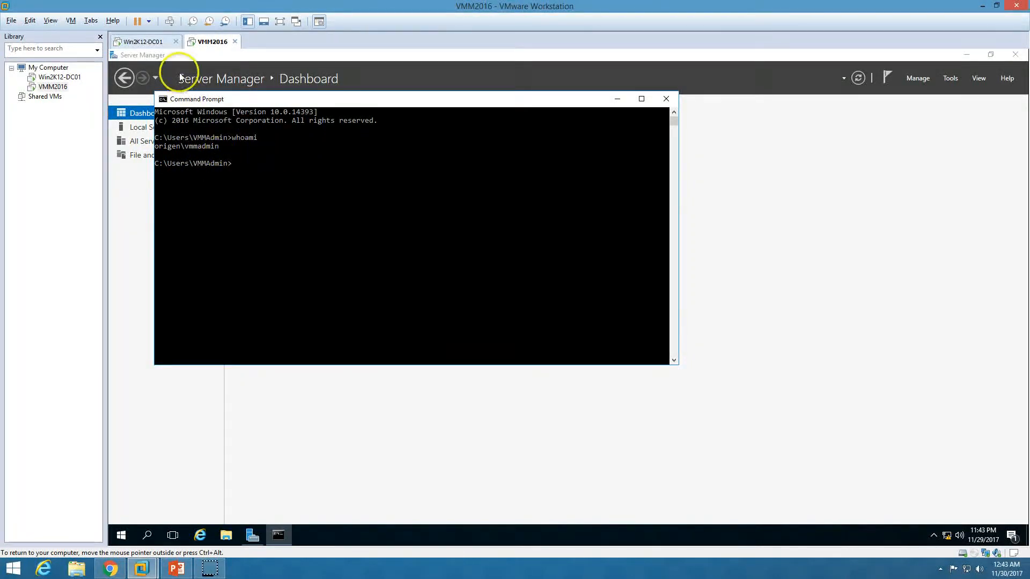
Close the Command Prompt and return to the Demo Environment slide
left_click(143, 42)
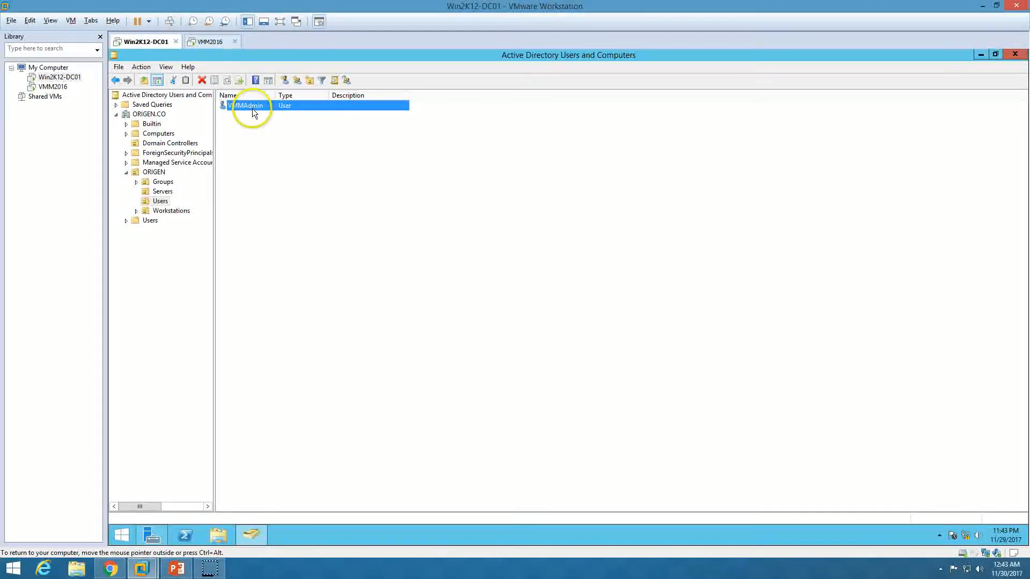
left_click(223, 42)
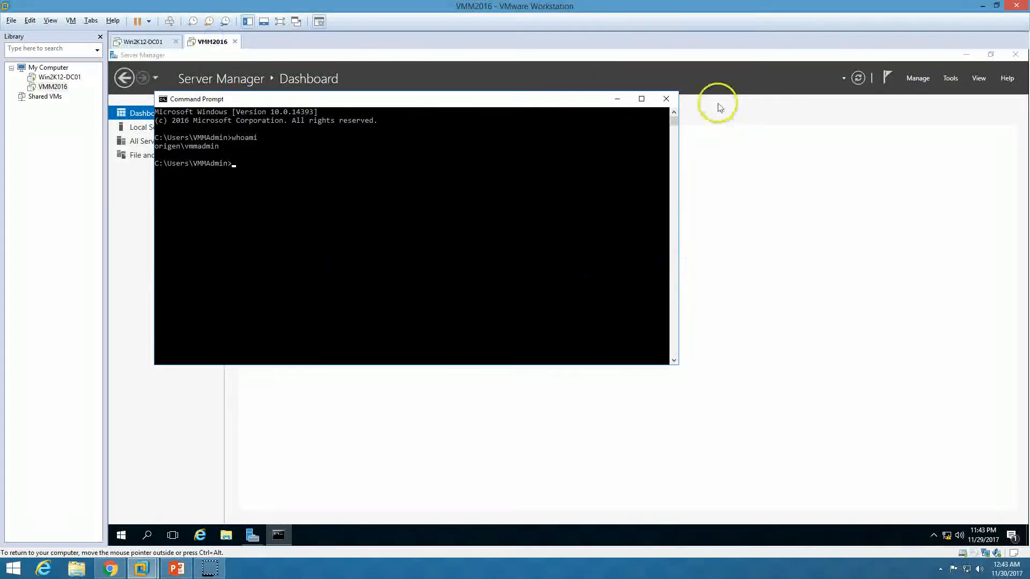
left_click(666, 98)
left_click(179, 571)
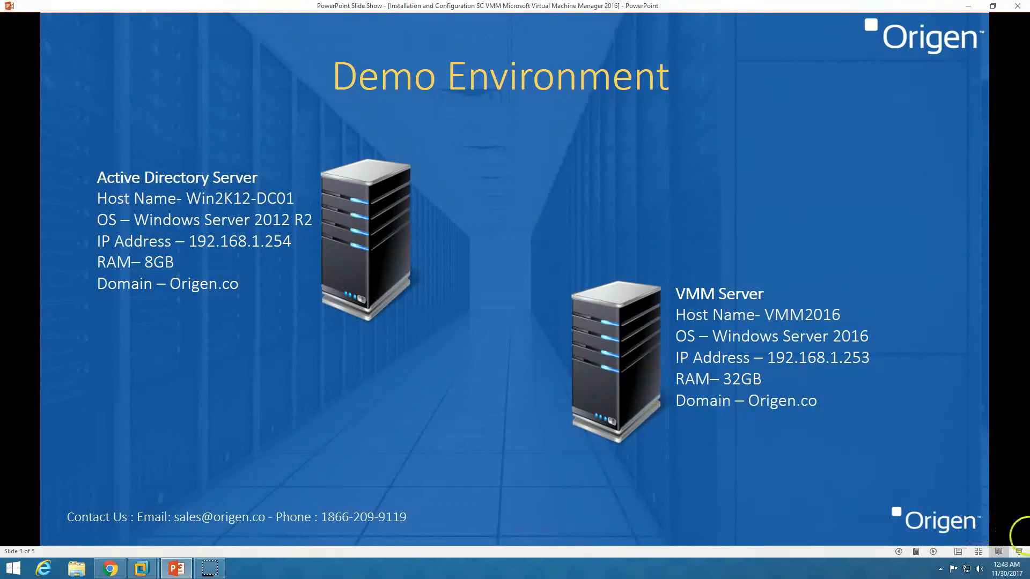
Advance to the six-step VMM 2016 Installation slide, then revisit VMM2016's Local Server page
left_click(935, 554)
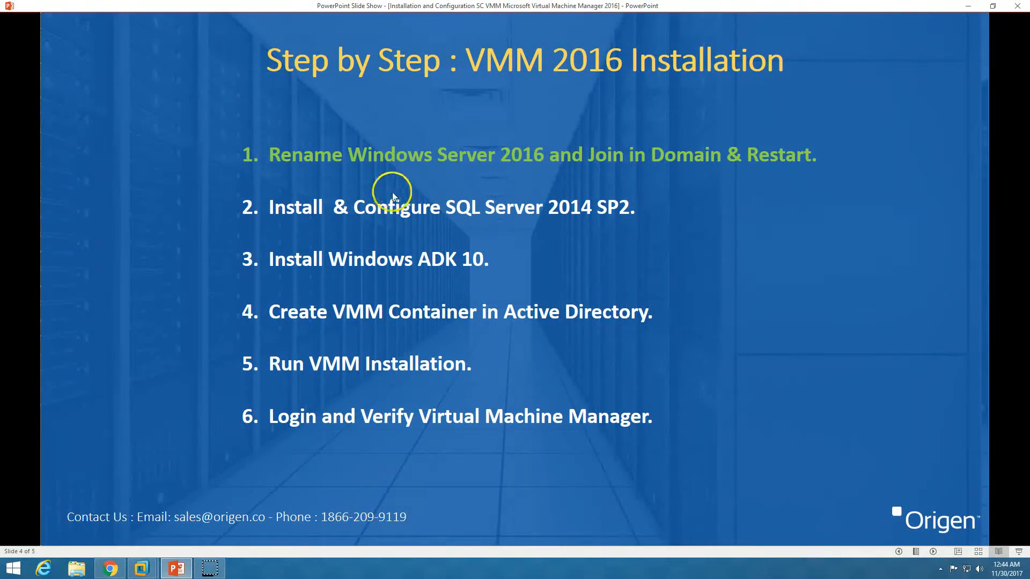
left_click(185, 569)
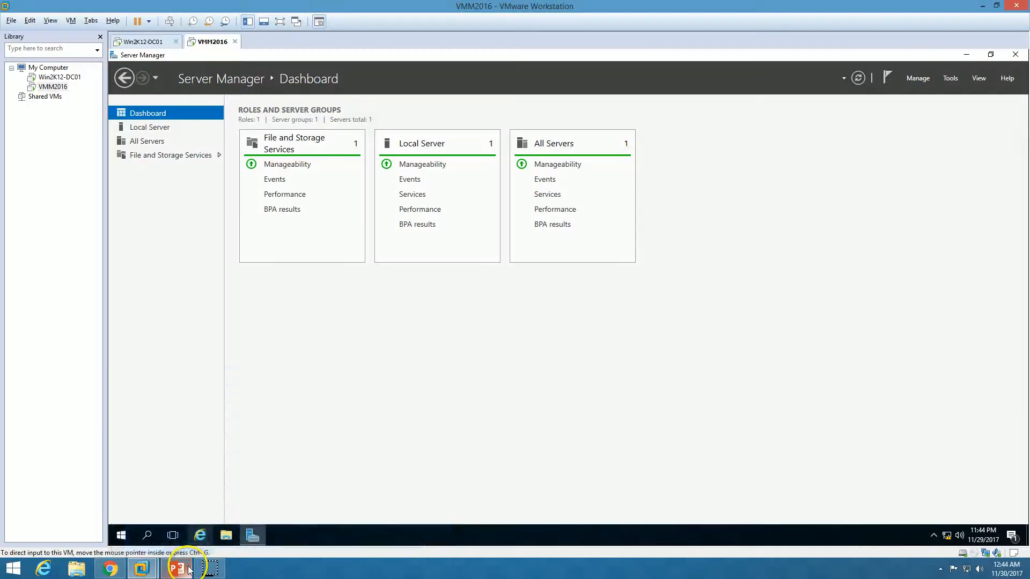
left_click(148, 127)
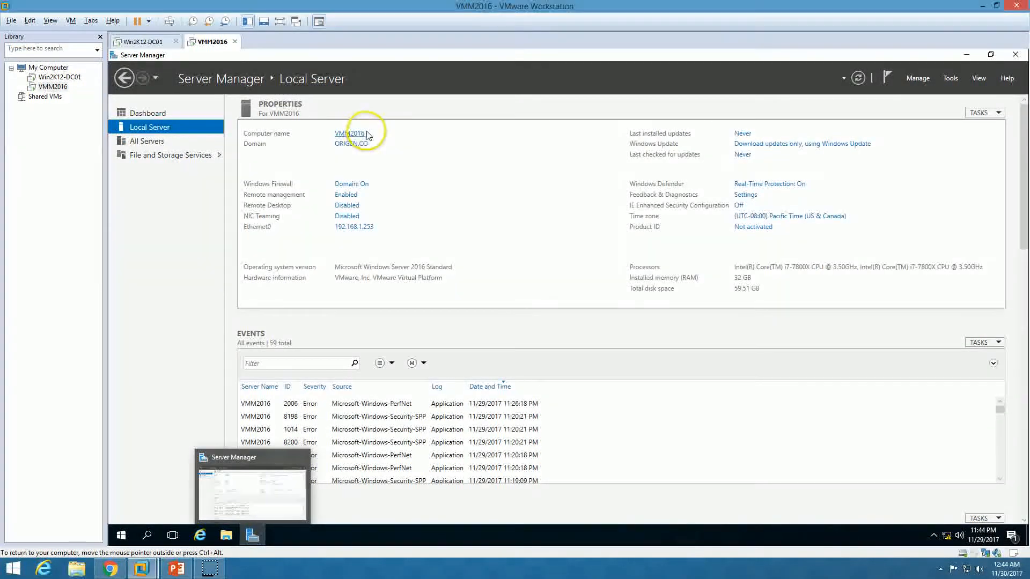
left_click(176, 568)
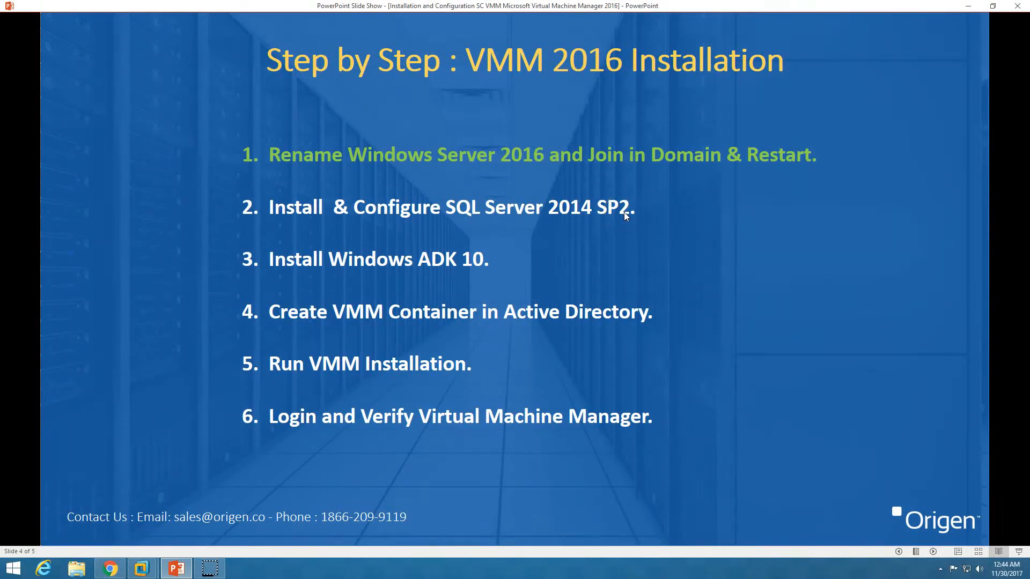
left_click(141, 568)
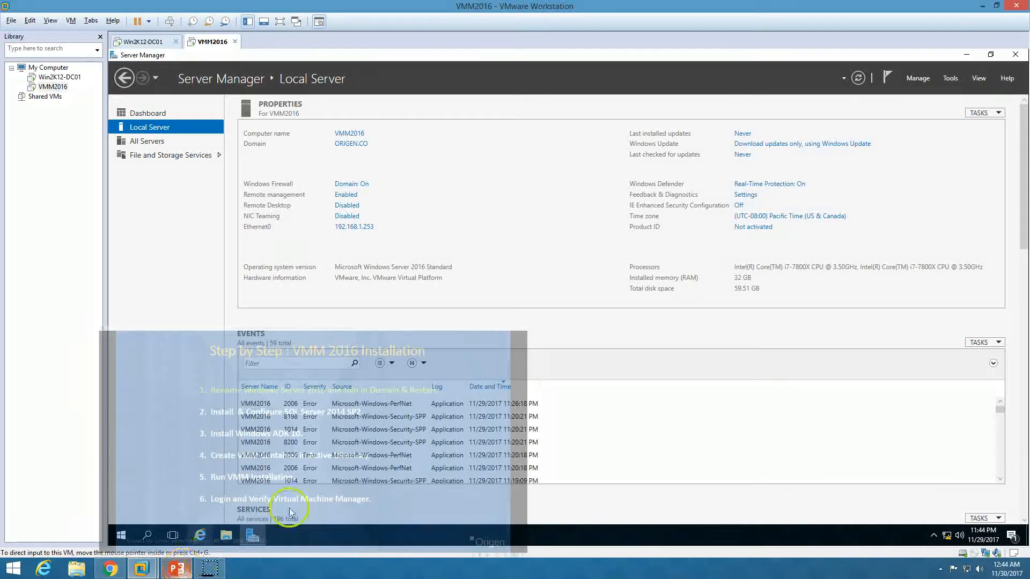
Mount D:\ISO\SQL Server\SQLServer2014SP2-FullSlipstream-x64-ENU in VMM2016's connected CD/DVD drive, then minimize Server Manager
right_click(208, 41)
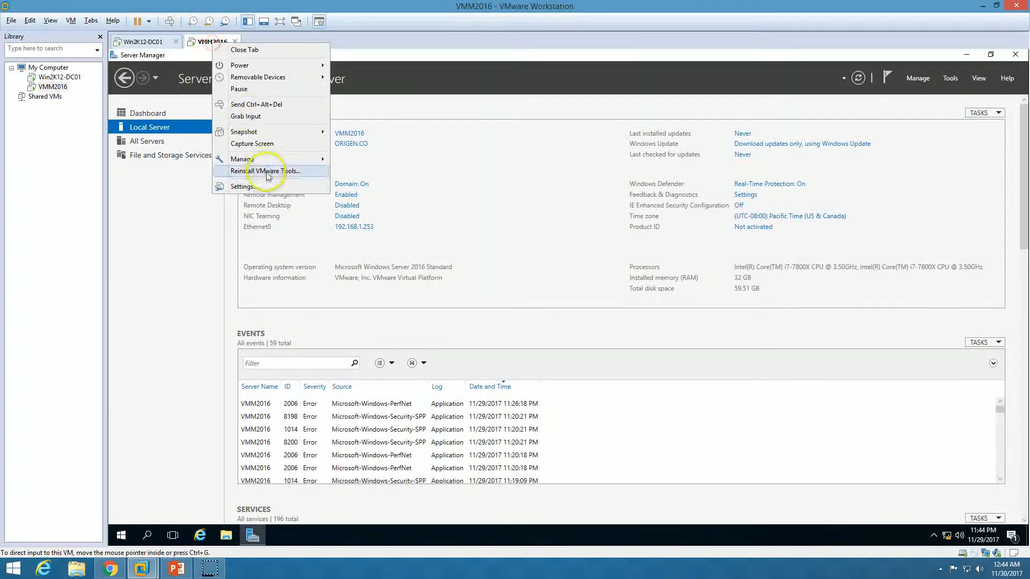
left_click(263, 188)
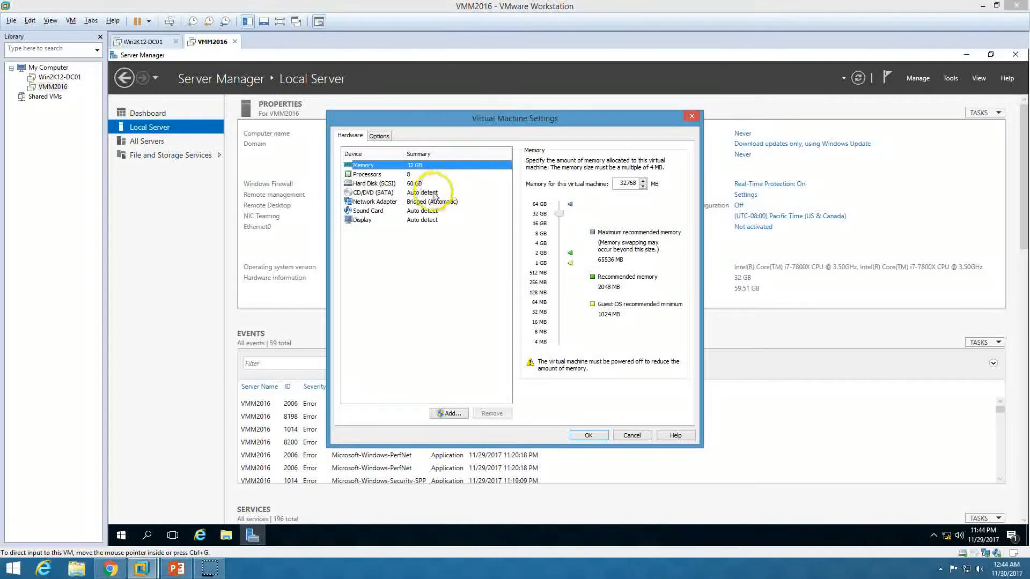
left_click(431, 193)
left_click(538, 161)
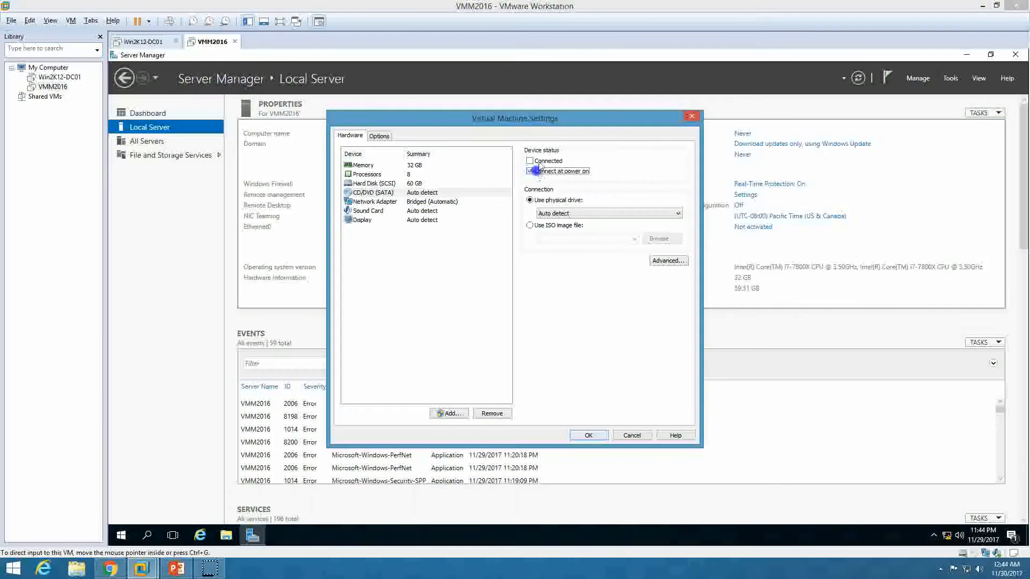
left_click(560, 225)
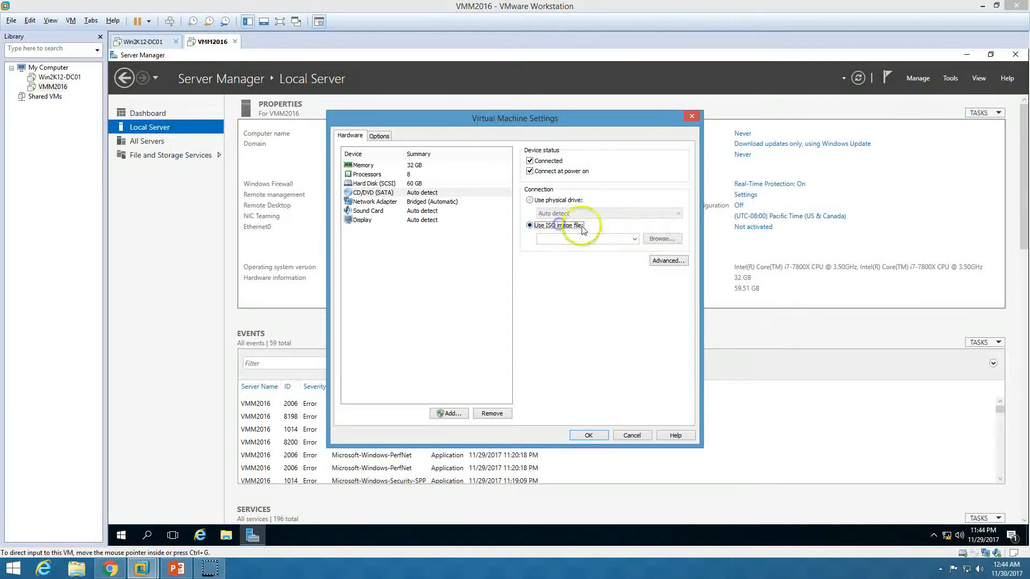
left_click(659, 238)
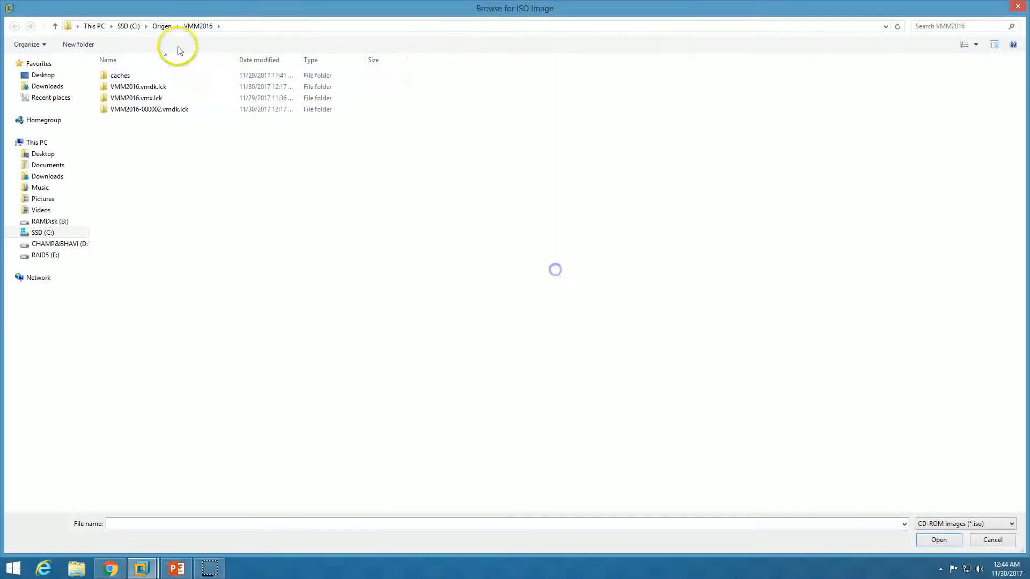
left_click(60, 244)
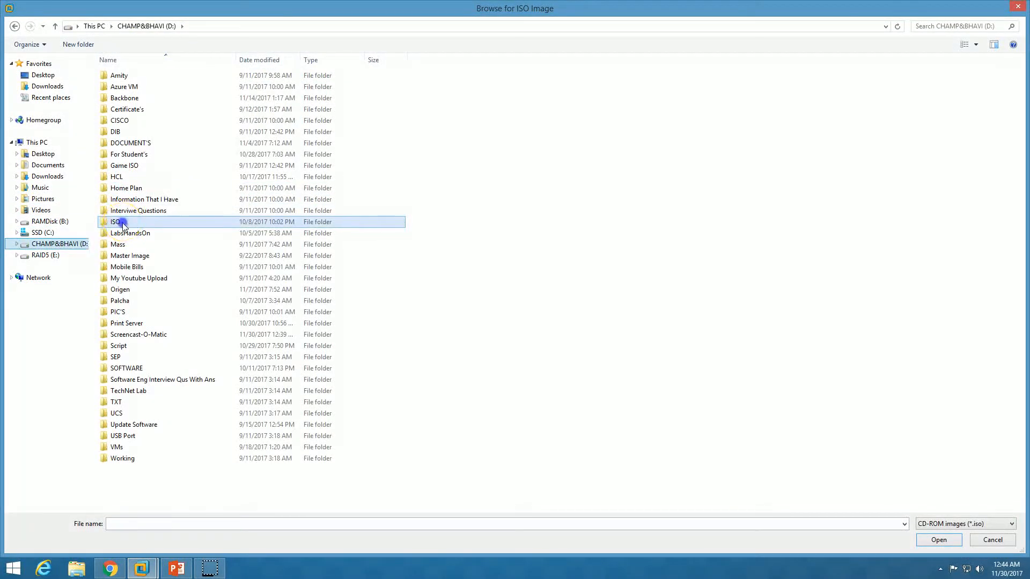
double_click(126, 220)
double_click(129, 133)
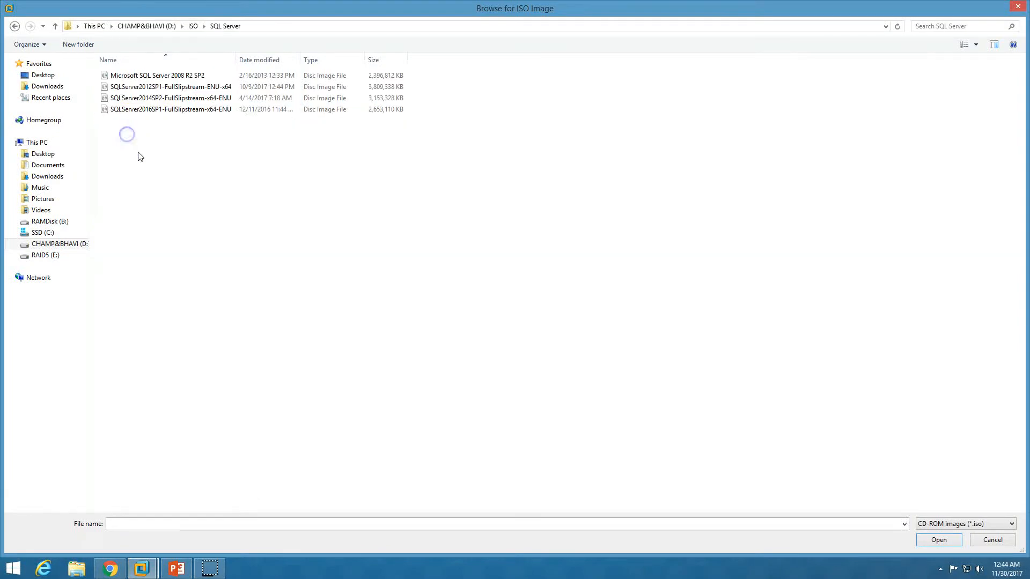
left_click(158, 101)
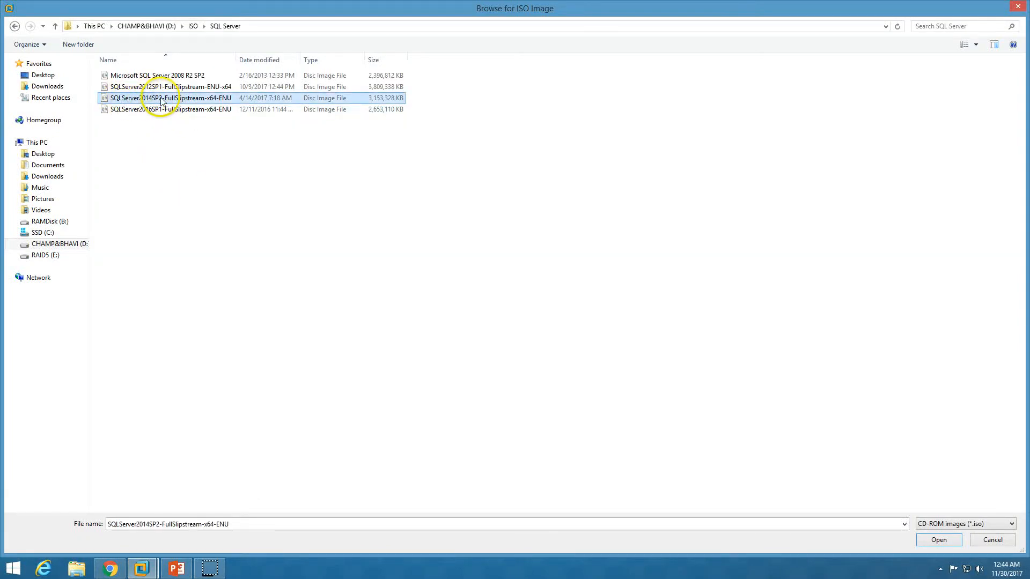
left_click(937, 540)
left_click(589, 435)
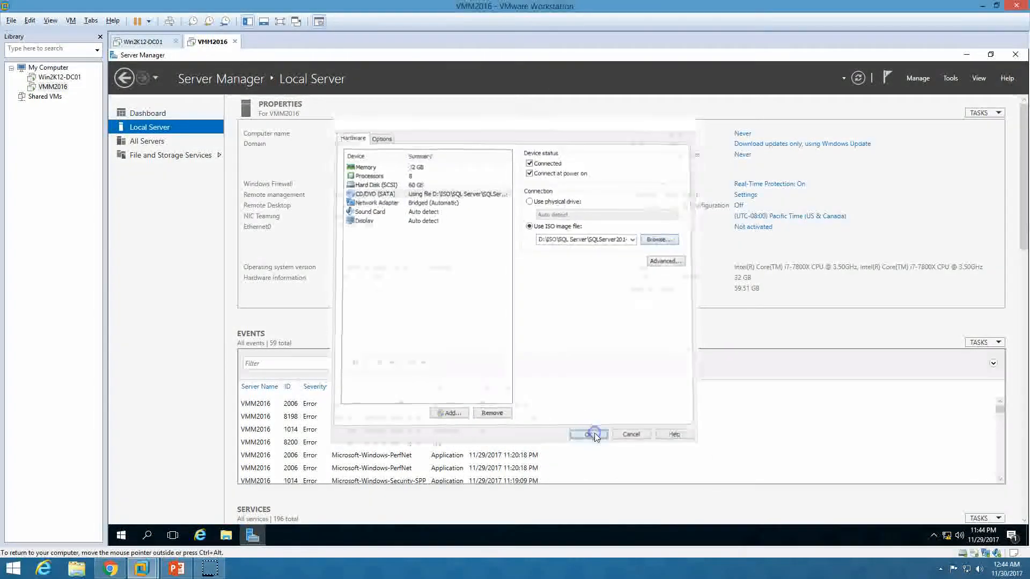
left_click(253, 534)
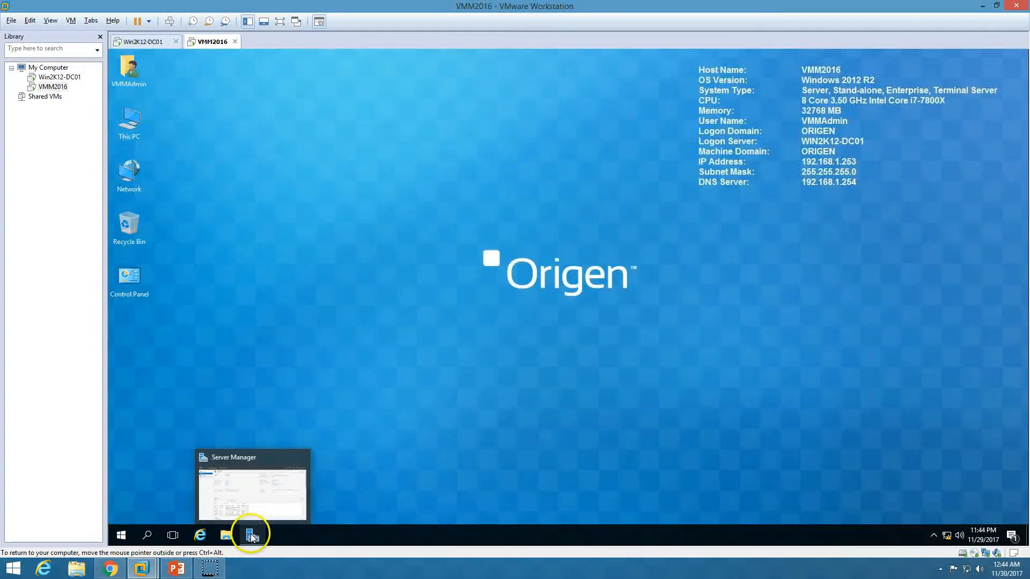
double_click(124, 117)
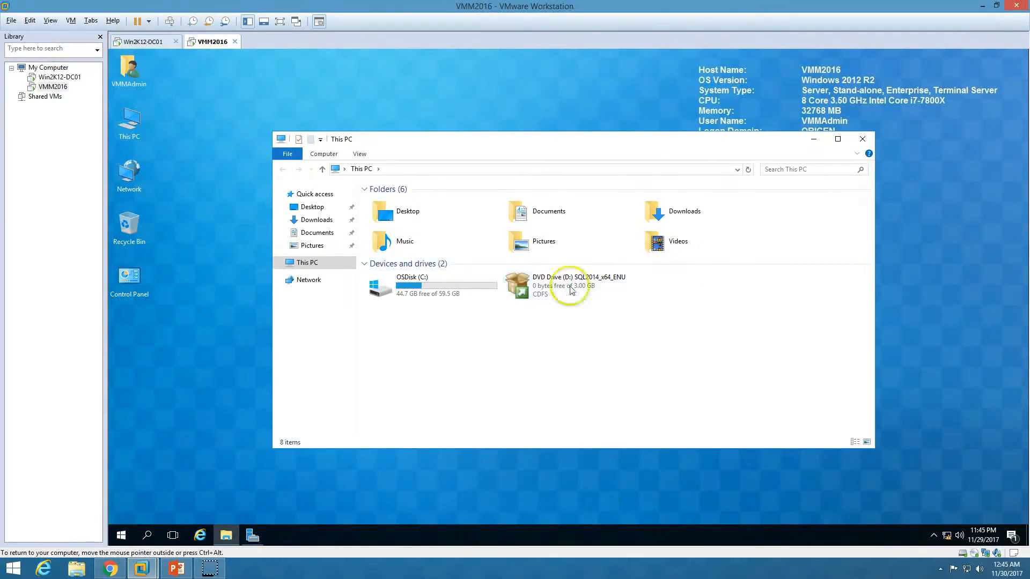
left_click(254, 535)
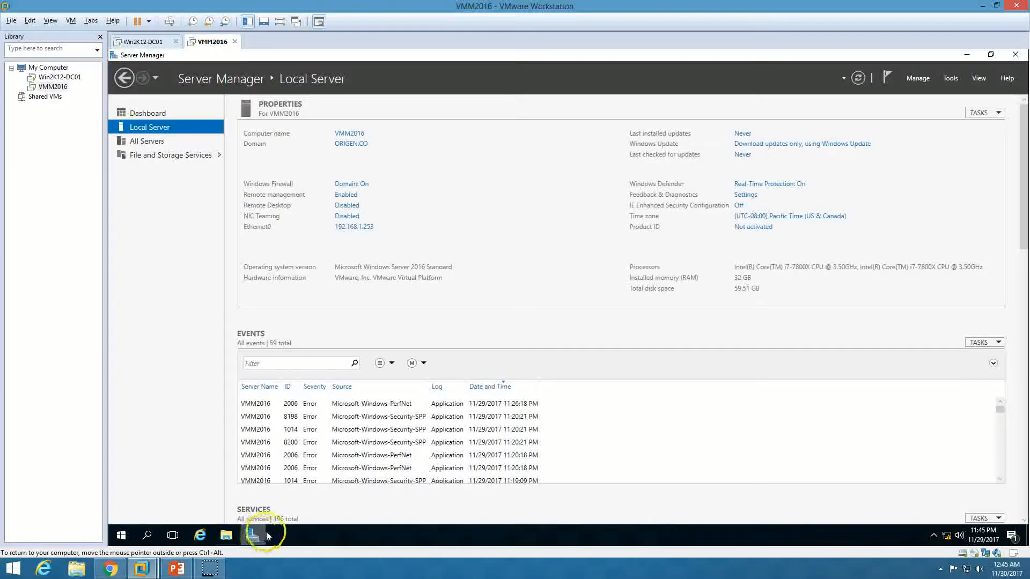
left_click(917, 79)
left_click(936, 92)
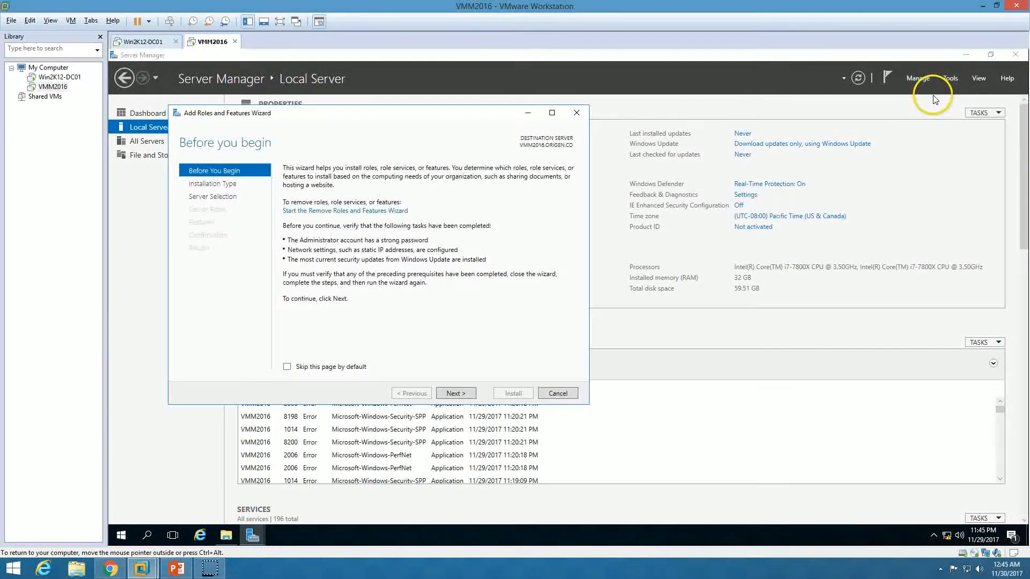
left_click(445, 396)
left_click(456, 395)
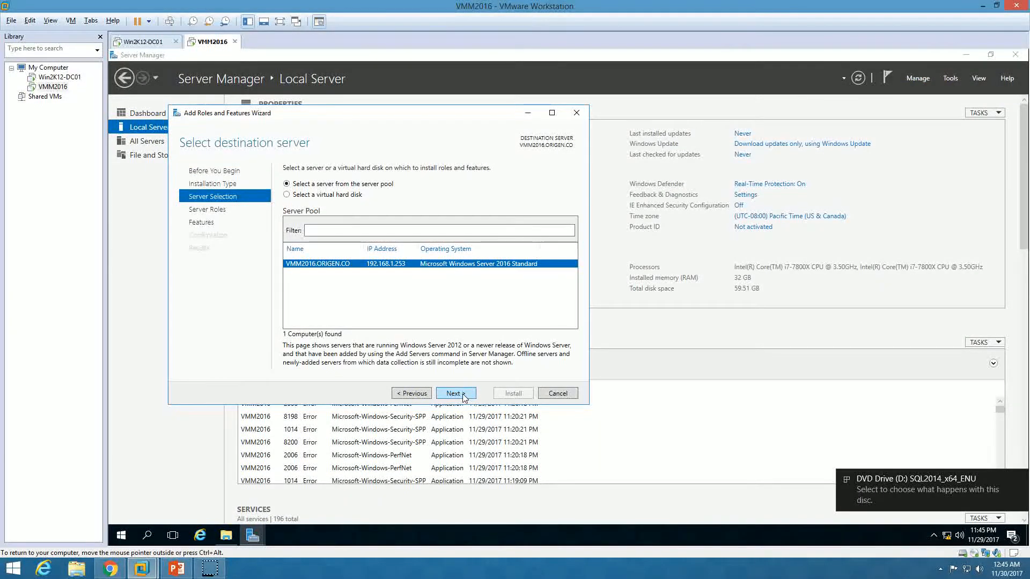
left_click(463, 397)
left_click(456, 394)
left_click(286, 203)
left_click(288, 201)
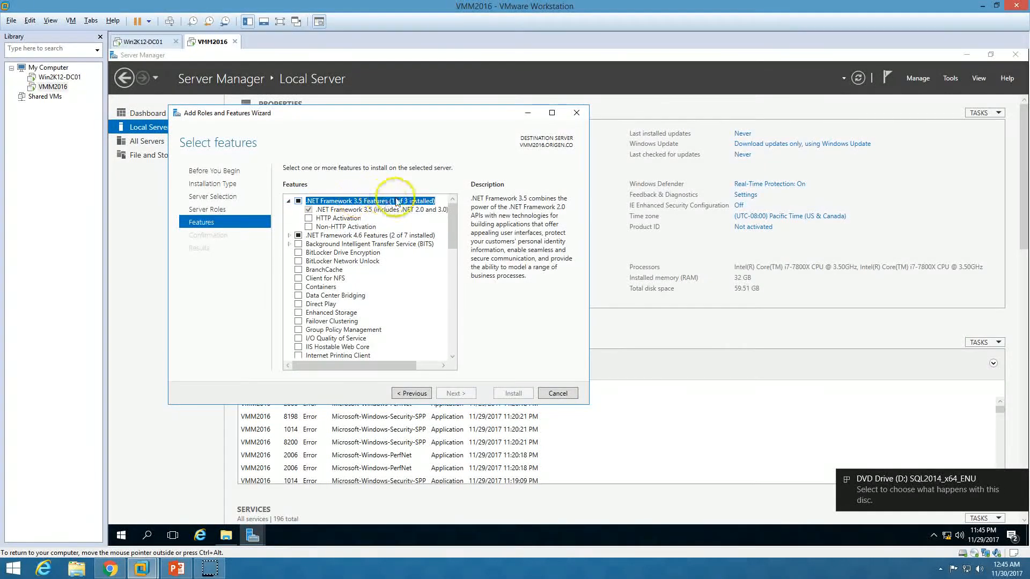
left_click(558, 394)
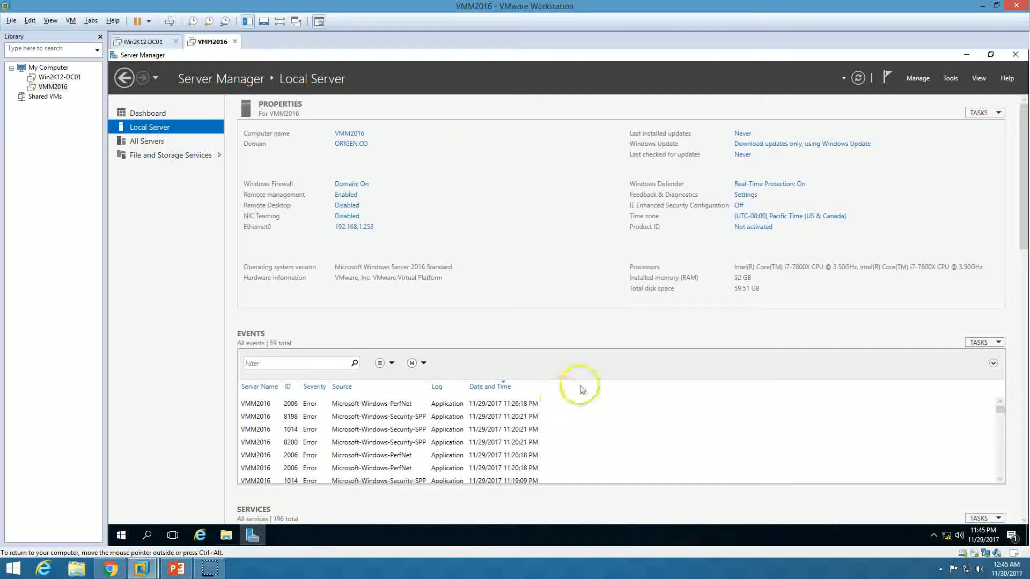
left_click(966, 54)
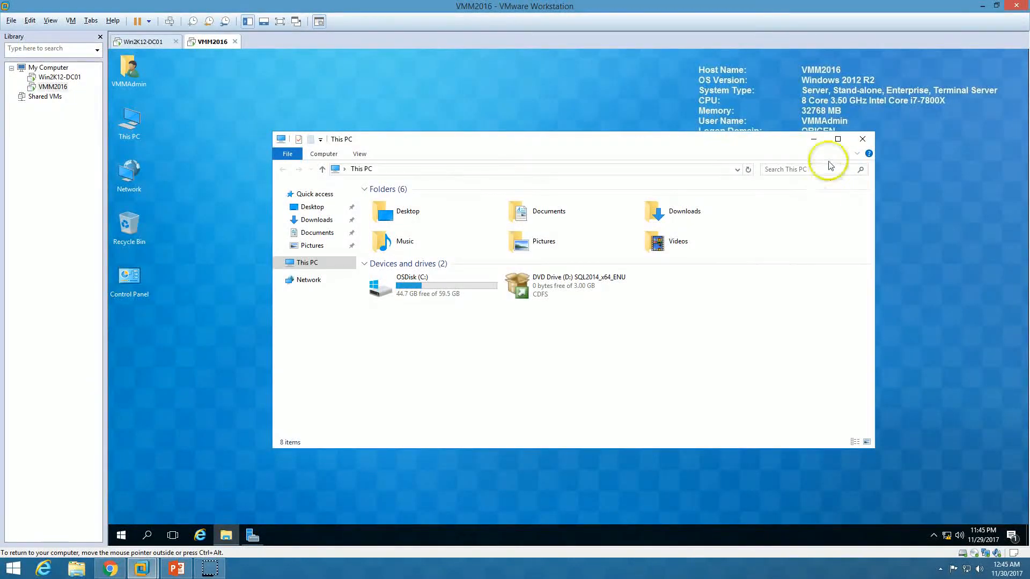
Launch SQL Server 2014 setup from the DVD and start a new stand-alone installation
double_click(571, 290)
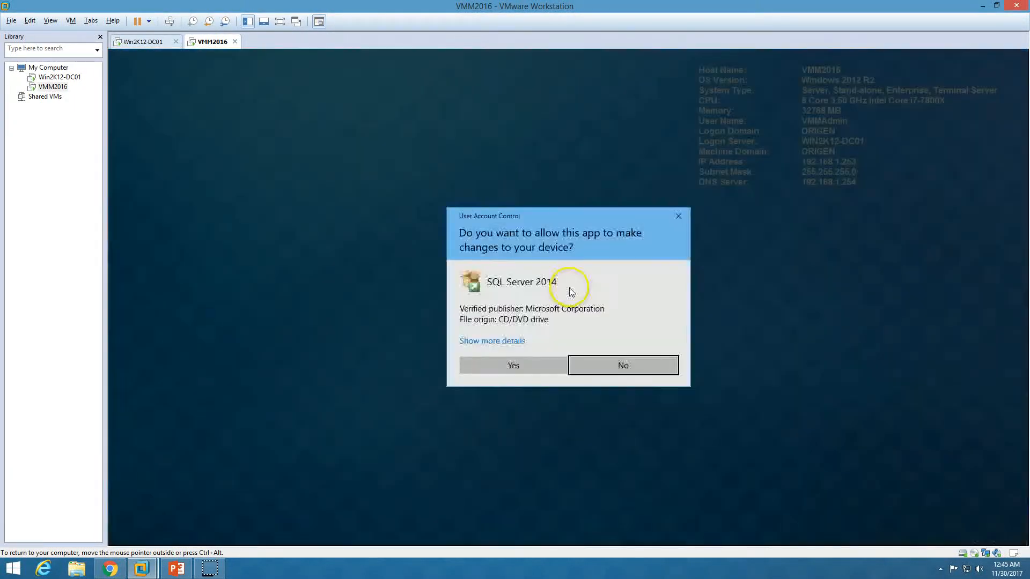
left_click(512, 367)
left_click(813, 139)
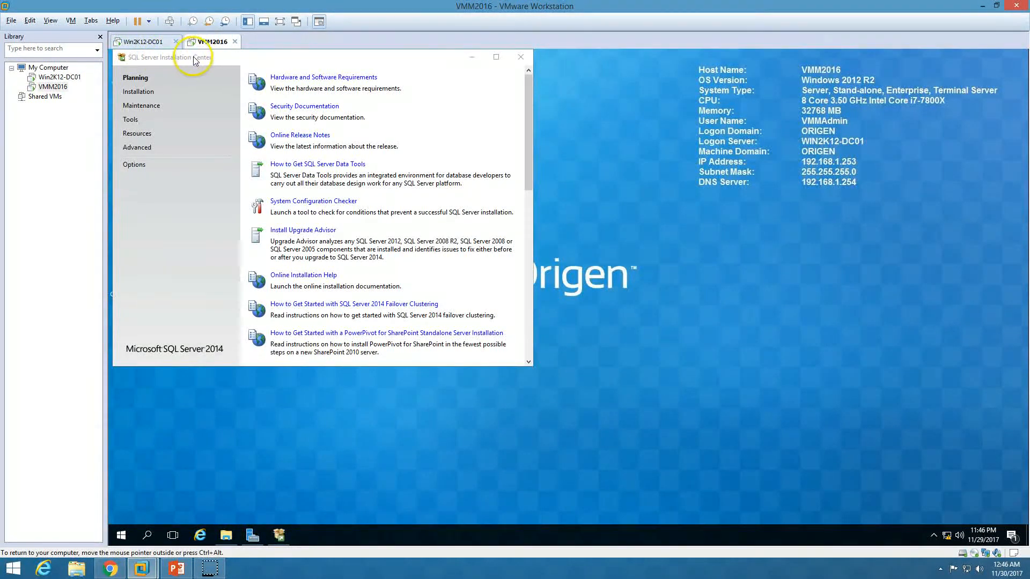
left_click(147, 92)
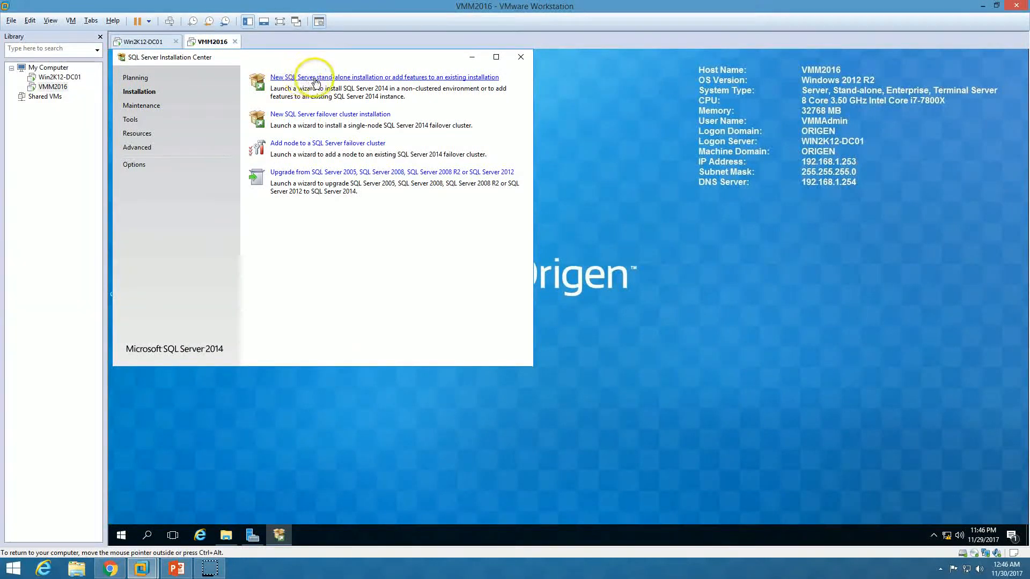
left_click(382, 79)
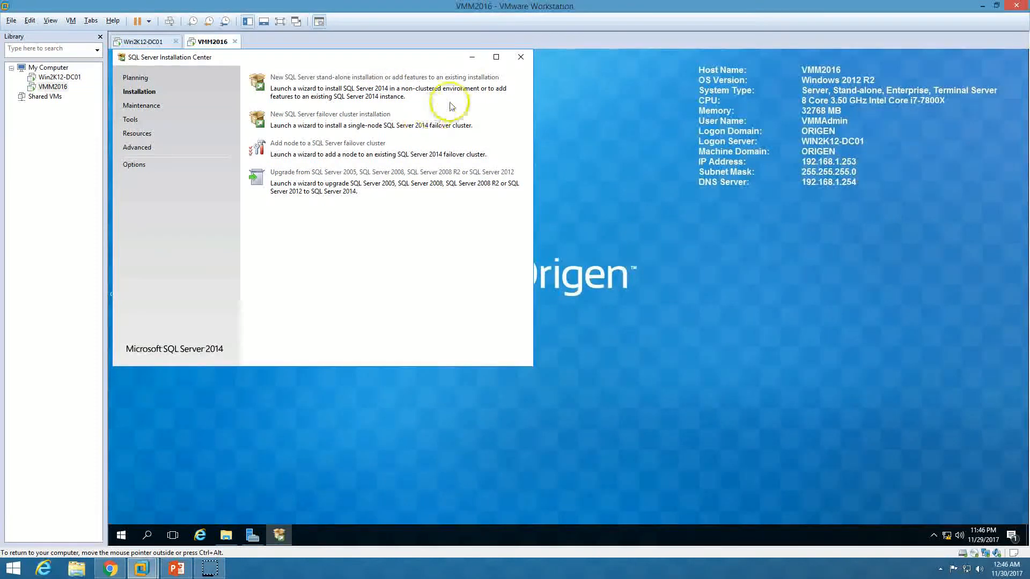
left_click(471, 59)
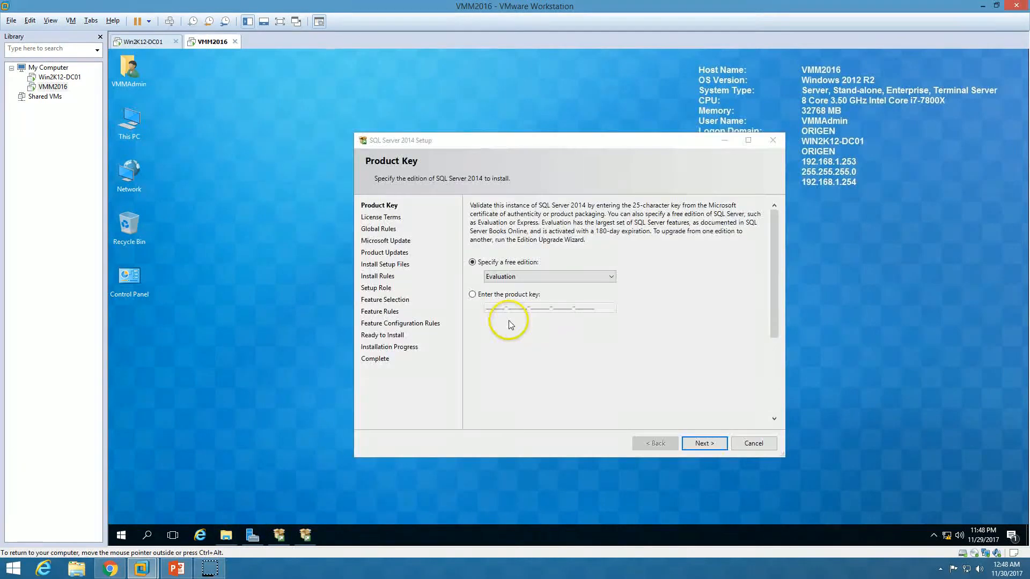
Keep the Evaluation edition, accept the license terms, and review the Global Rules results
left_click_drag(547, 147, 497, 122)
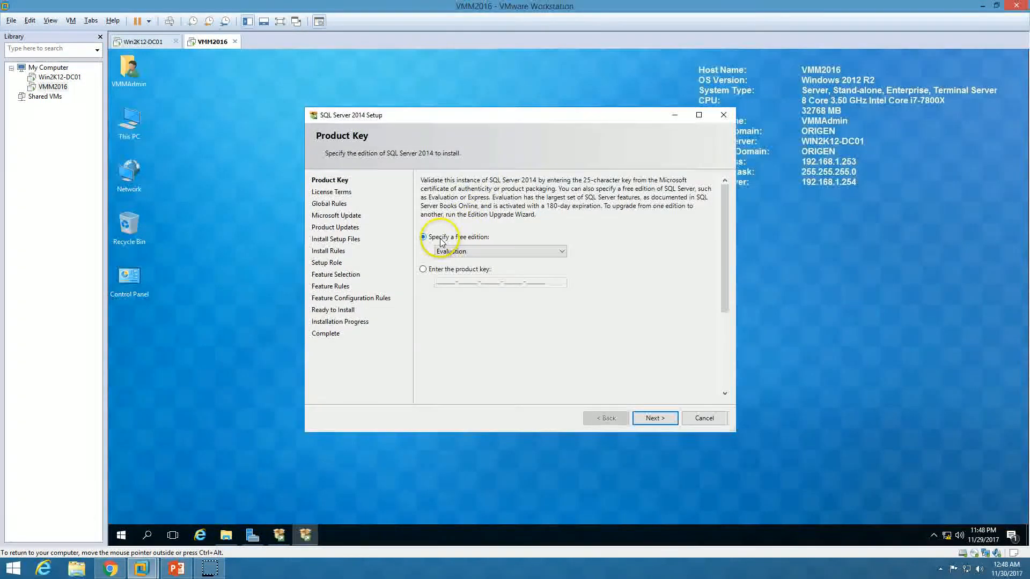
left_click(483, 251)
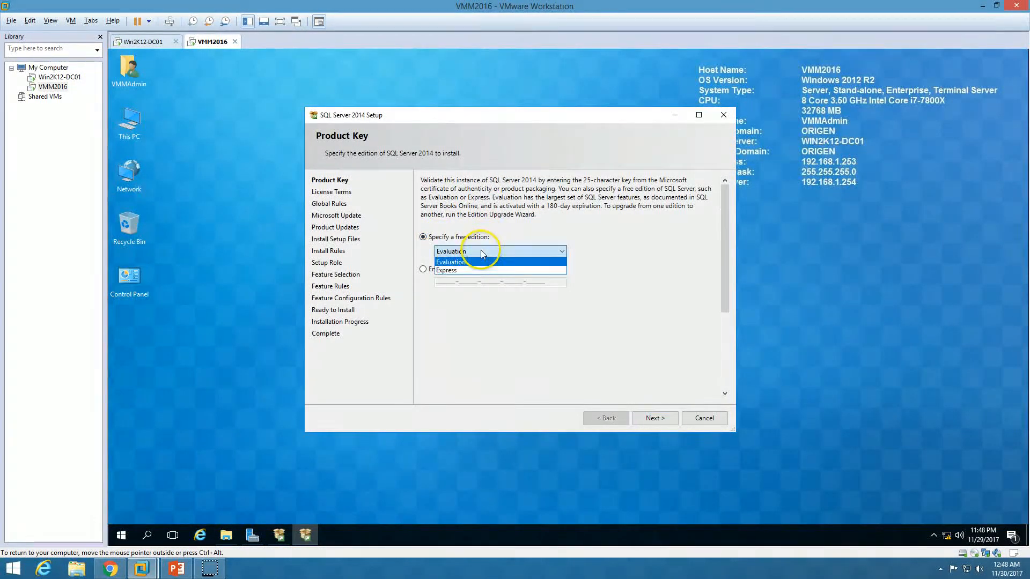
left_click(474, 263)
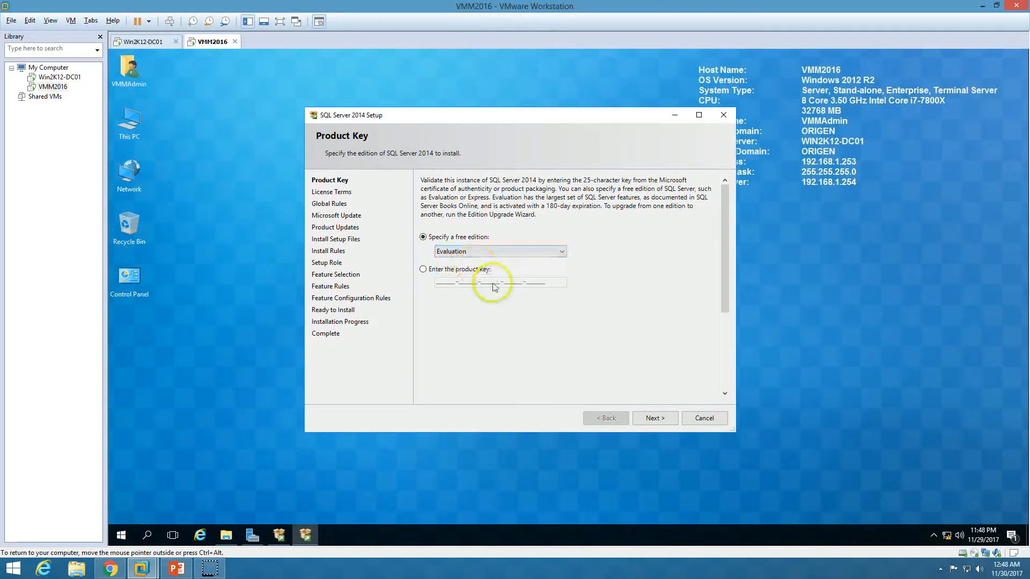
left_click(655, 418)
left_click(458, 314)
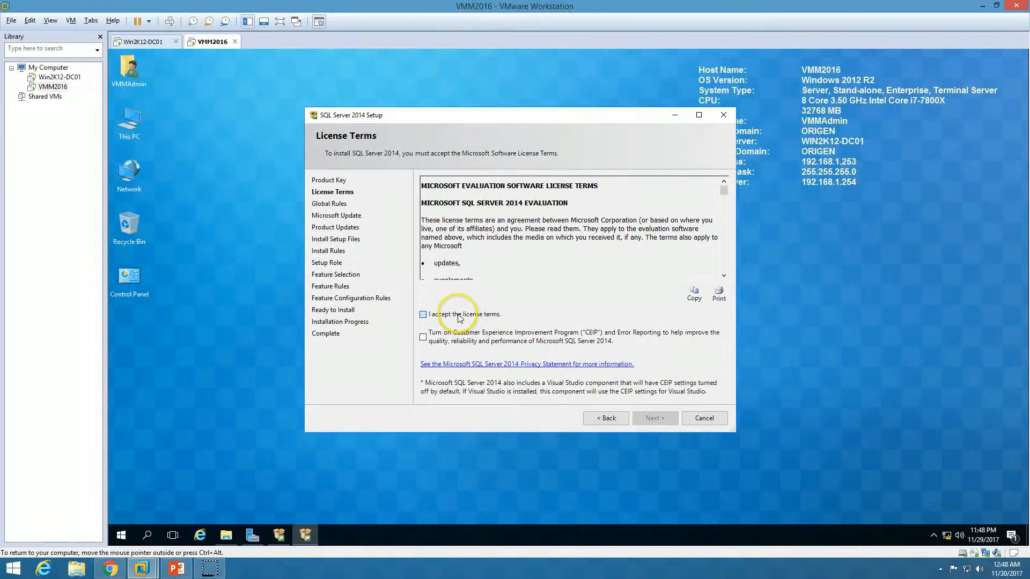
left_click(655, 423)
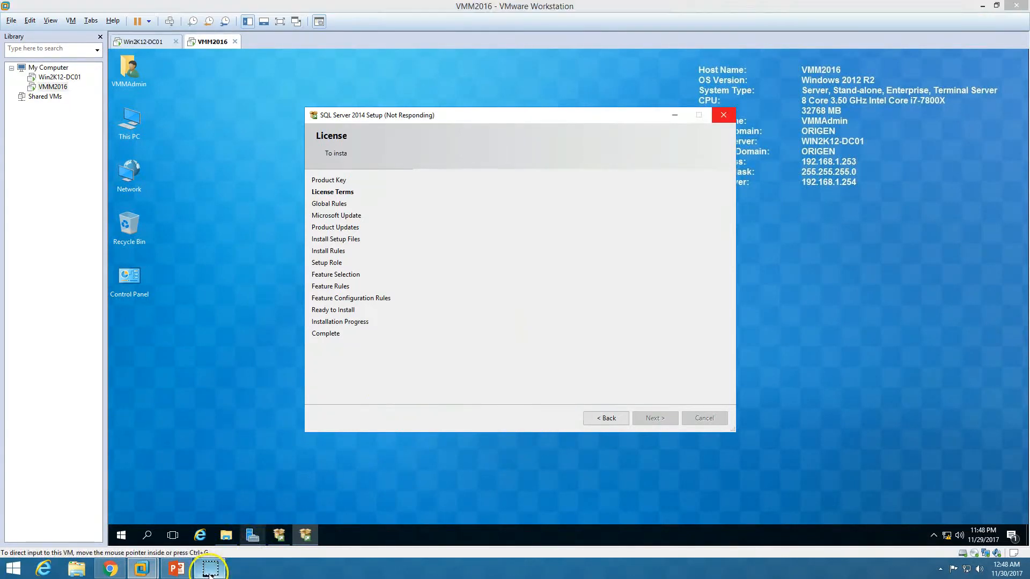
left_click(449, 215)
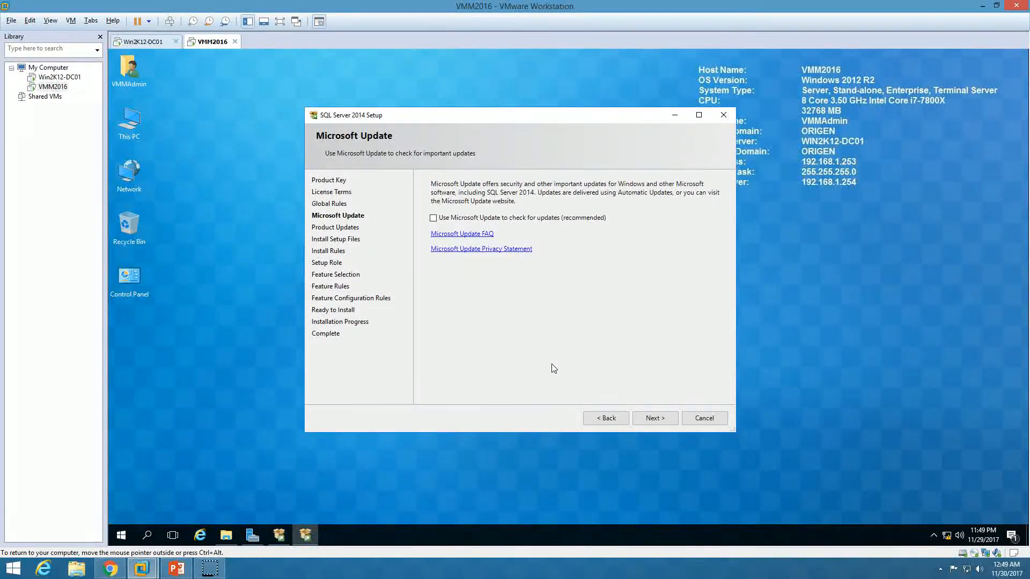
Skip Microsoft Update and the failed product update search, then pass Install Rules with 2 warnings
left_click(652, 418)
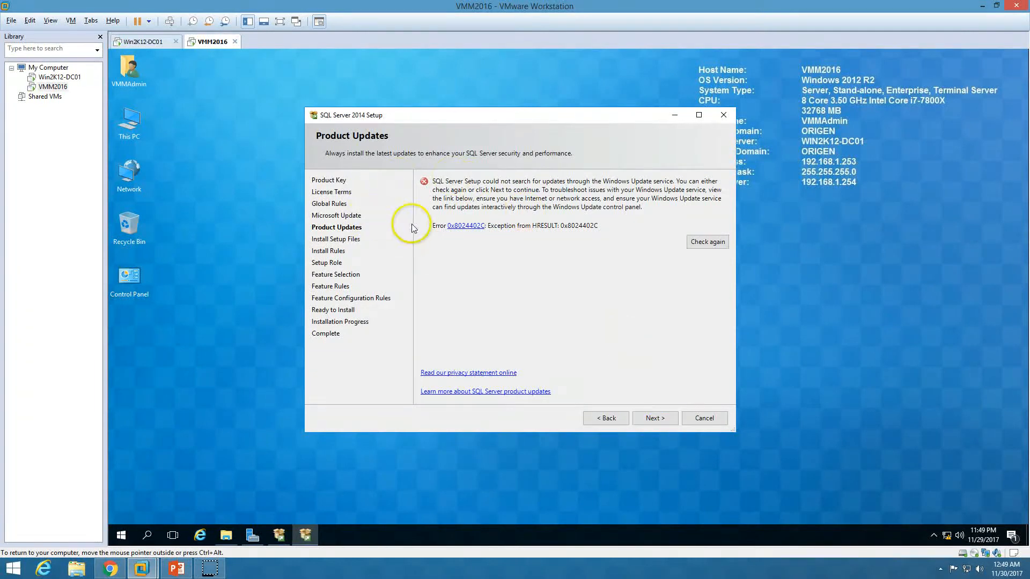
left_click(652, 419)
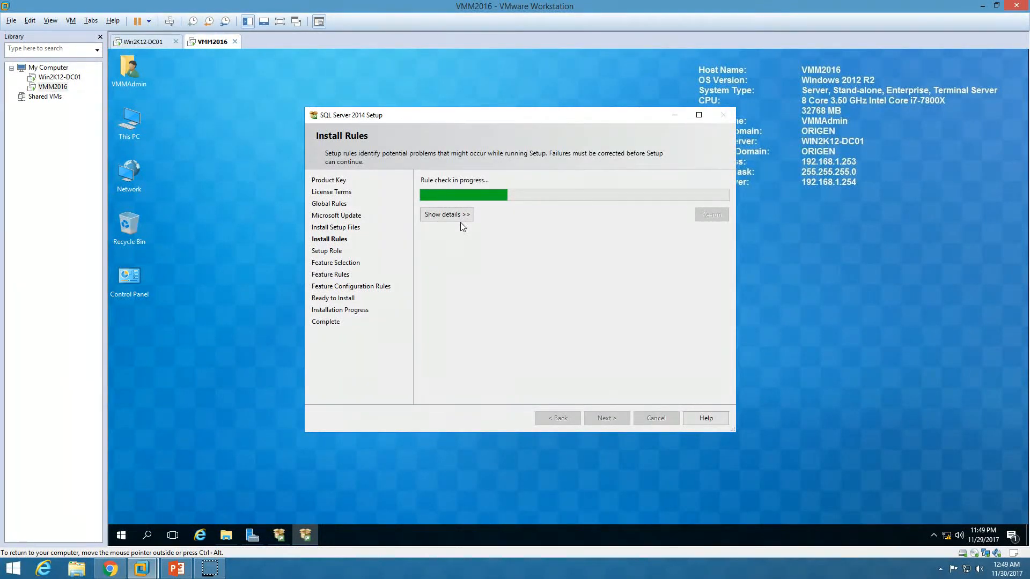
left_click(453, 215)
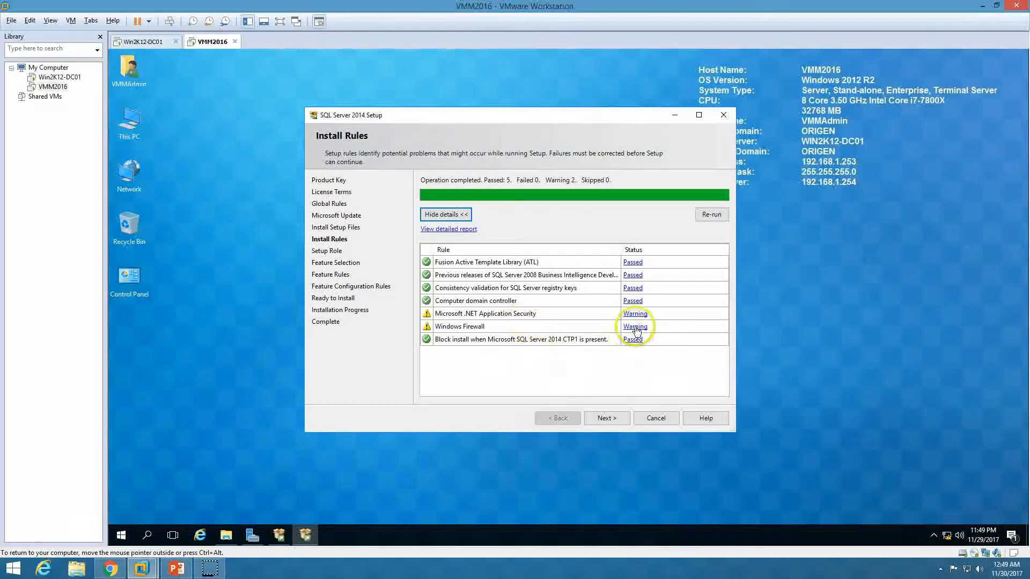
left_click(609, 423)
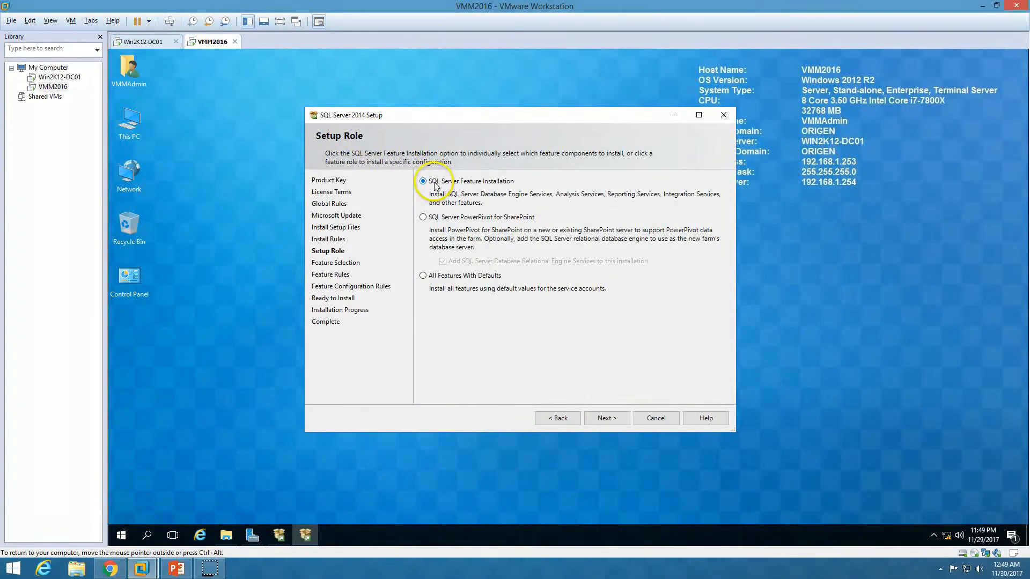
Select Database Engine Services, Management Tools Basic and Complete, and SQL Client Connectivity SDK
left_click(603, 418)
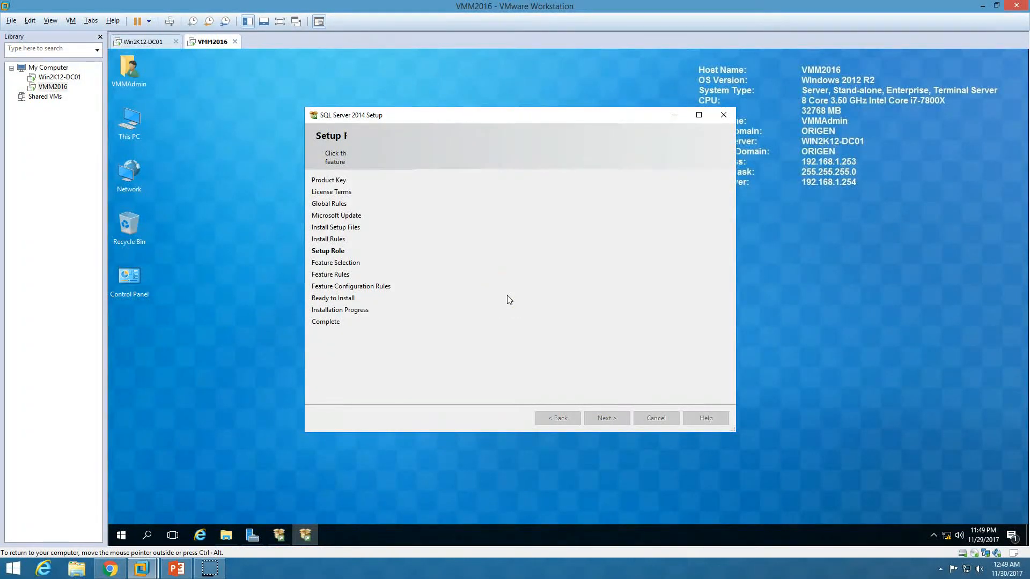
left_click(698, 115)
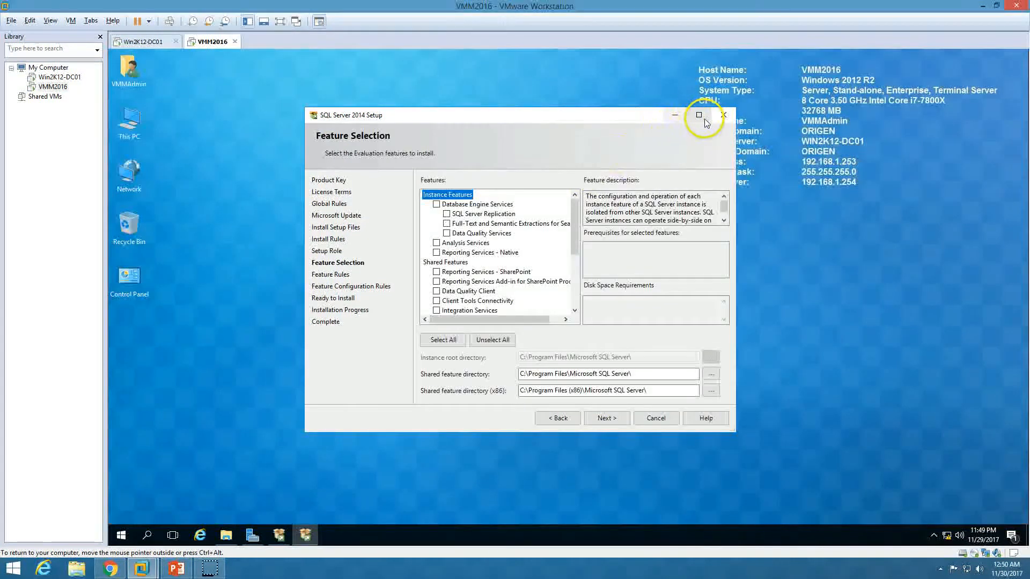
left_click(240, 141)
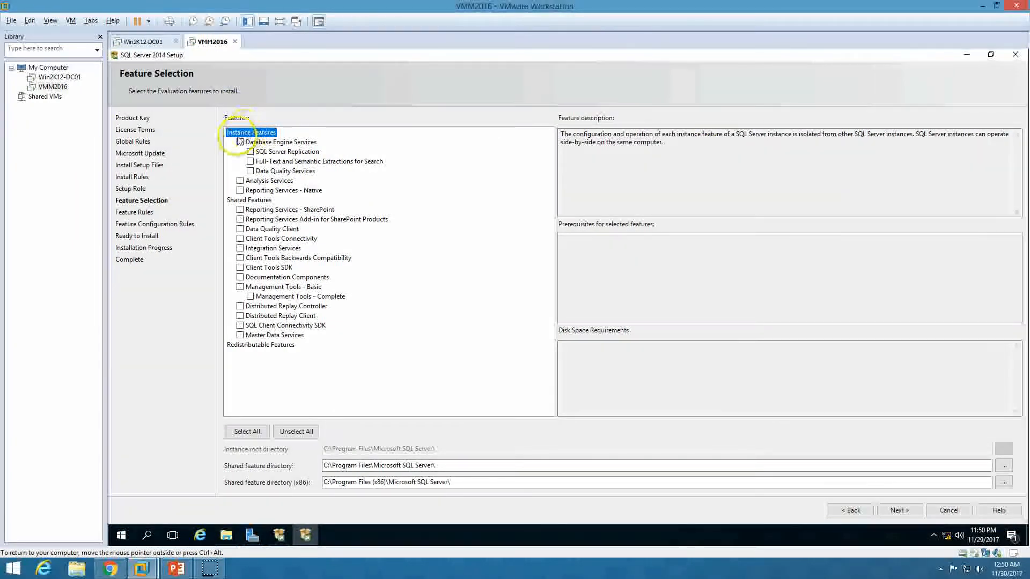
left_click(240, 142)
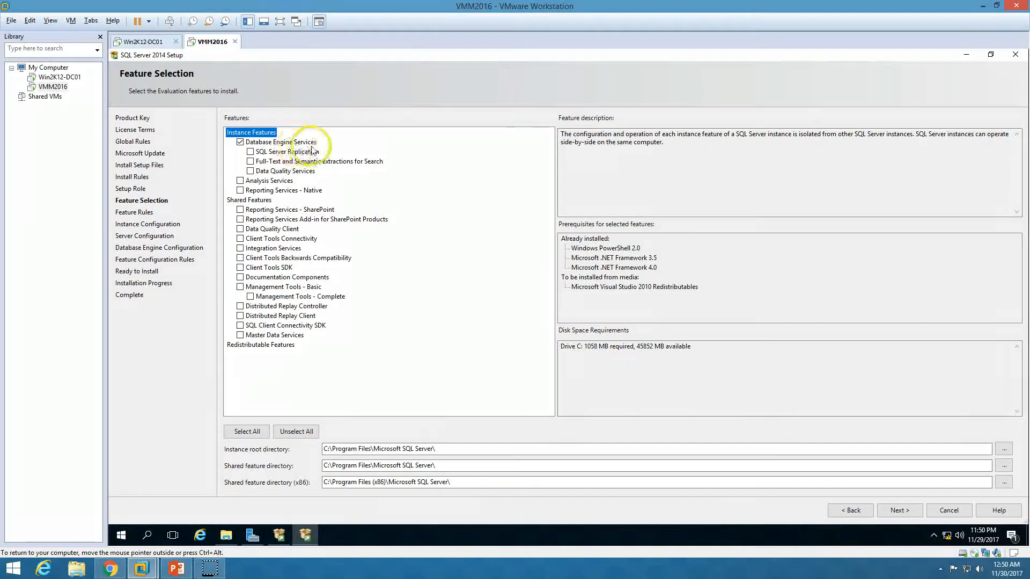
left_click(240, 287)
left_click(250, 296)
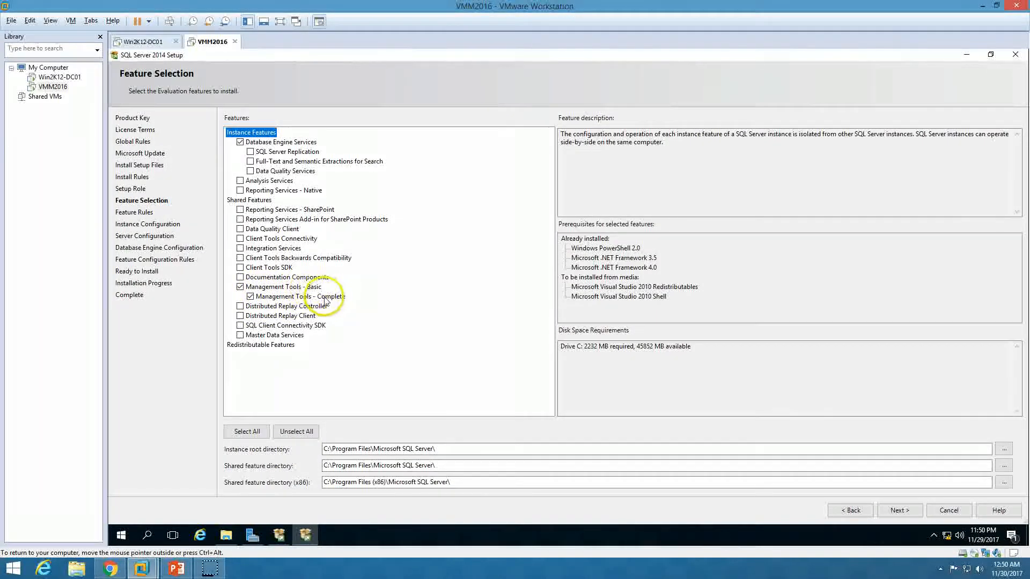
left_click(239, 325)
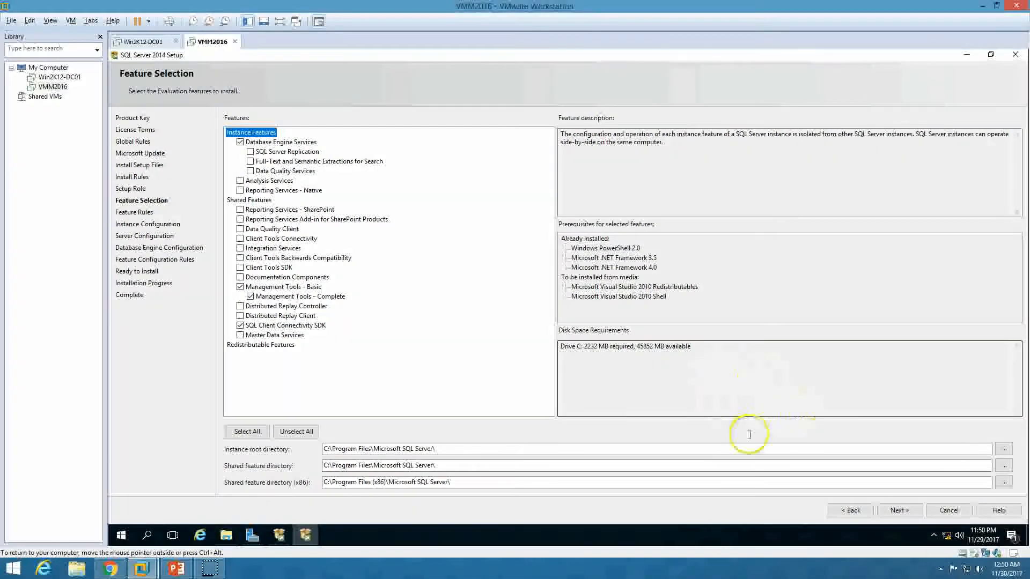
left_click(904, 510)
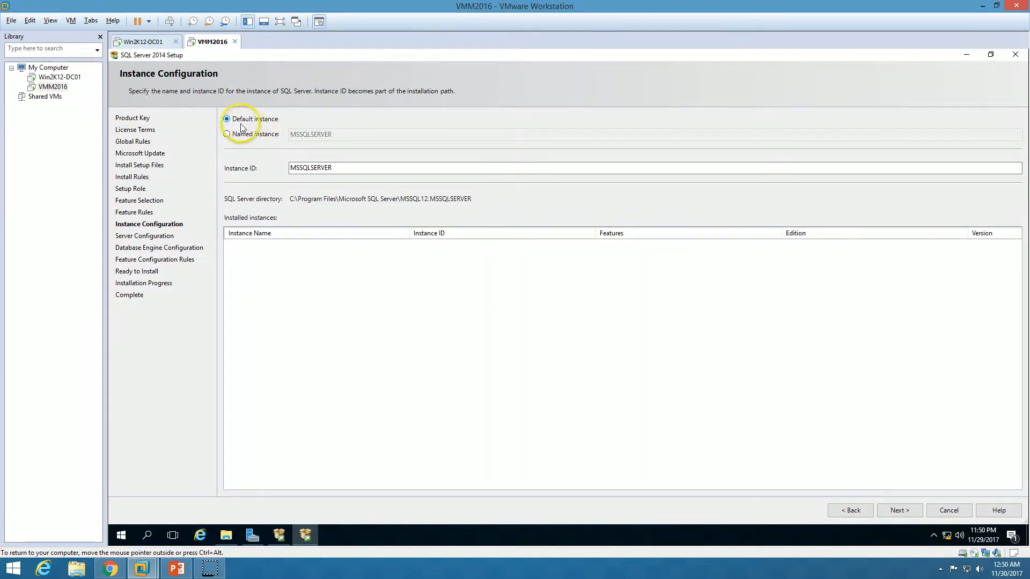
Keep the Default instance with Instance ID MSSQLSERVER
double_click(324, 167)
left_click(254, 134)
left_click(253, 119)
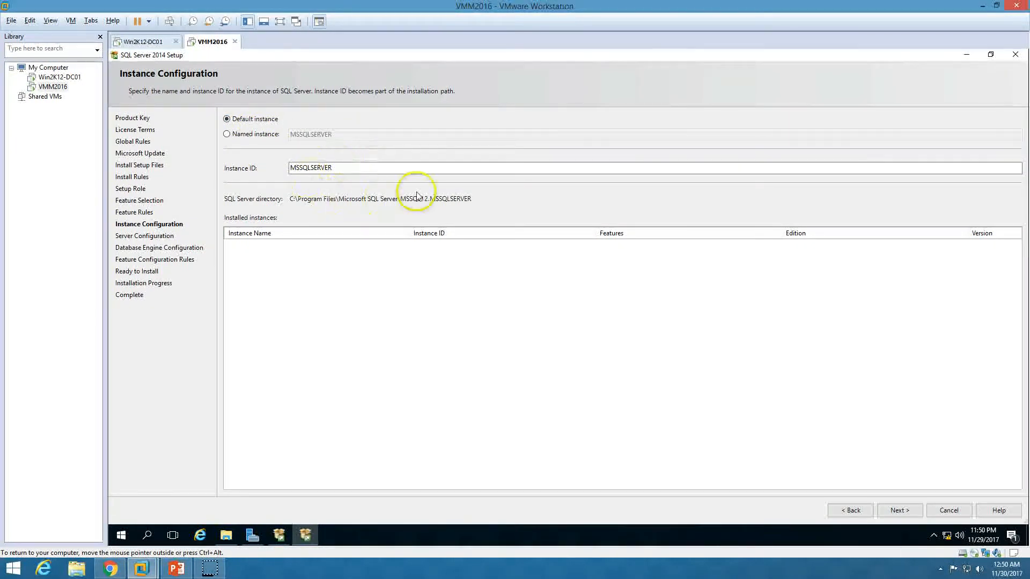
left_click(897, 512)
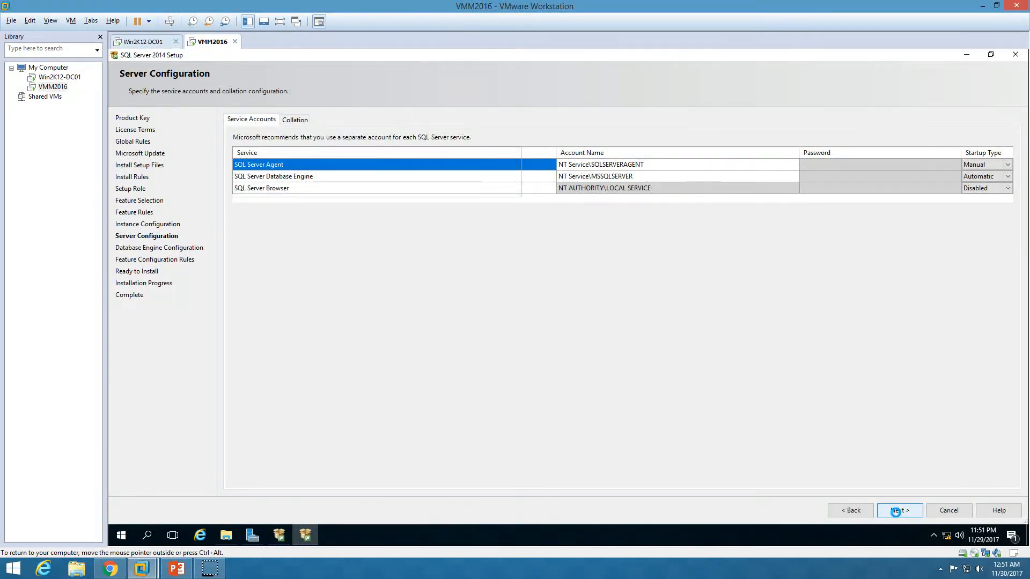
Run SQL Server Agent as ORIGEN\VMMAdmin with its password and Automatic startup
left_click(674, 166)
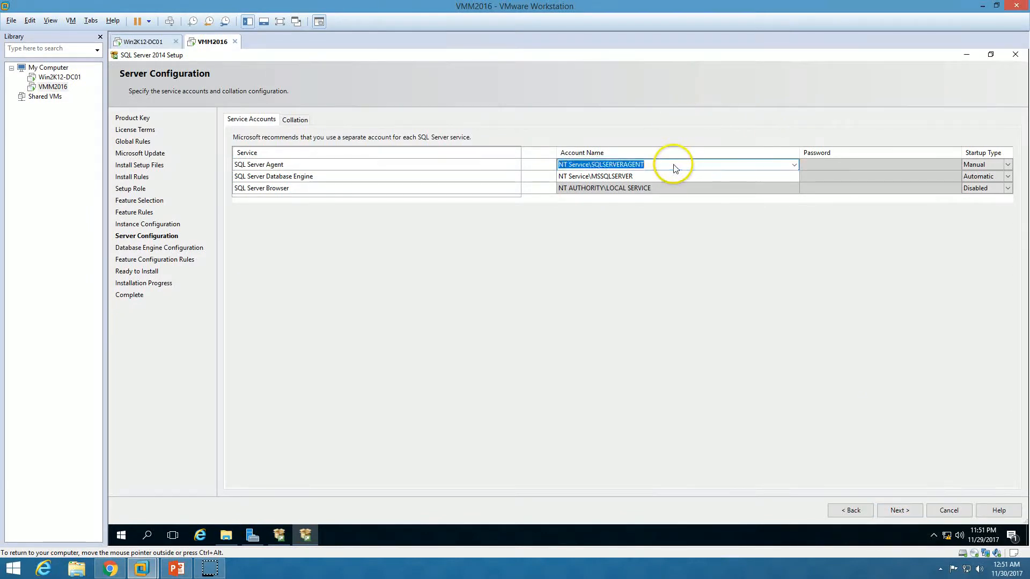
type("ORIGEN\\")
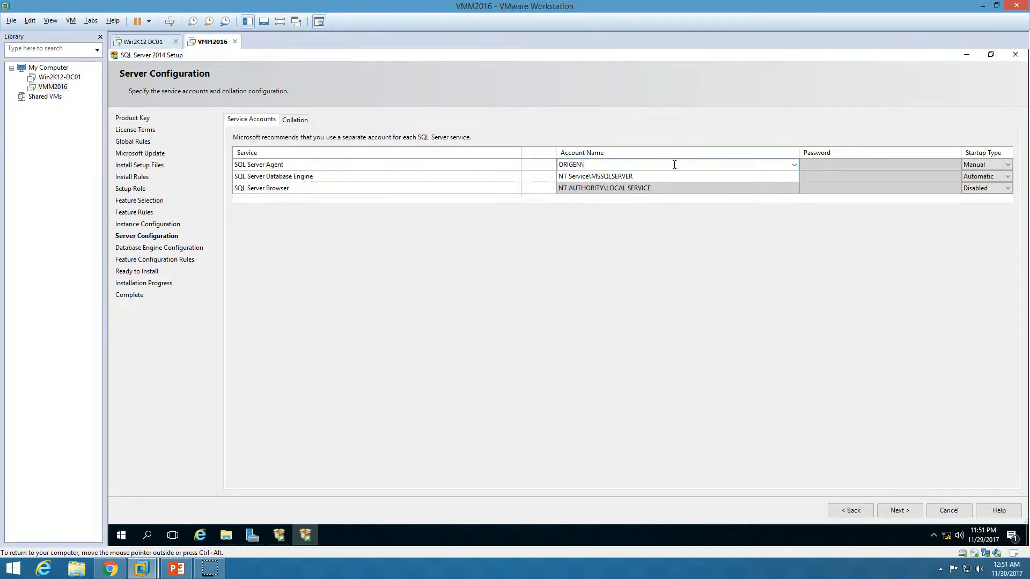
type("VMMAdmin")
key("ctrl+a")
key("ctrl+c")
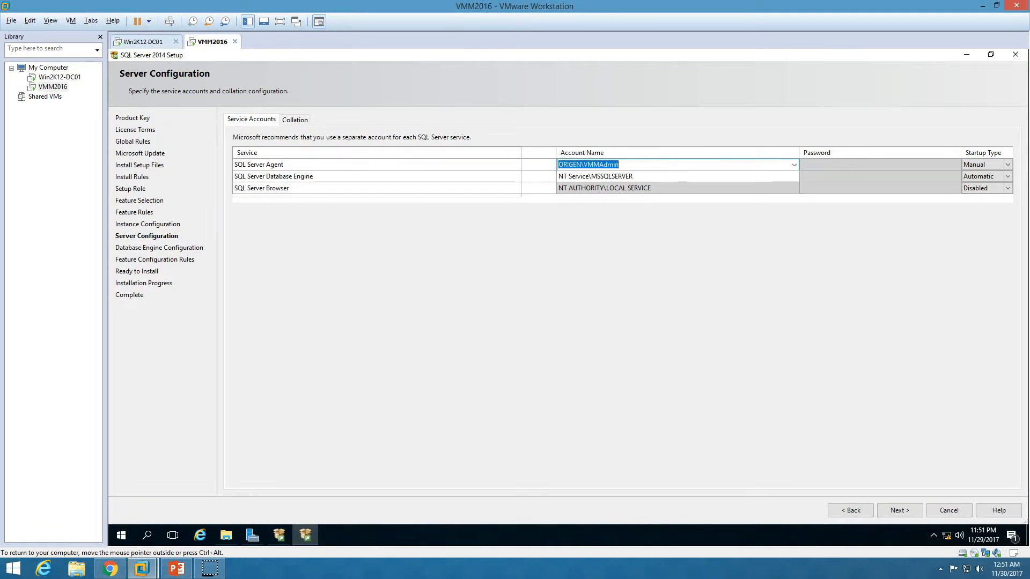
key("Tab")
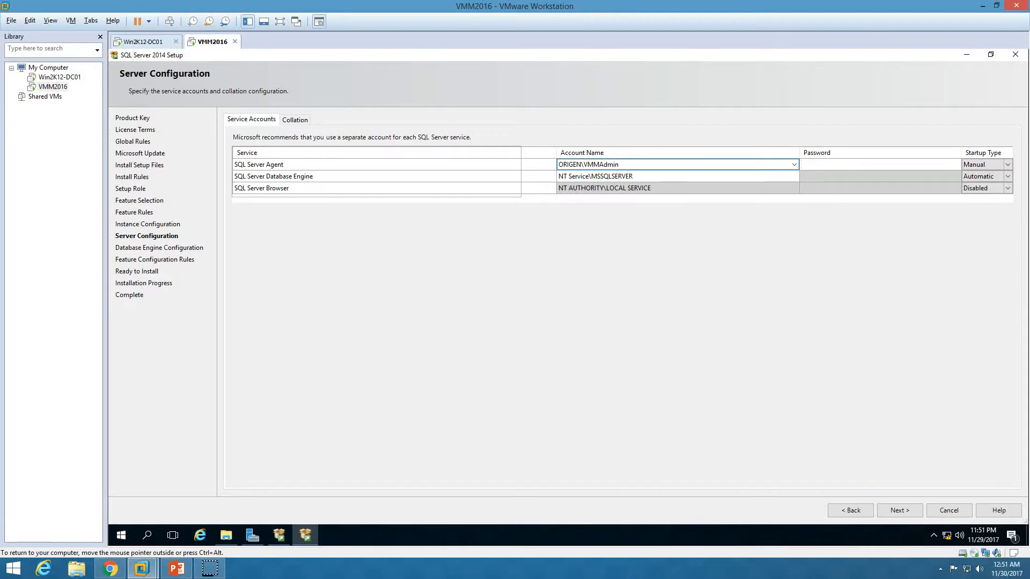
type("•")
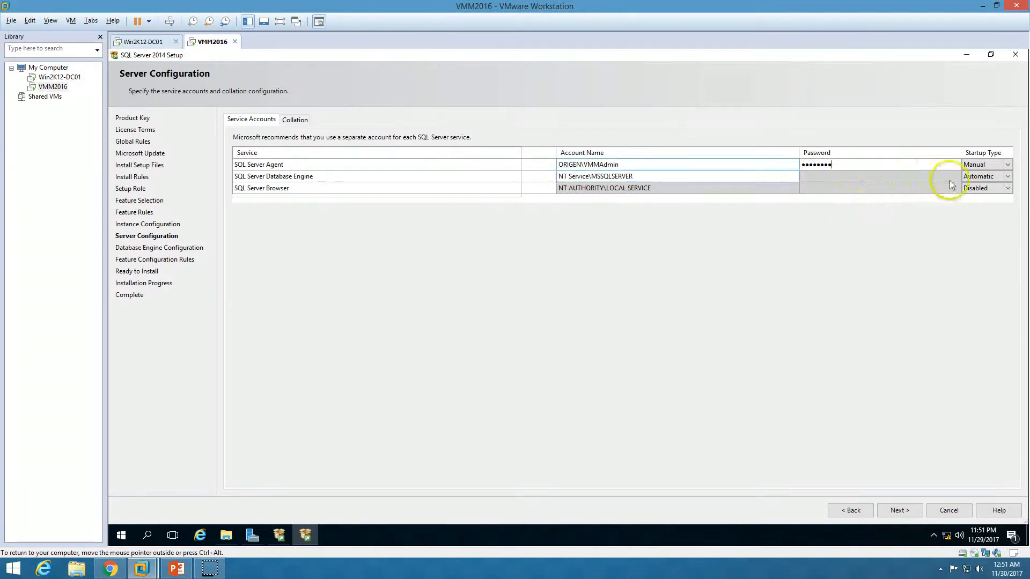
left_click(974, 165)
left_click(1006, 165)
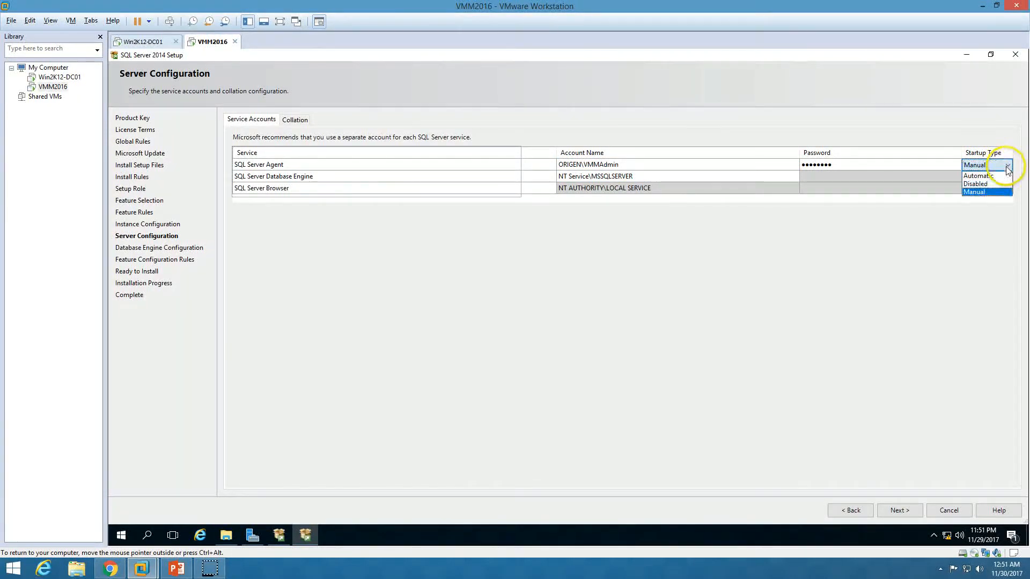
left_click(980, 175)
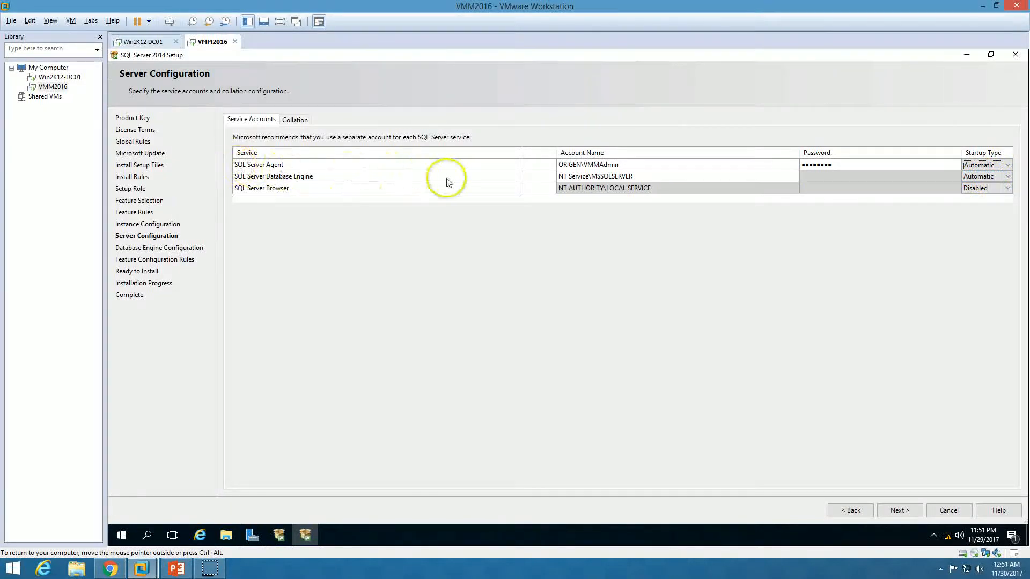
Run the Database Engine service as ORIGEN\VMMAdmin with its password
left_click(649, 179)
double_click(650, 181)
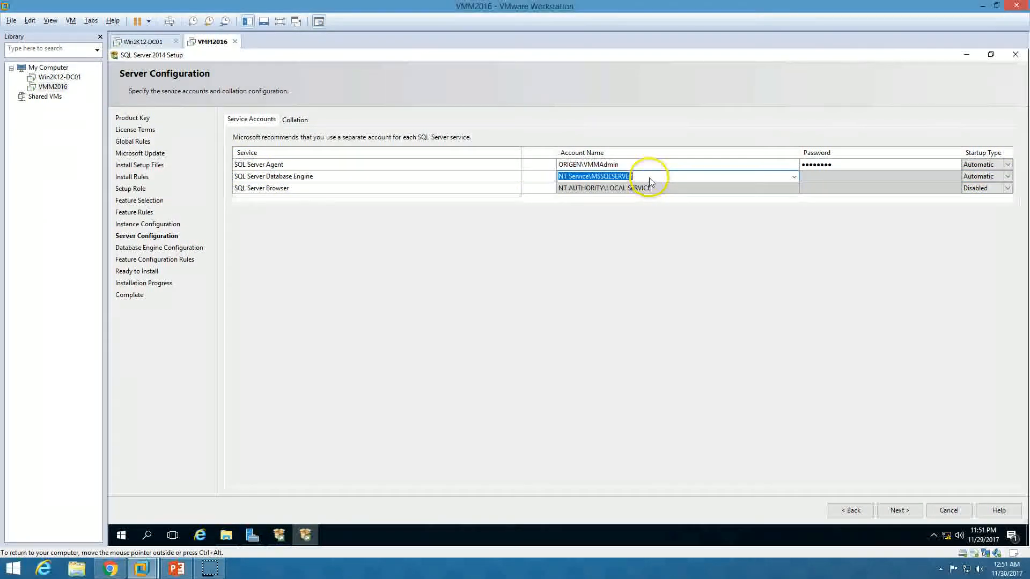
key("ctrl+v")
left_click(817, 176)
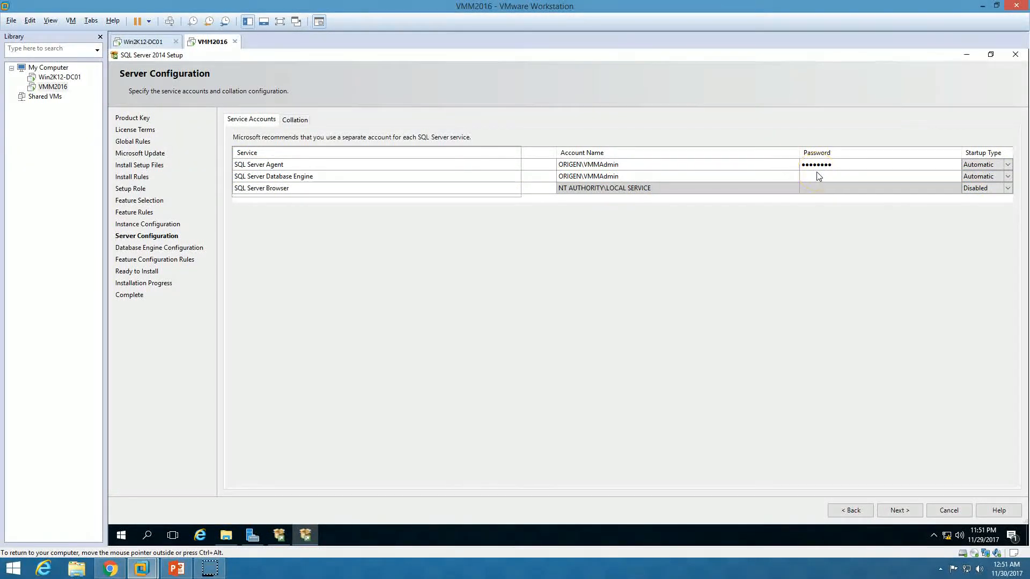
type("●●●●●●●●")
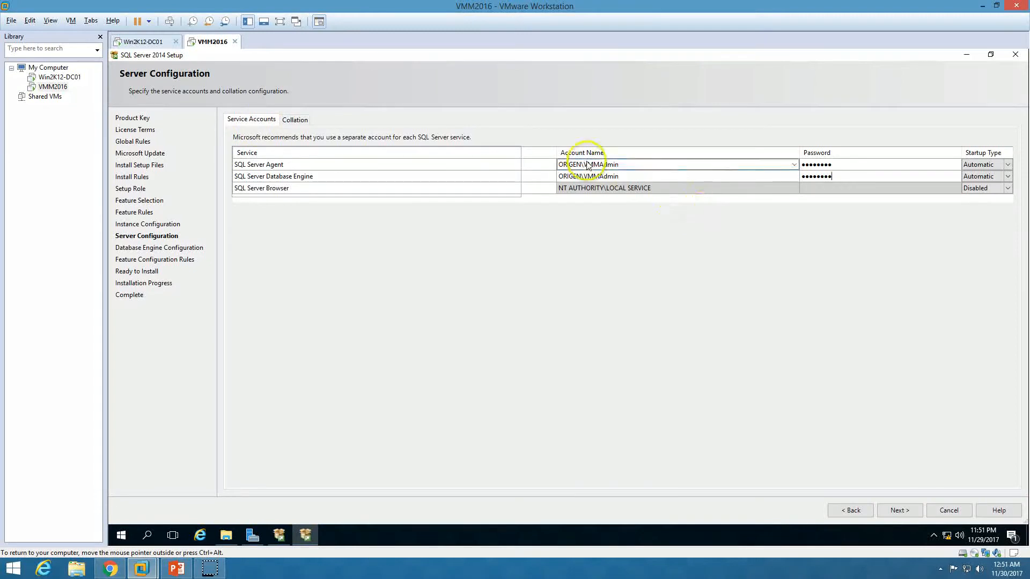
left_click(906, 515)
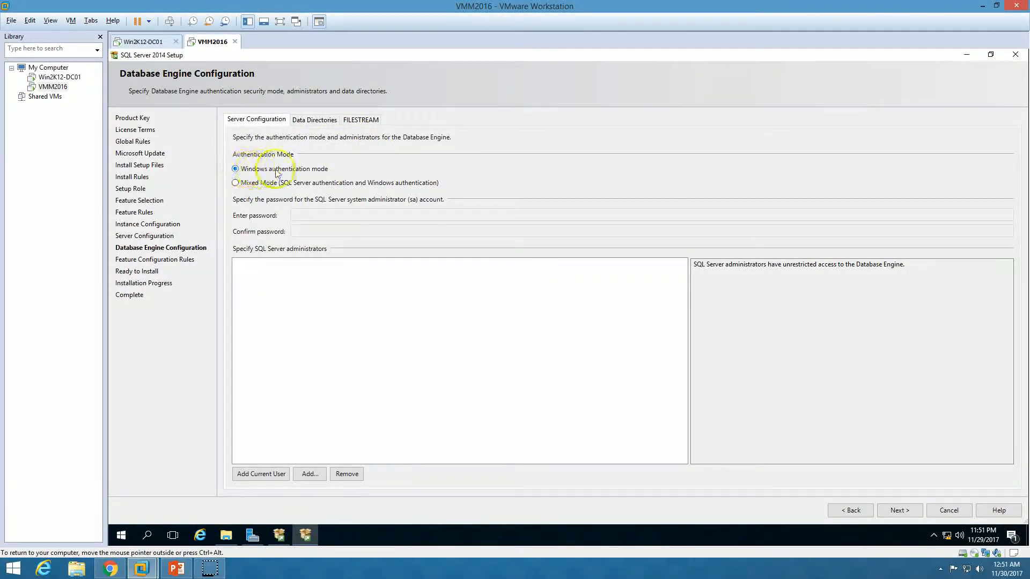
Add ORIGEN\VMMAdmin as SQL Server administrator and review the Ready to Install summary
left_click(258, 476)
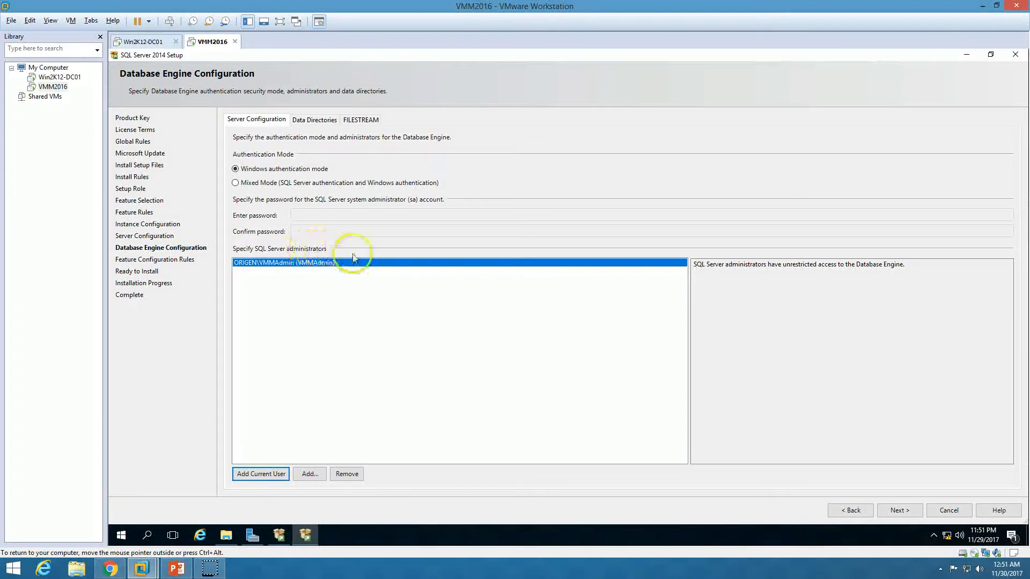
left_click(899, 510)
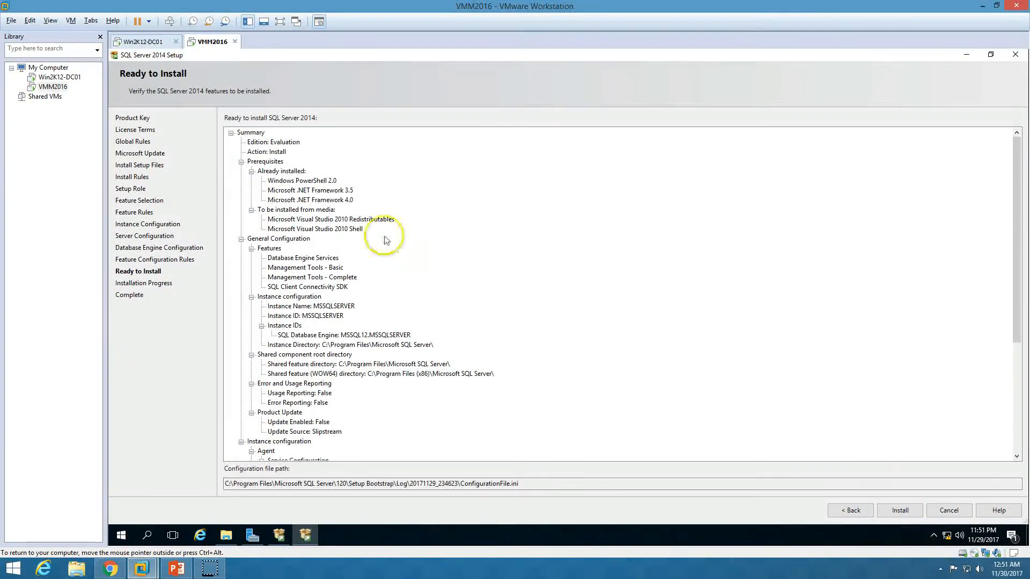
left_click(328, 203)
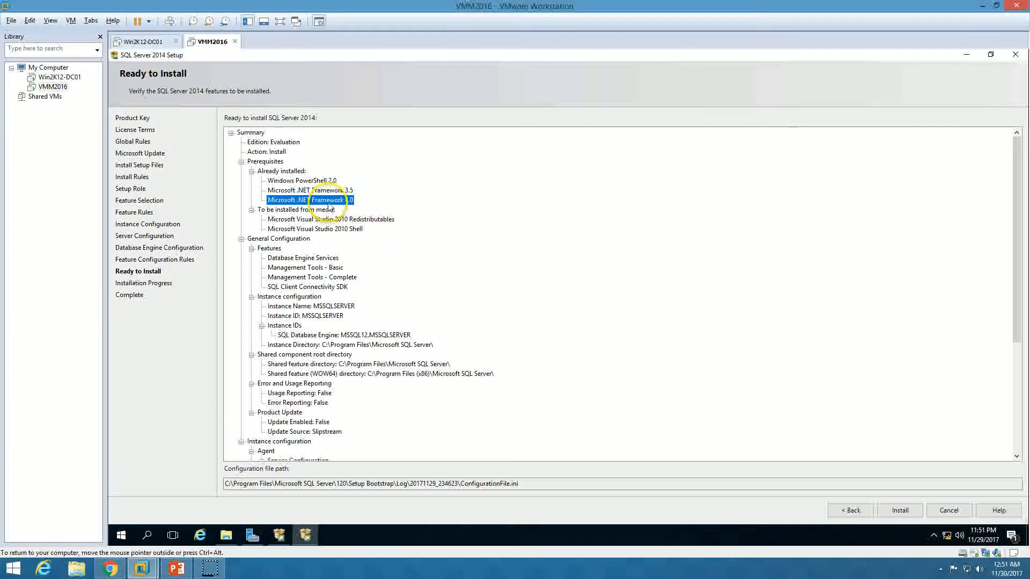
scroll(329, 208, "down", 6)
left_click(303, 444)
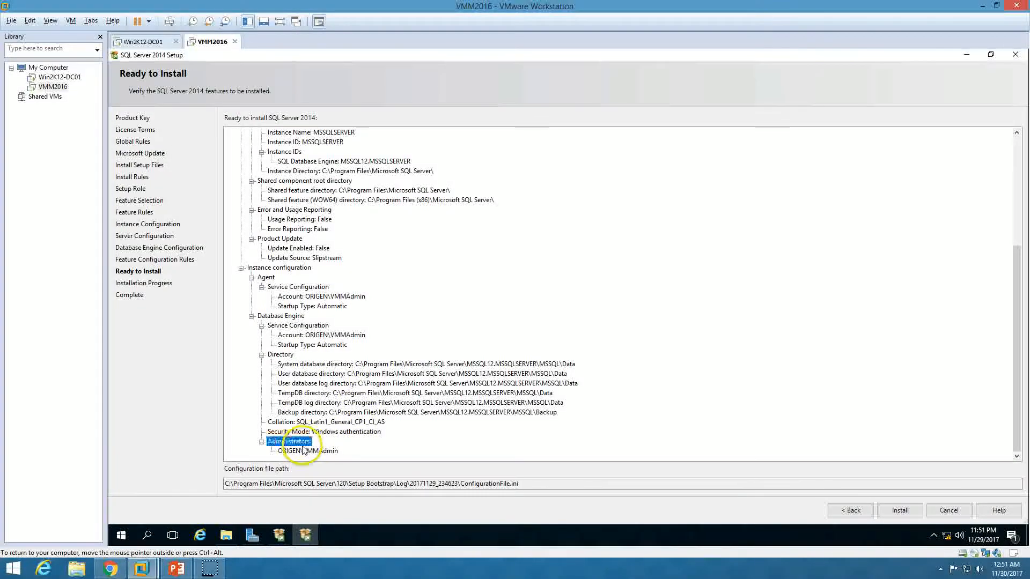
scroll(332, 375, "up", 6)
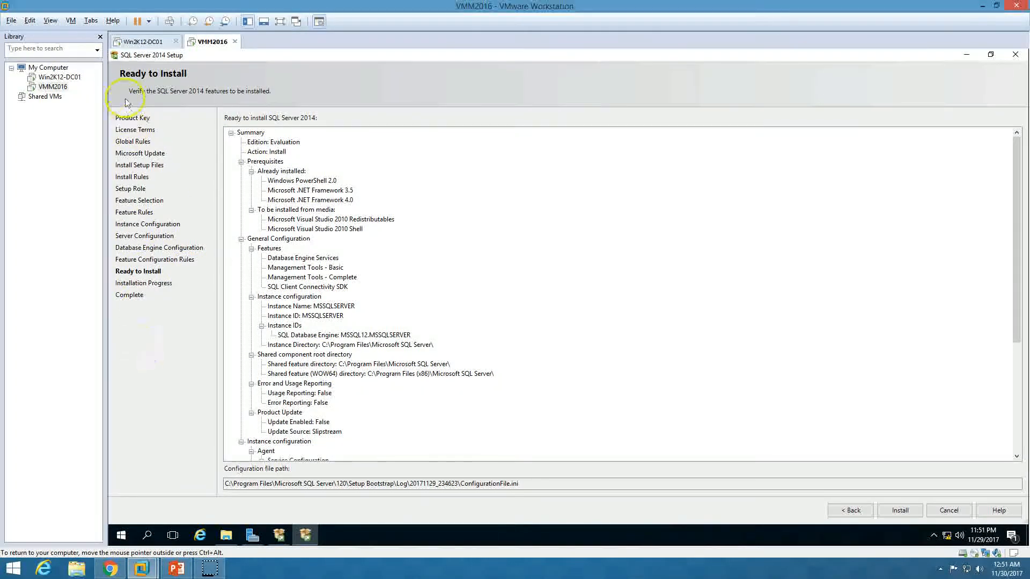
scroll(397, 343, "down", 6)
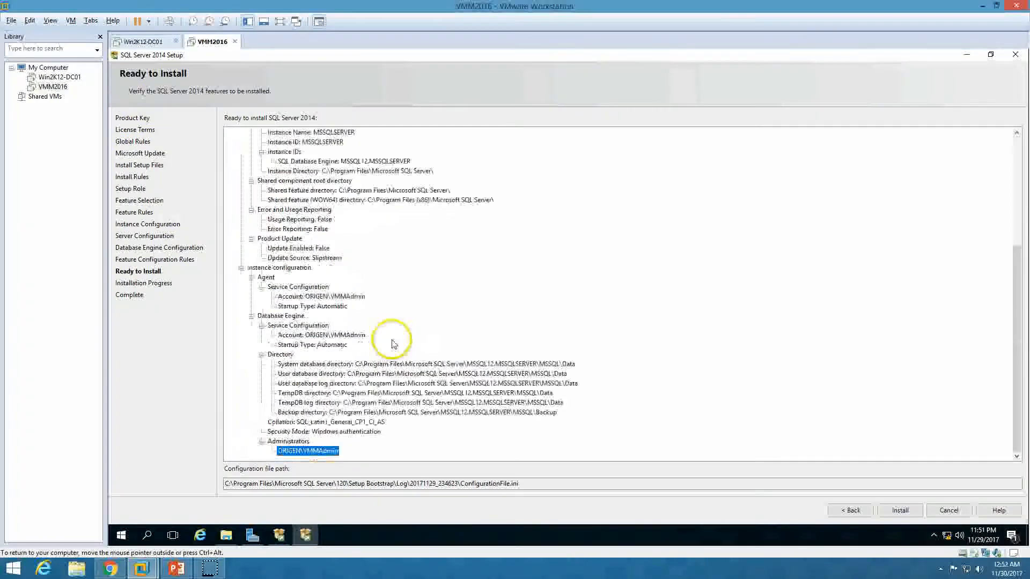
Run the SQL Server 2014 install to completion, close setup, and restore the Installation Center
left_click(909, 512)
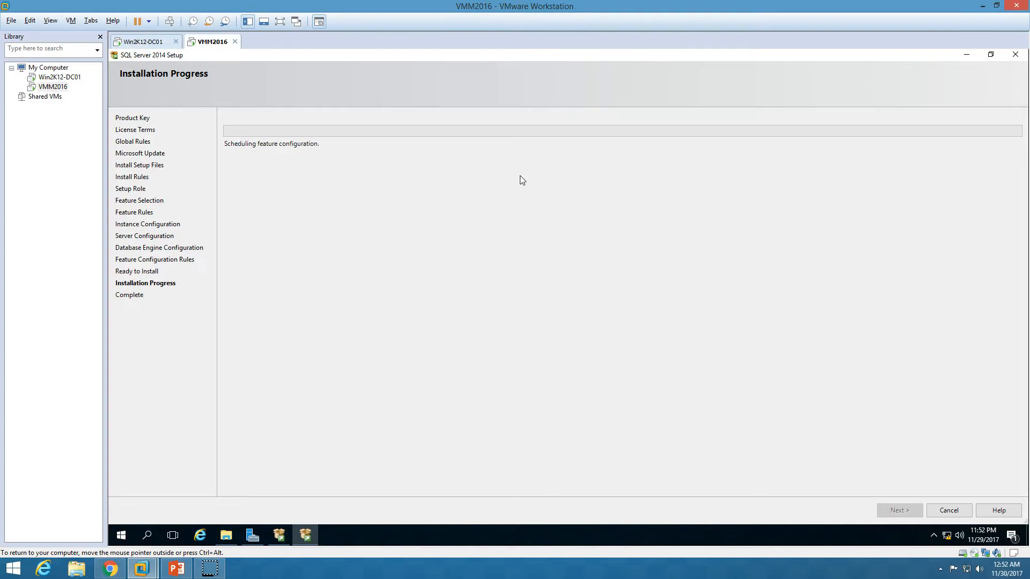
left_click(176, 568)
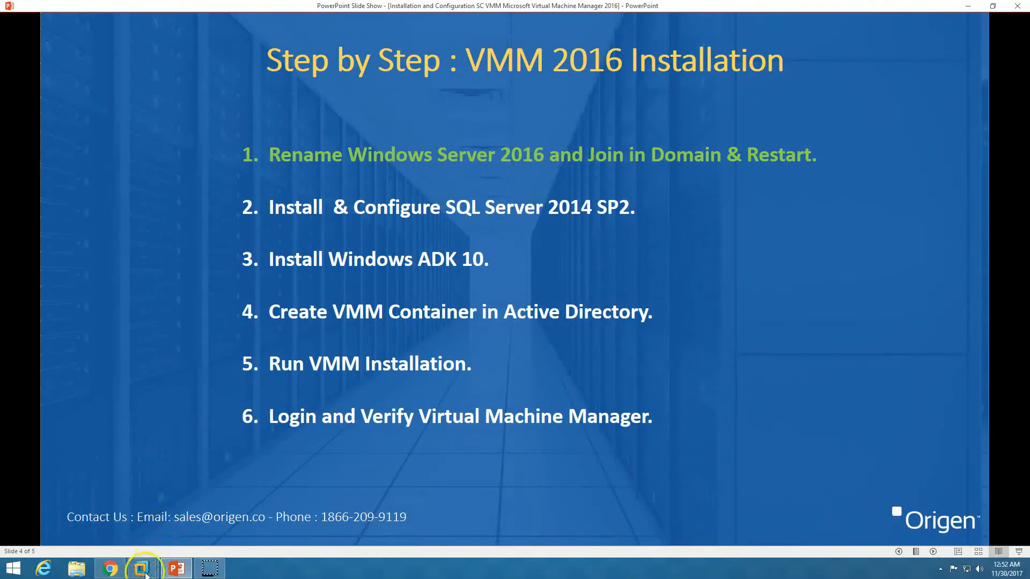
left_click(172, 572)
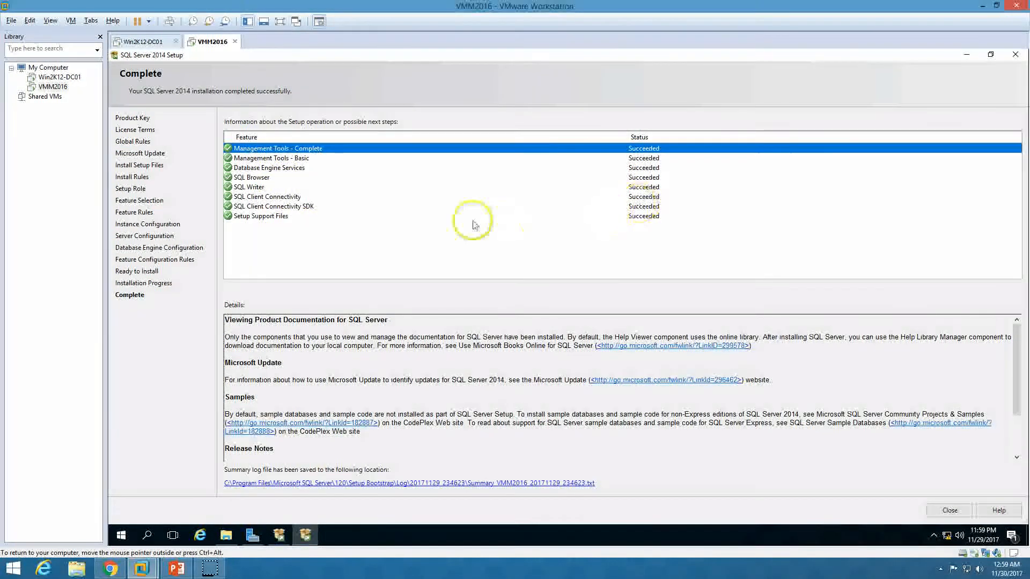
left_click(953, 510)
left_click(284, 538)
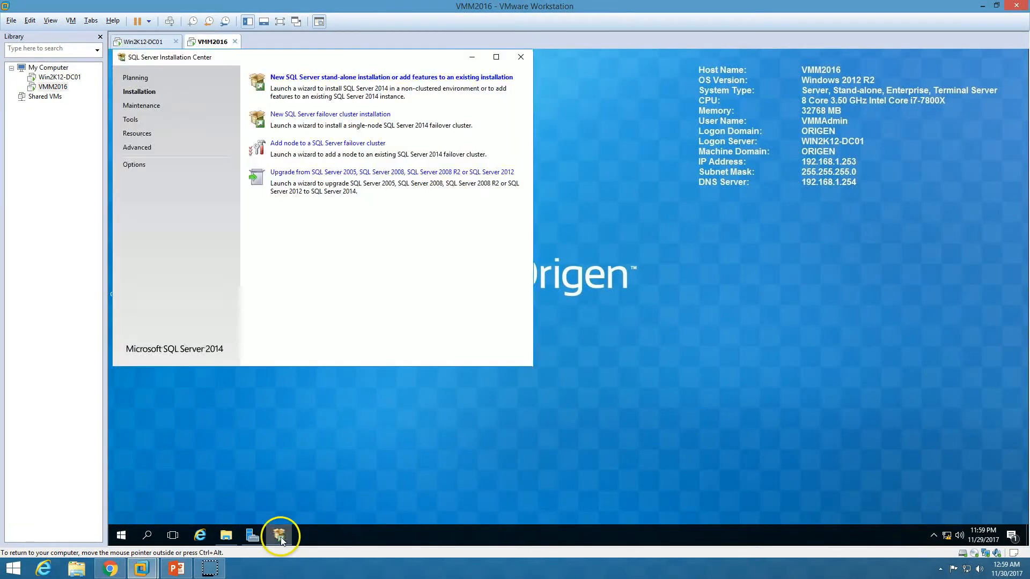
Close the Installation Center and launch SQL Server 2014 Management Studio from the Start menu
left_click(523, 54)
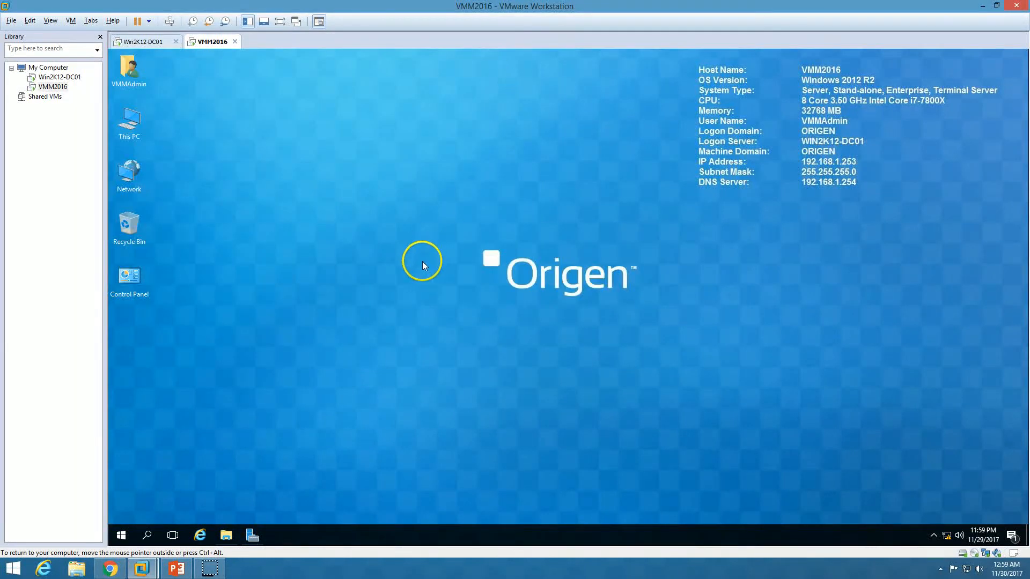
left_click(122, 534)
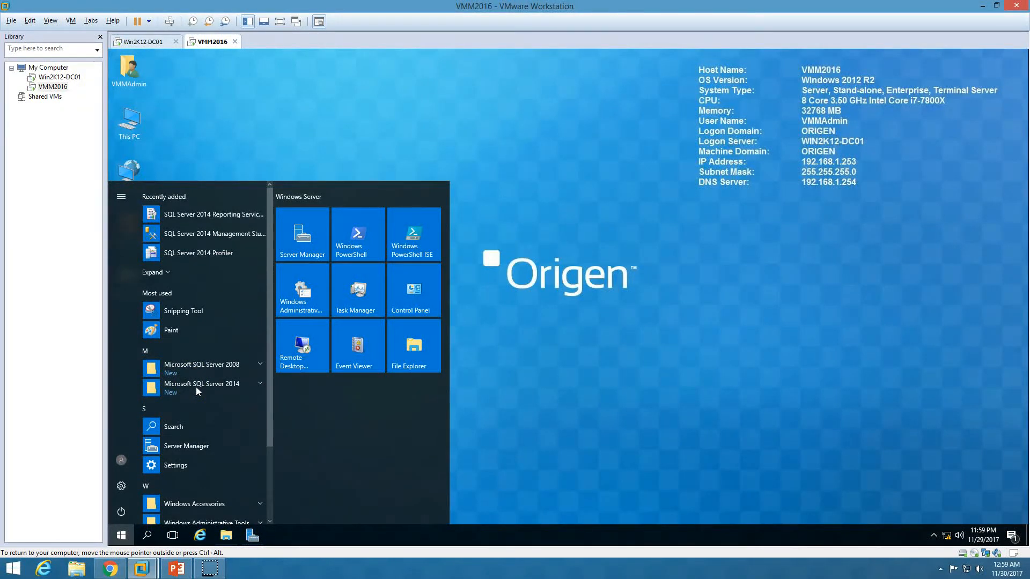
left_click(578, 383)
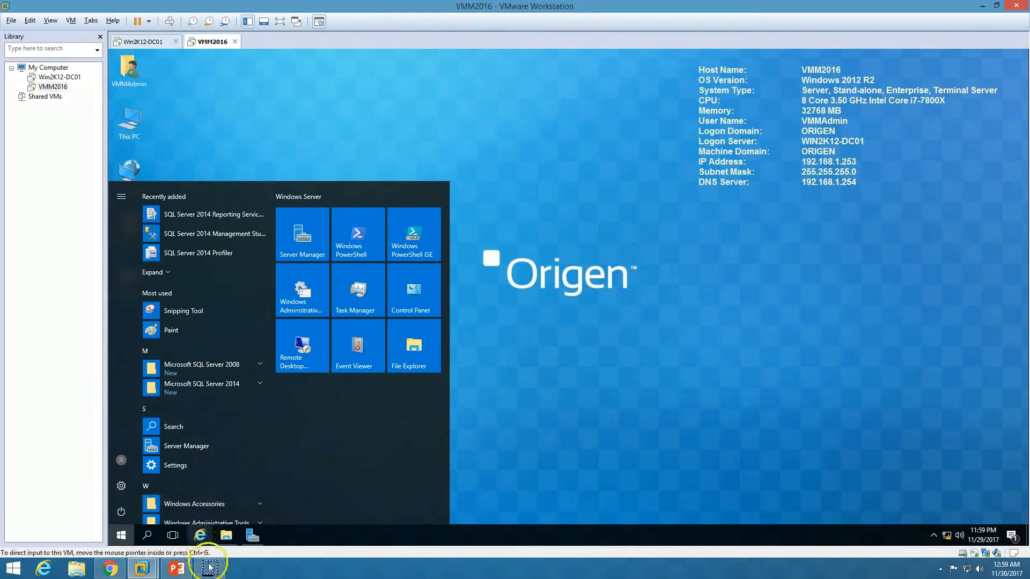
left_click(211, 387)
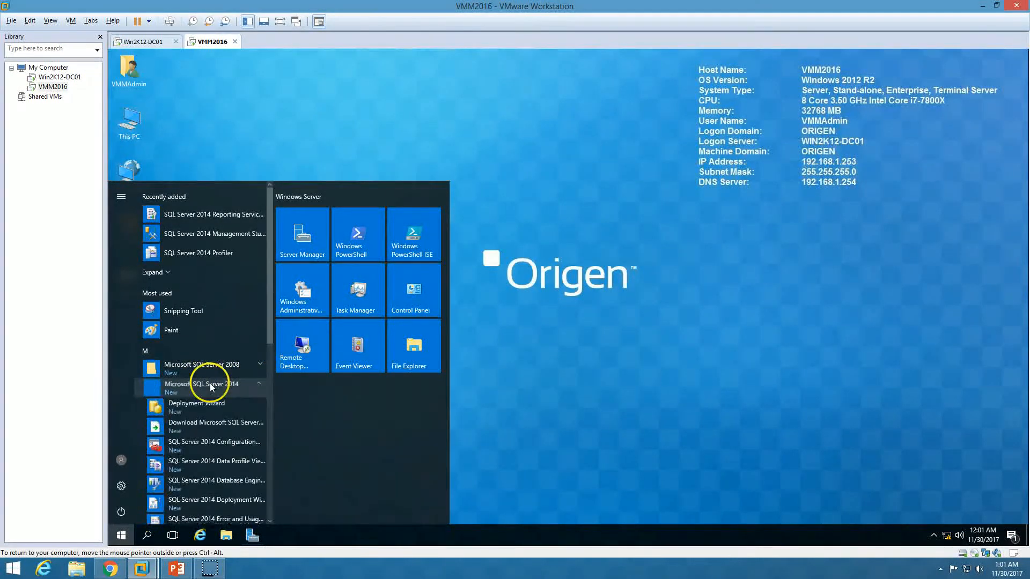
scroll(204, 472, "down", 2)
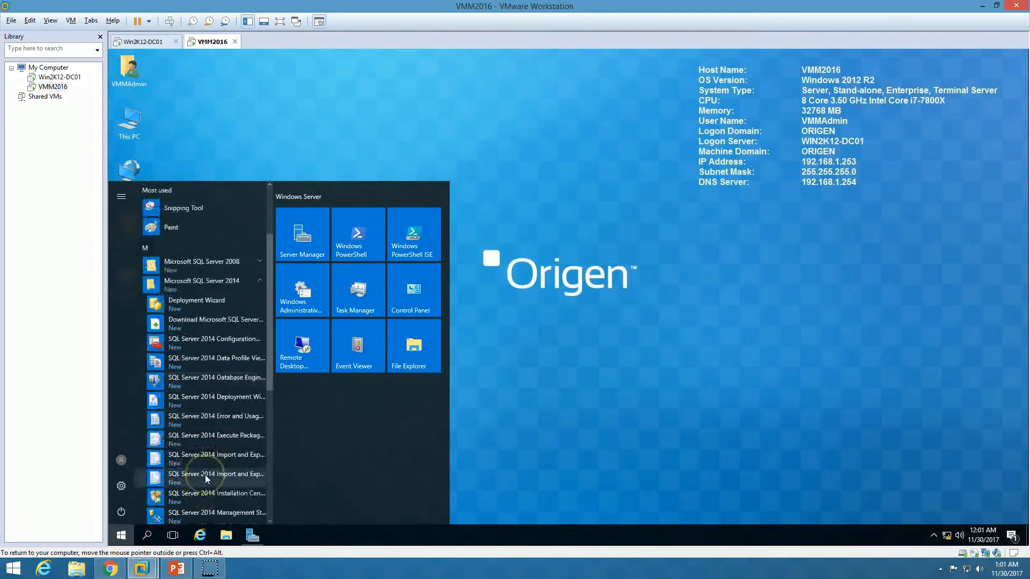
scroll(198, 505, "down", 1)
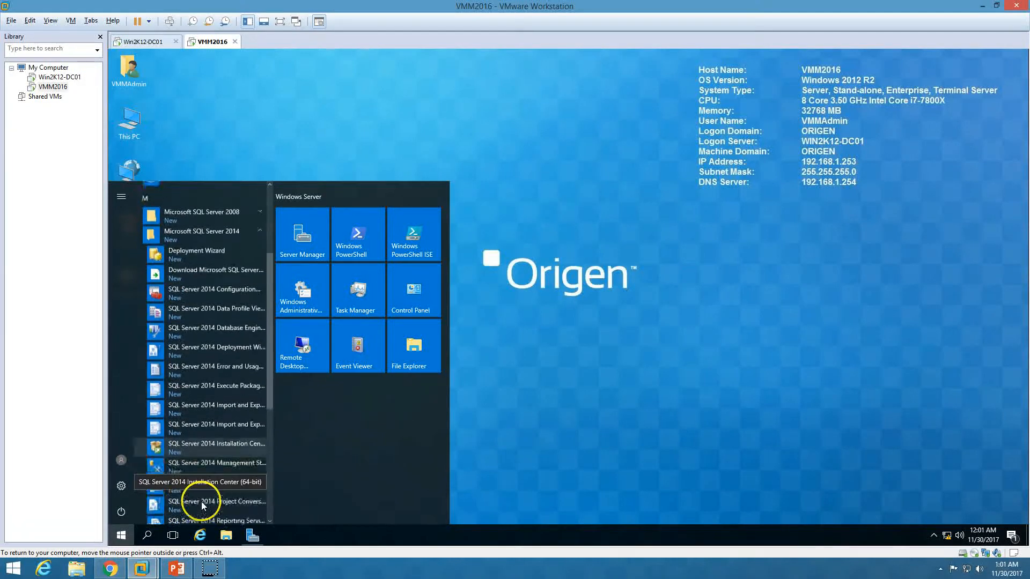
left_click(213, 464)
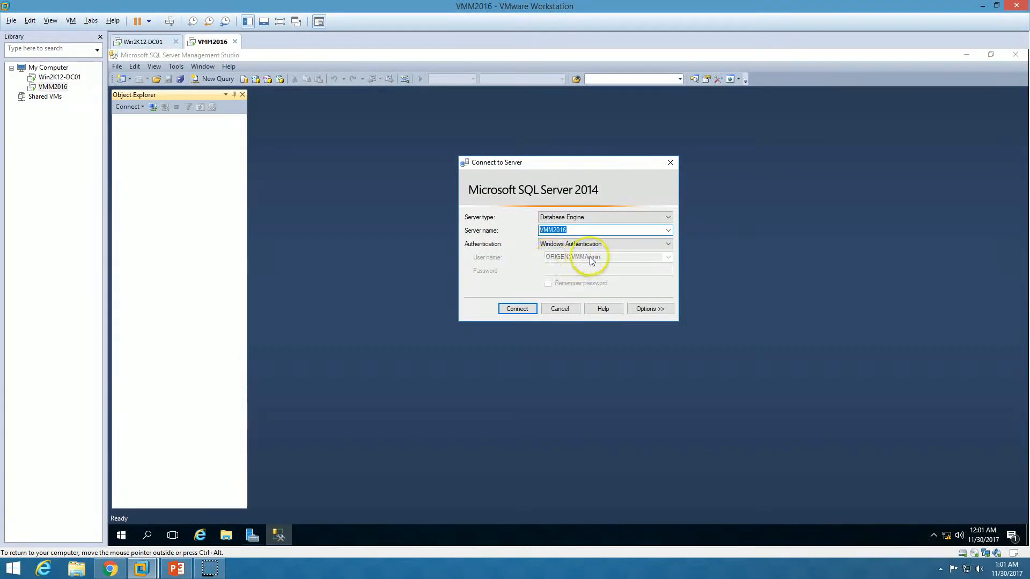
Connect to VMM2016, set server memory to 10240 MB minimum and 20480 MB maximum, and expand Databases
left_click(523, 311)
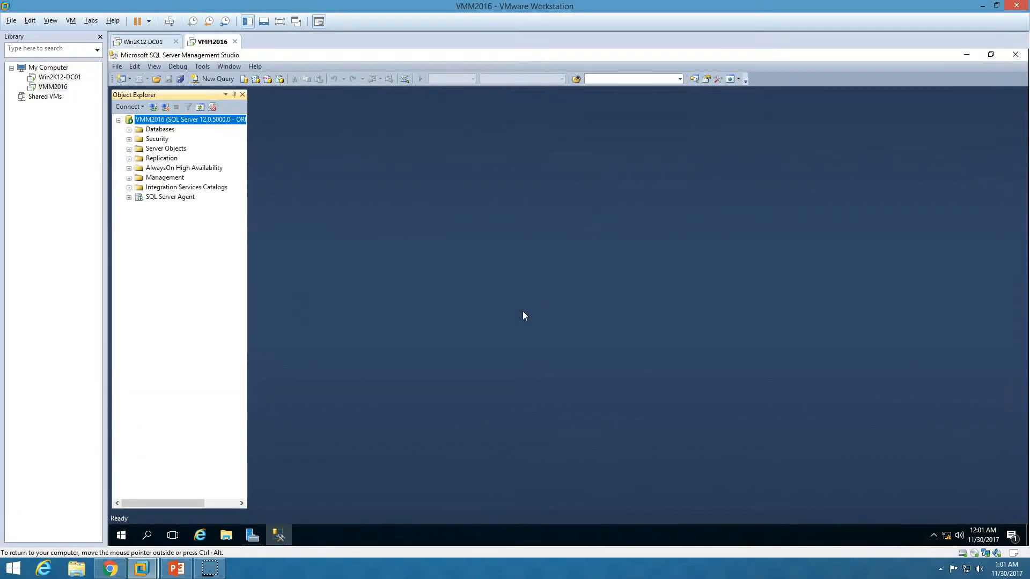
right_click(173, 118)
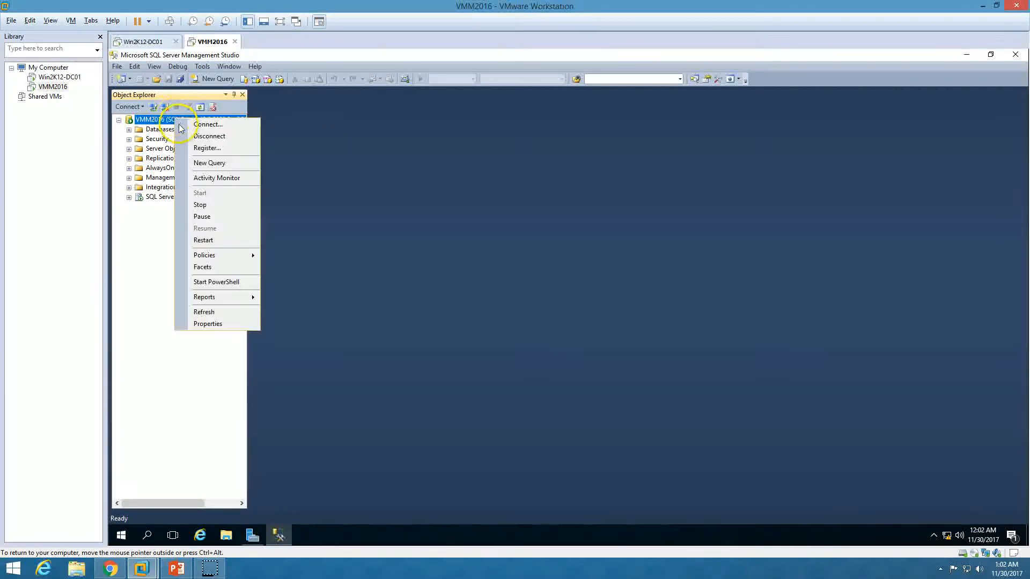
left_click(224, 326)
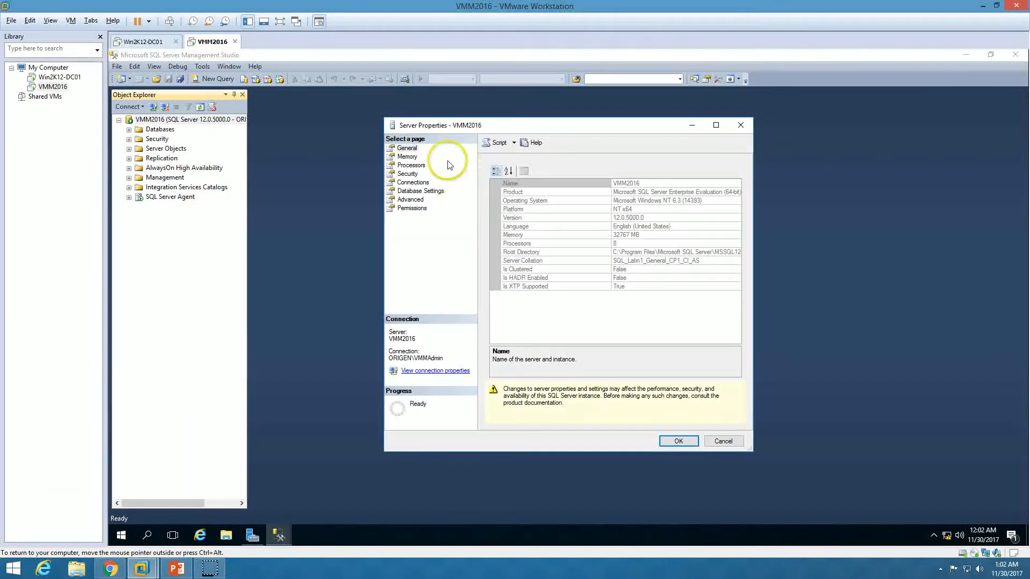
left_click(407, 157)
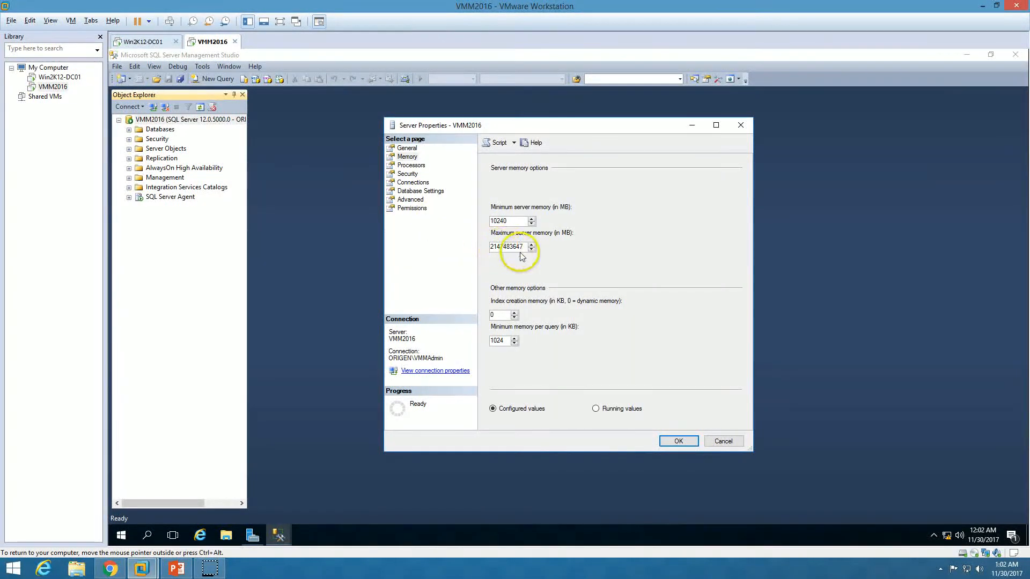
left_click_drag(524, 246, 462, 250)
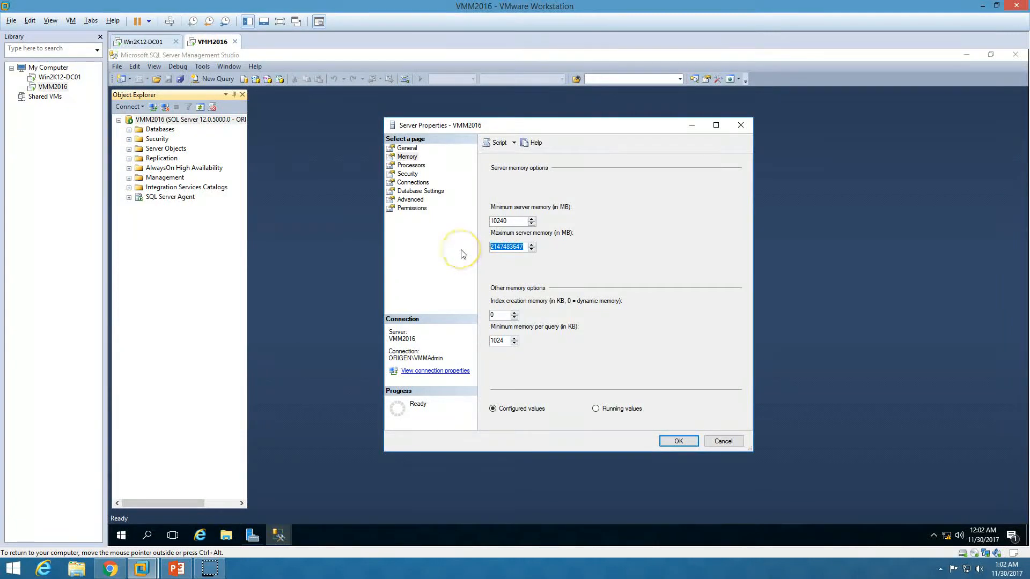
left_click(678, 441)
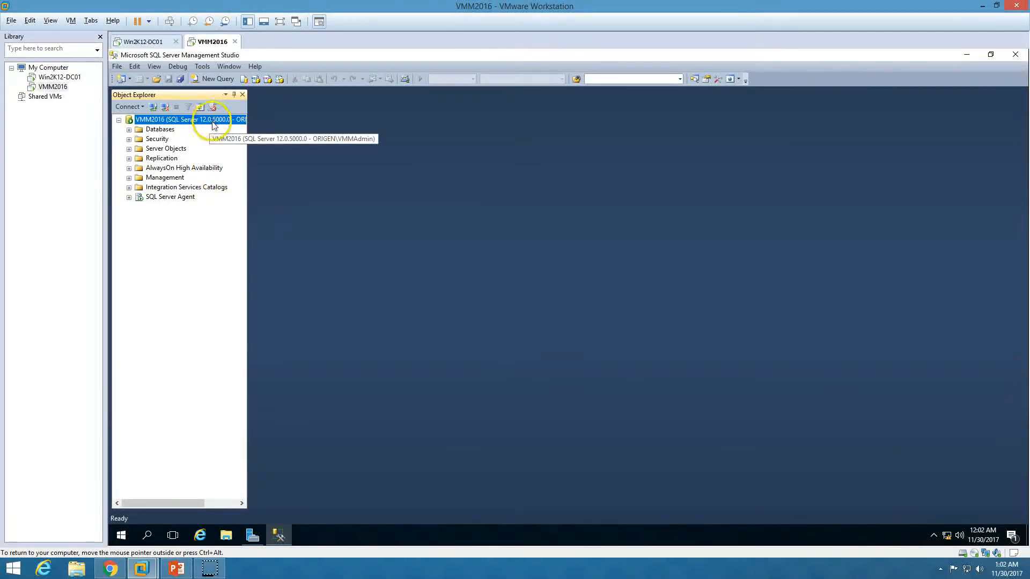
left_click(128, 129)
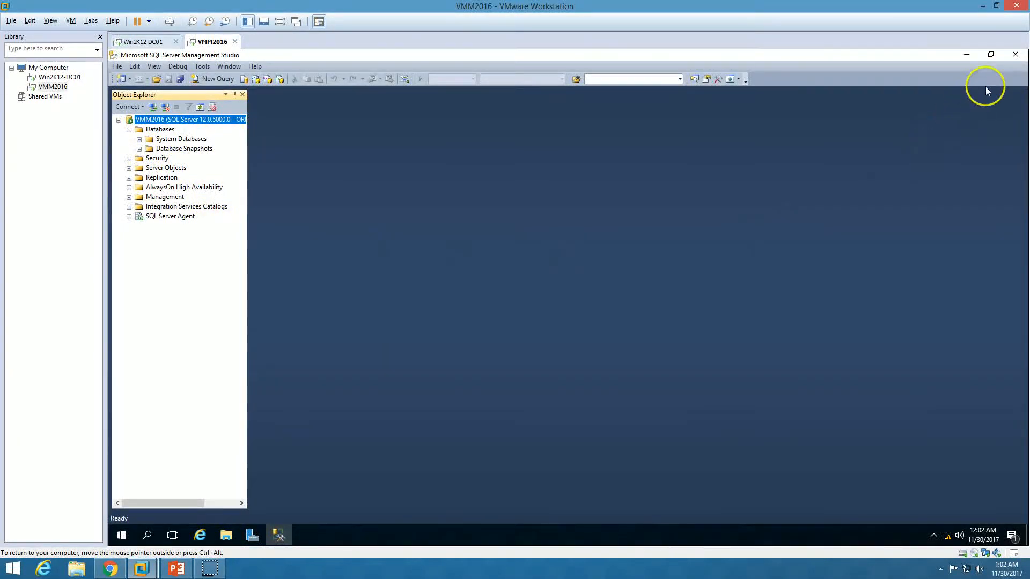
Close SQL Server Management Studio and return to the VMM2016 machine window
left_click(1012, 54)
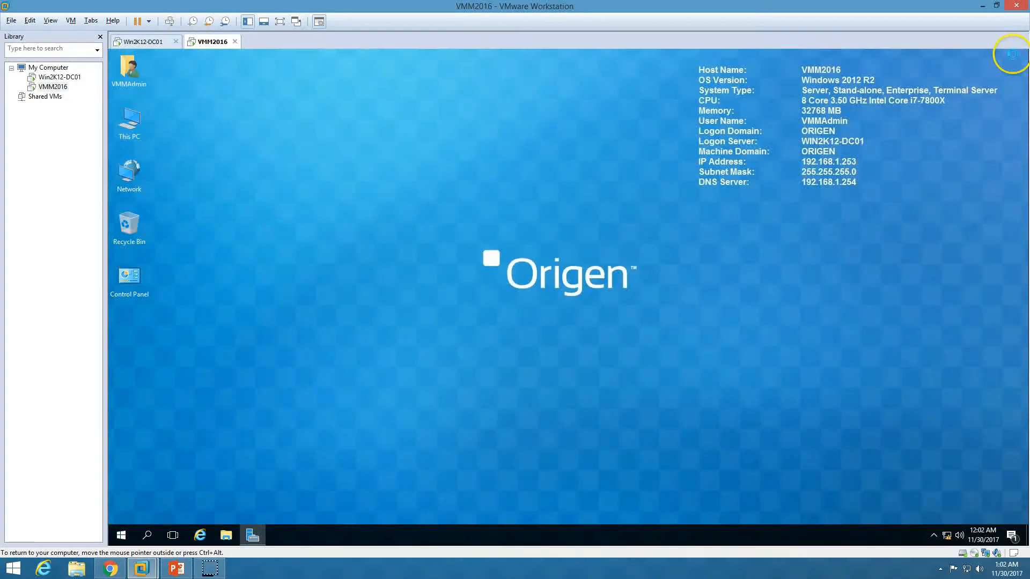
left_click(176, 568)
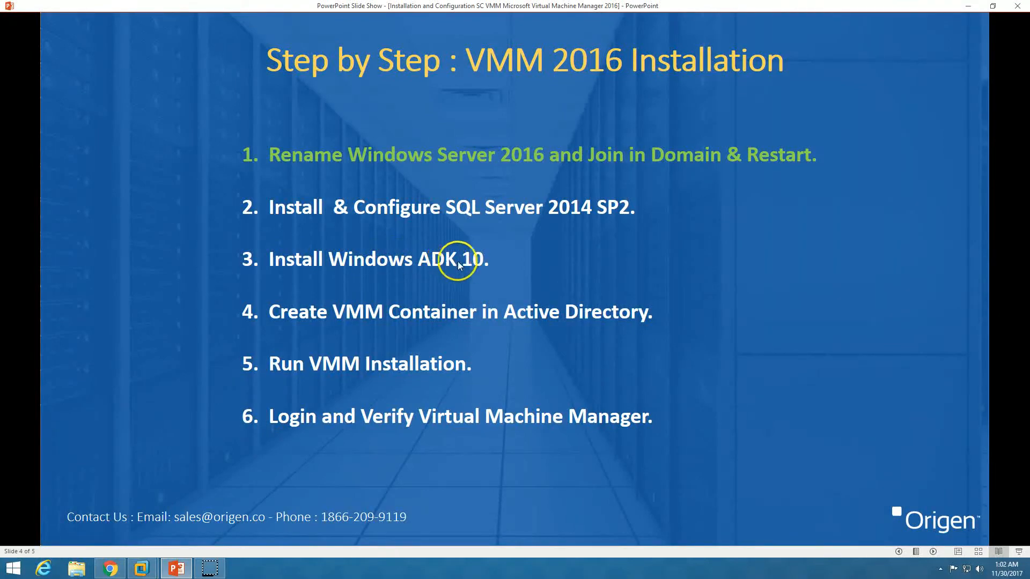
left_click(141, 569)
Mount the Microsoft Others\Windows ADK 10-New ISO in VMM2016's CD/DVD drive
right_click(207, 41)
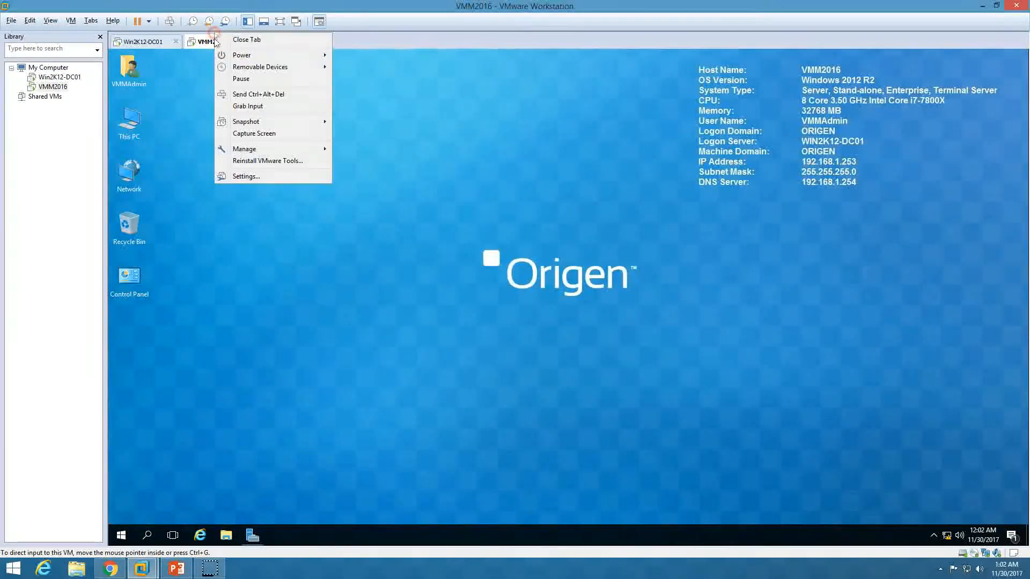
left_click(255, 180)
left_click(372, 192)
left_click(650, 239)
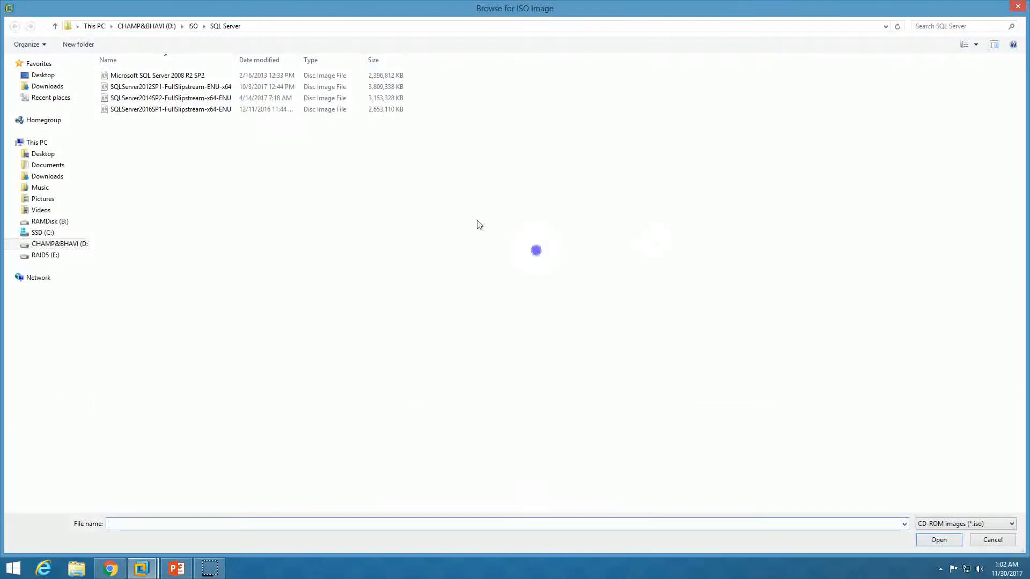
left_click(192, 26)
double_click(140, 98)
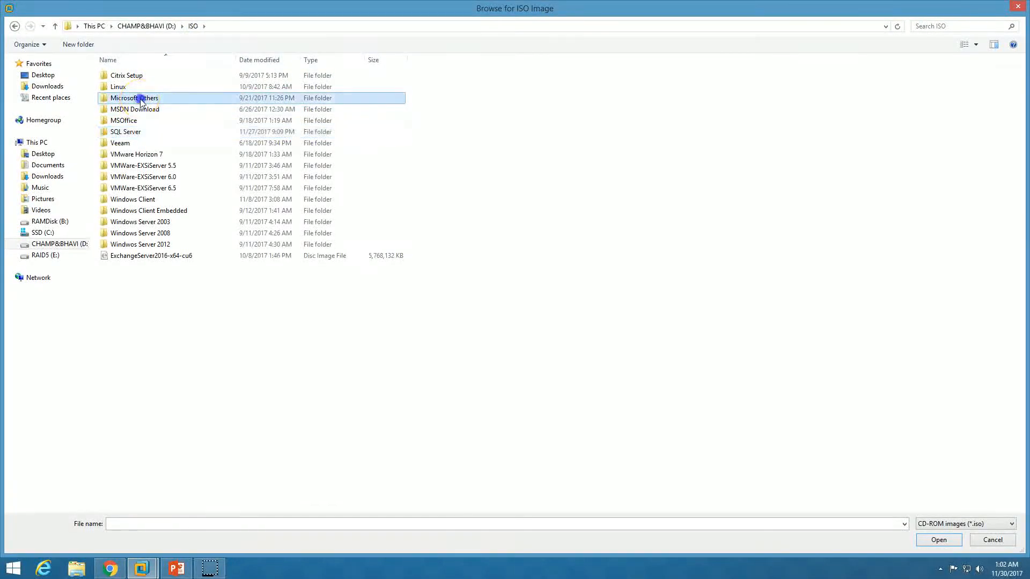
left_click(156, 133)
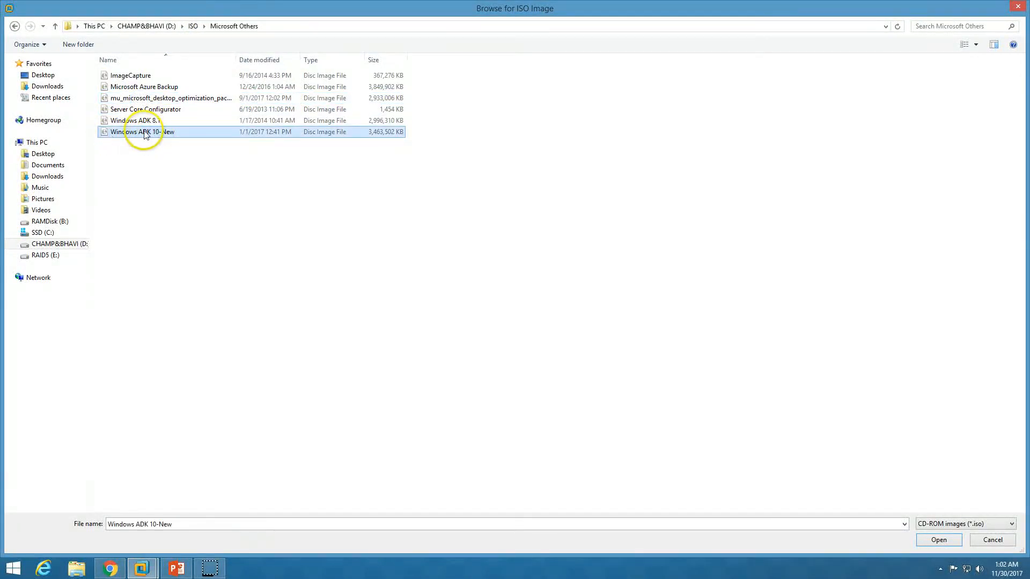
left_click(938, 539)
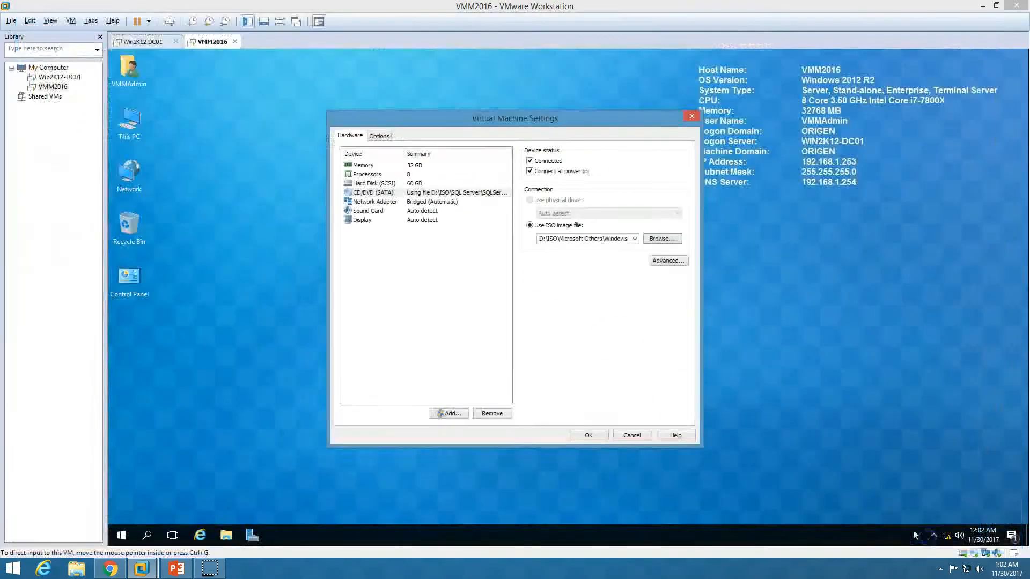
left_click(590, 435)
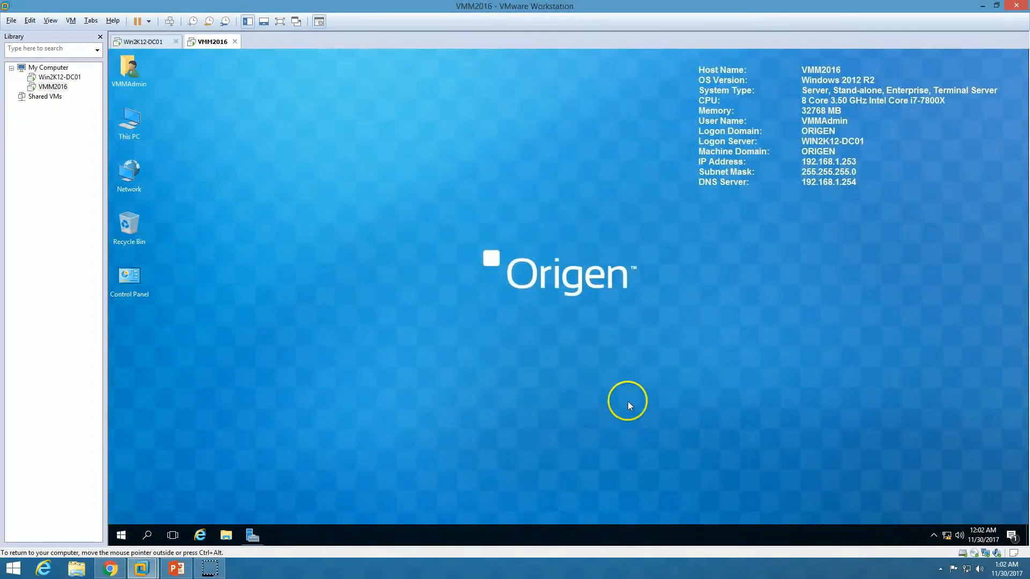
Launch adksetup from the DVD drive in This PC and close the Explorer window
double_click(130, 123)
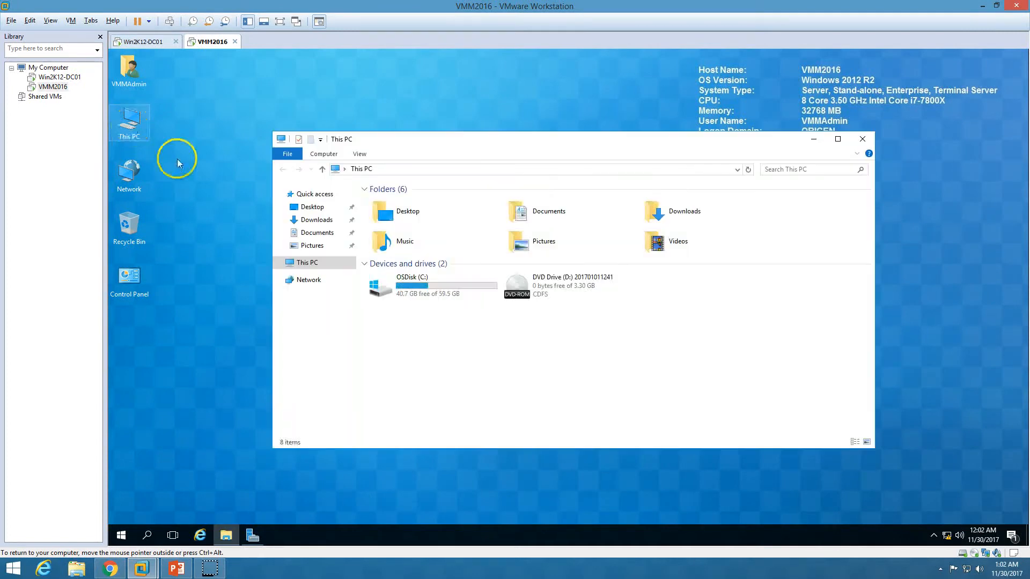
double_click(570, 289)
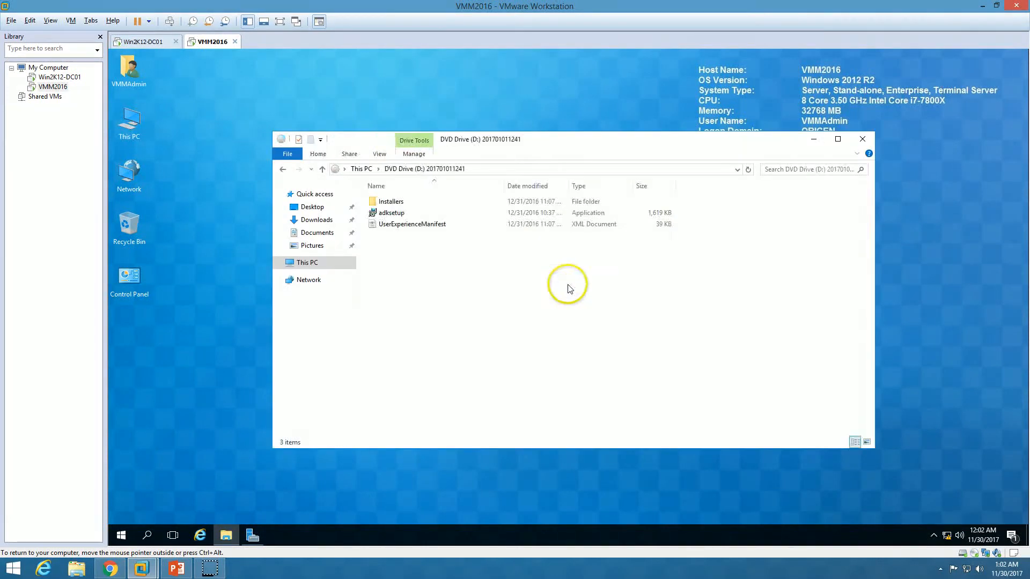
double_click(394, 213)
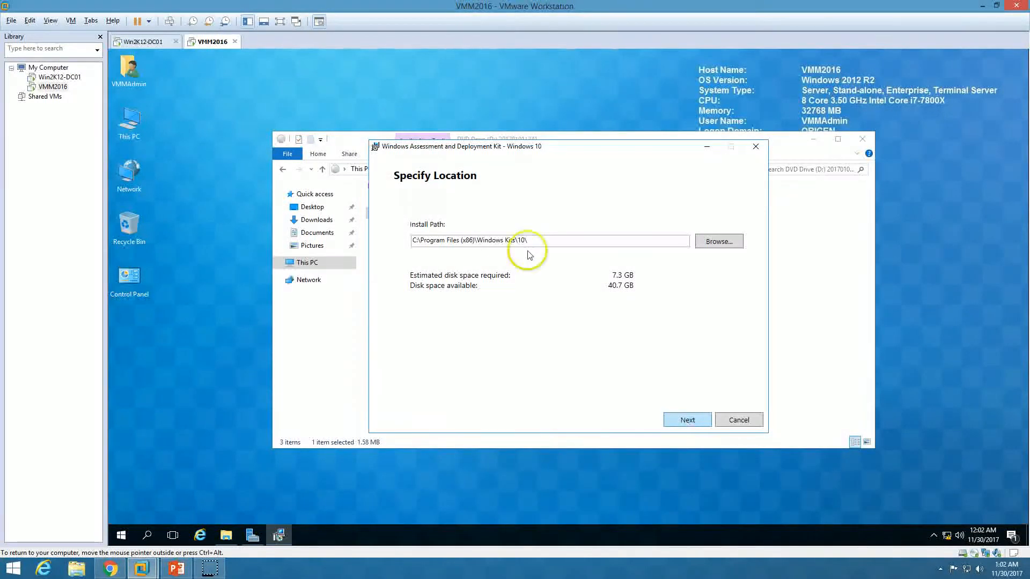
left_click(862, 141)
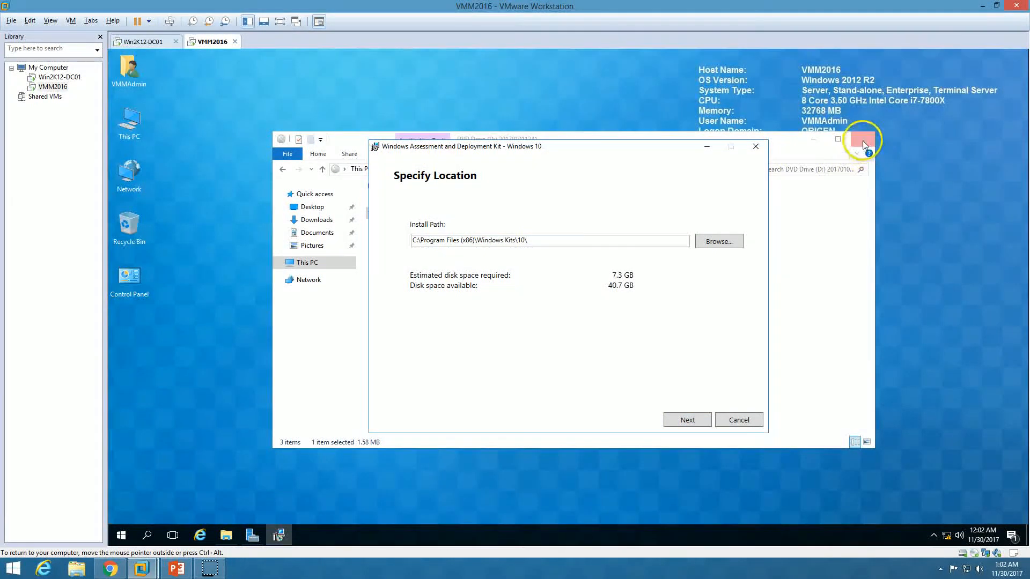
Keep the default install path, opt out of usage data, and accept the licence
left_click(679, 423)
left_click(424, 322)
left_click(687, 420)
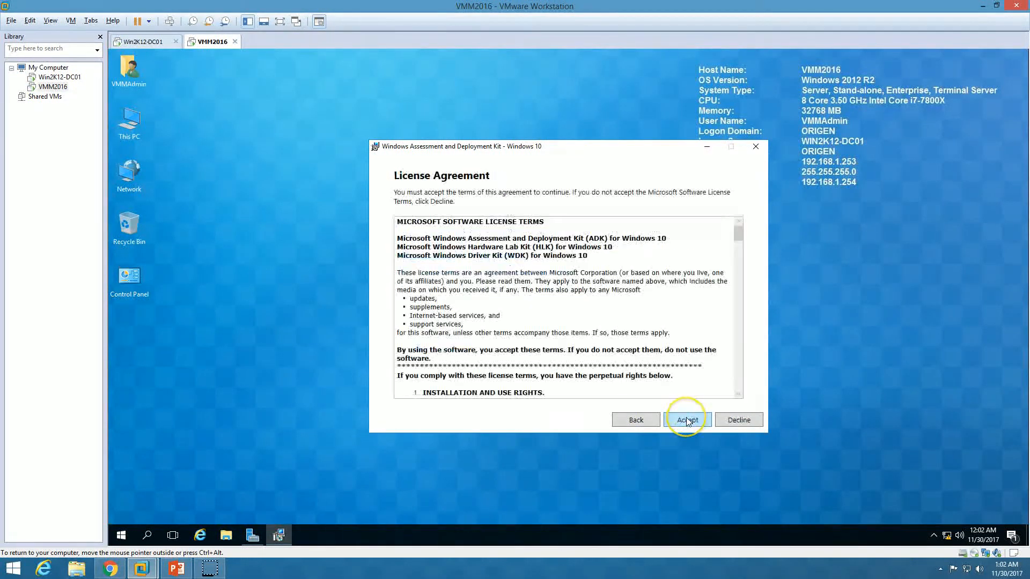
left_click(687, 420)
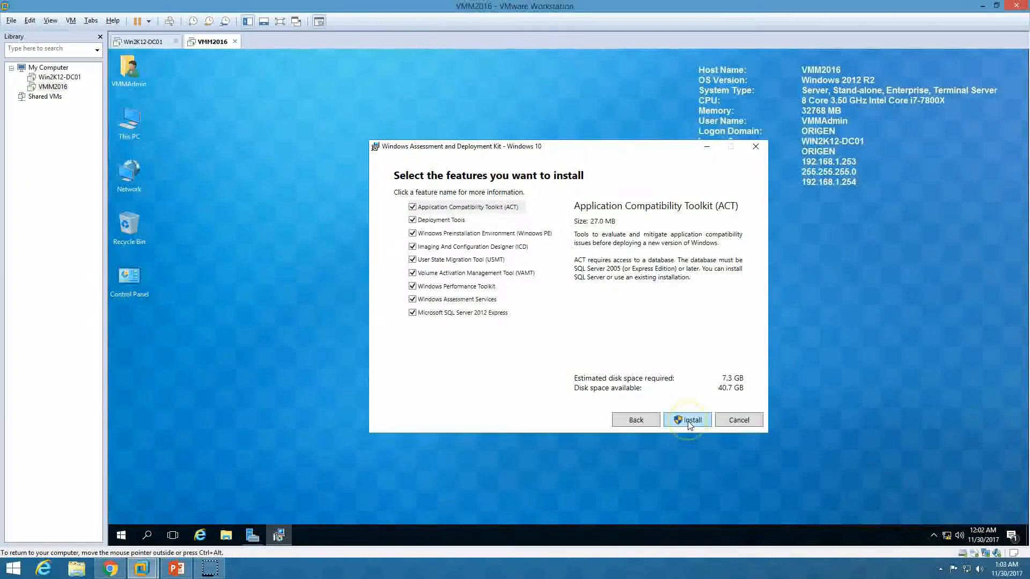
Deselect every ADK feature except Deployment Tools and Windows PE, then start installing
left_click(416, 212)
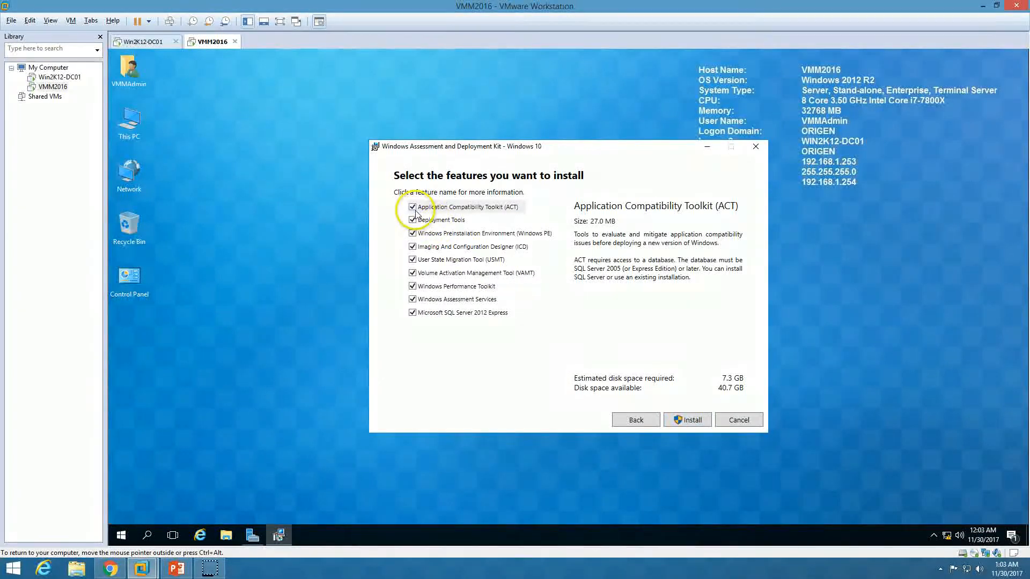
left_click(413, 247)
left_click(412, 259)
left_click(413, 274)
left_click(412, 274)
left_click(412, 287)
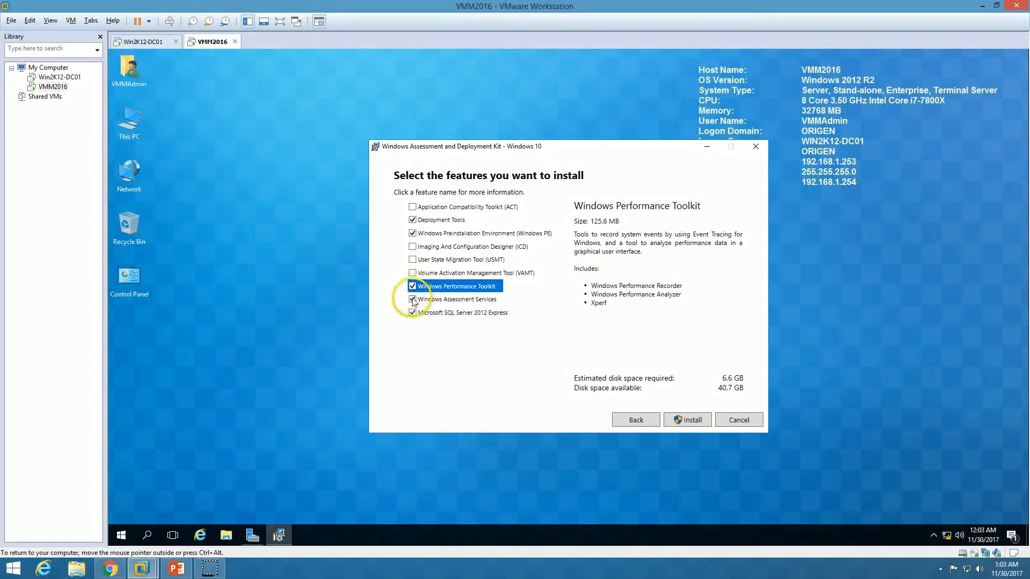
left_click(413, 300)
left_click(413, 287)
left_click(413, 313)
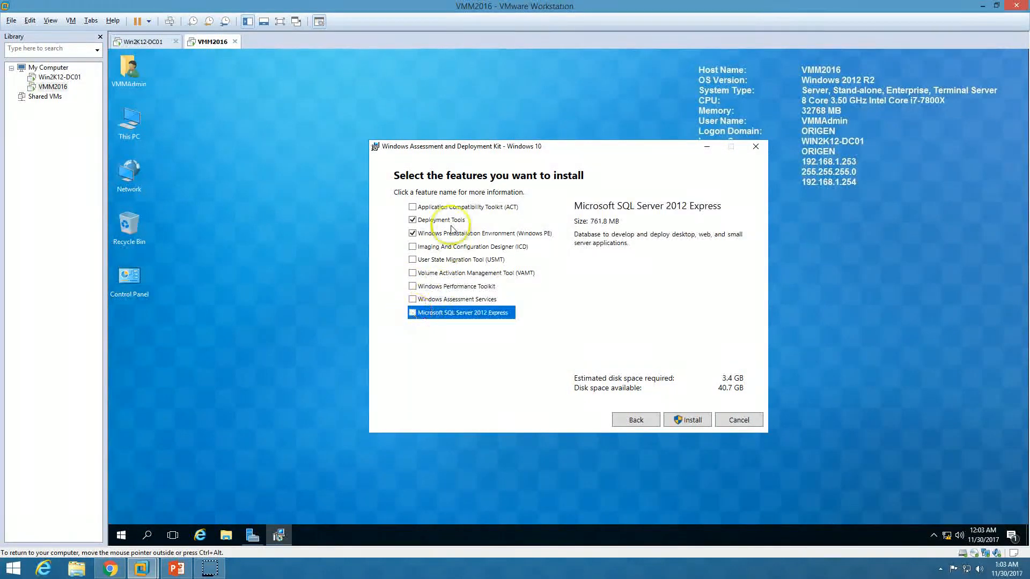
left_click(413, 220)
left_click(450, 234)
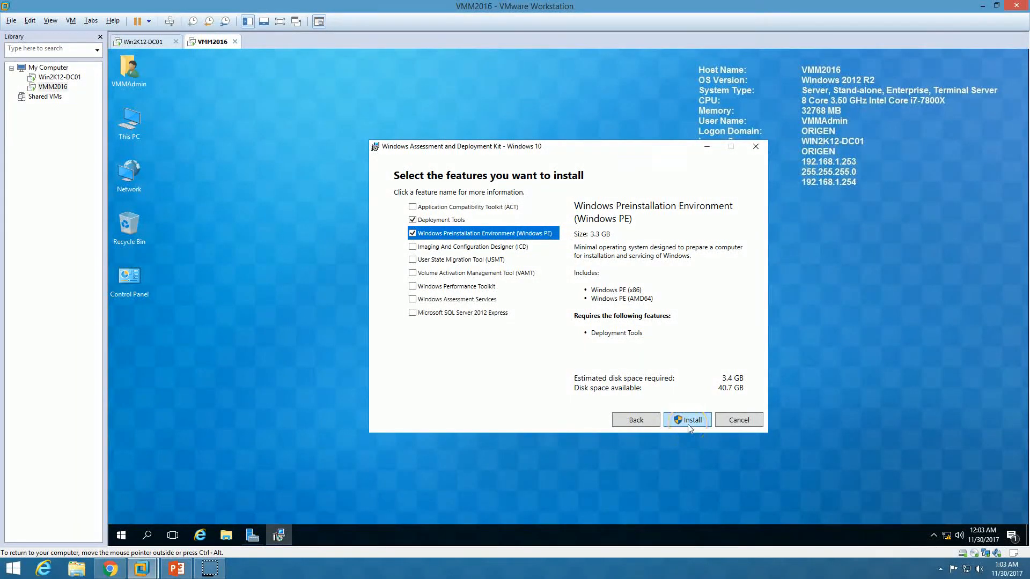
left_click(689, 424)
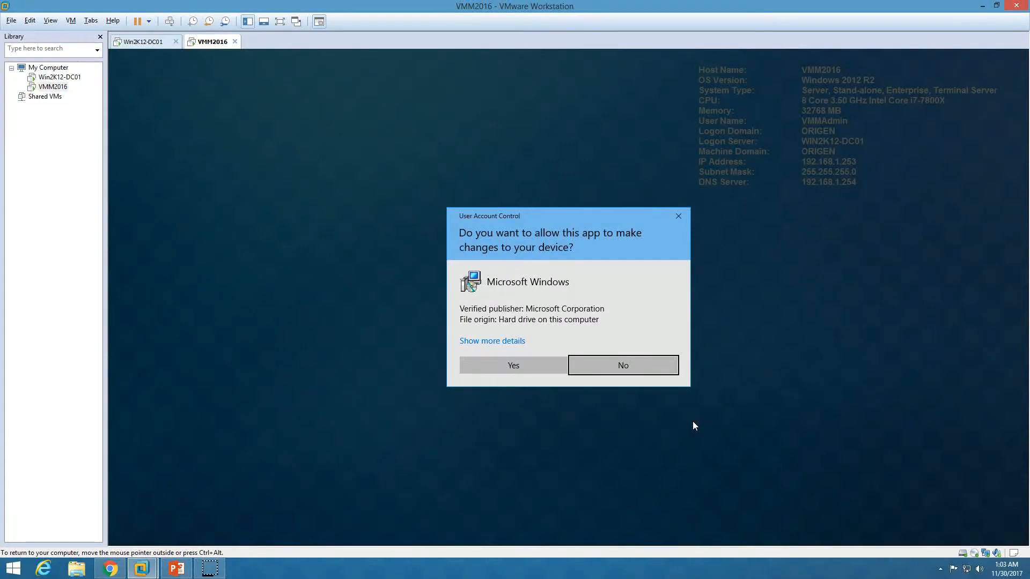
Allow the ADK installer at the UAC prompt, then switch to the Win2K12-DC01 machine
left_click(524, 365)
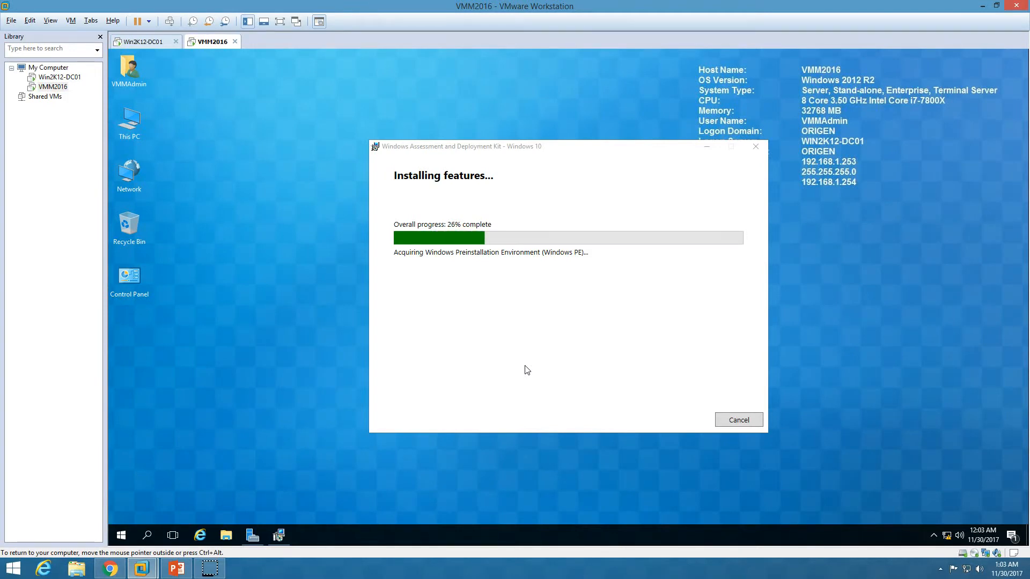
left_click(177, 569)
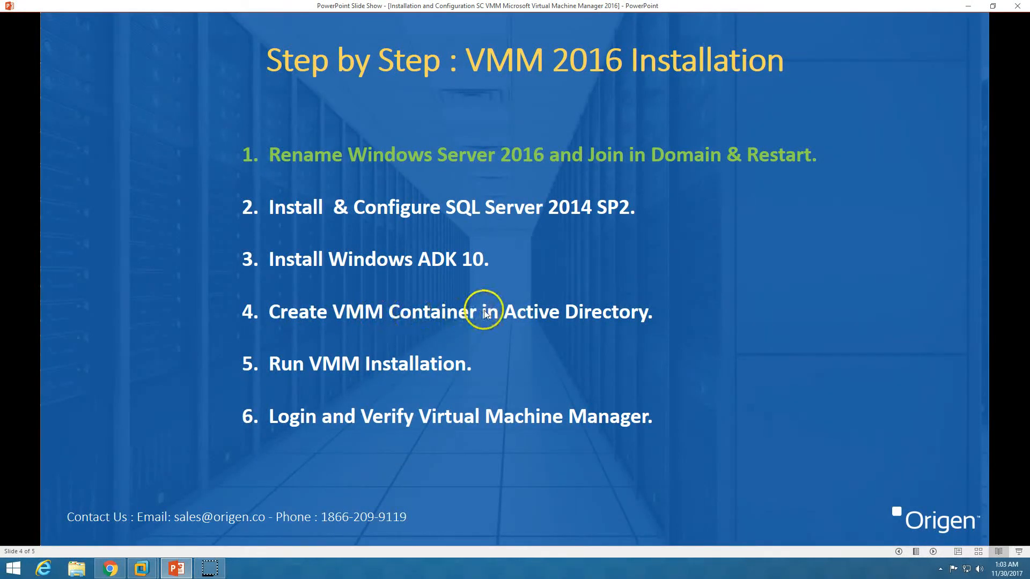
left_click(141, 568)
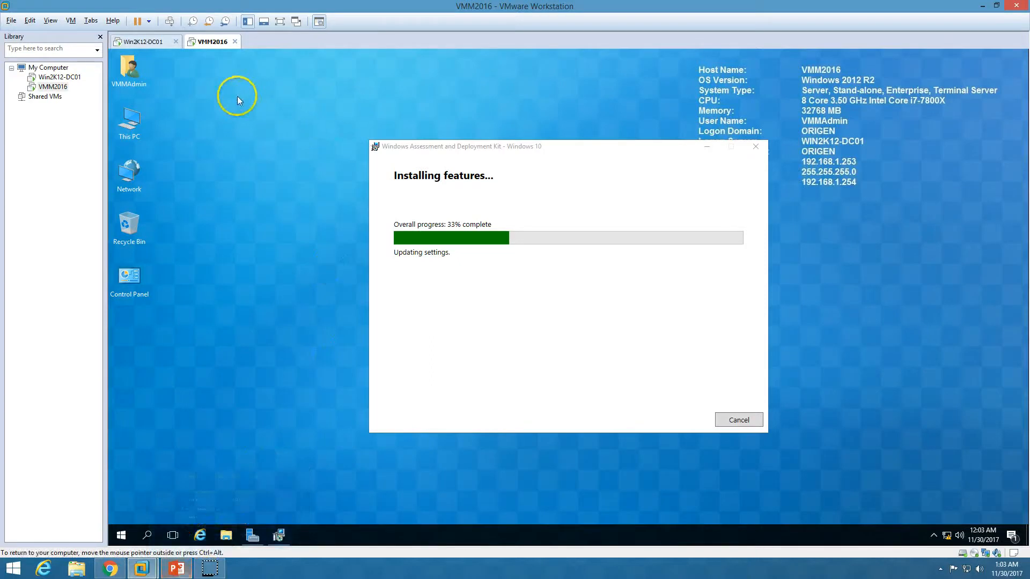
left_click(143, 41)
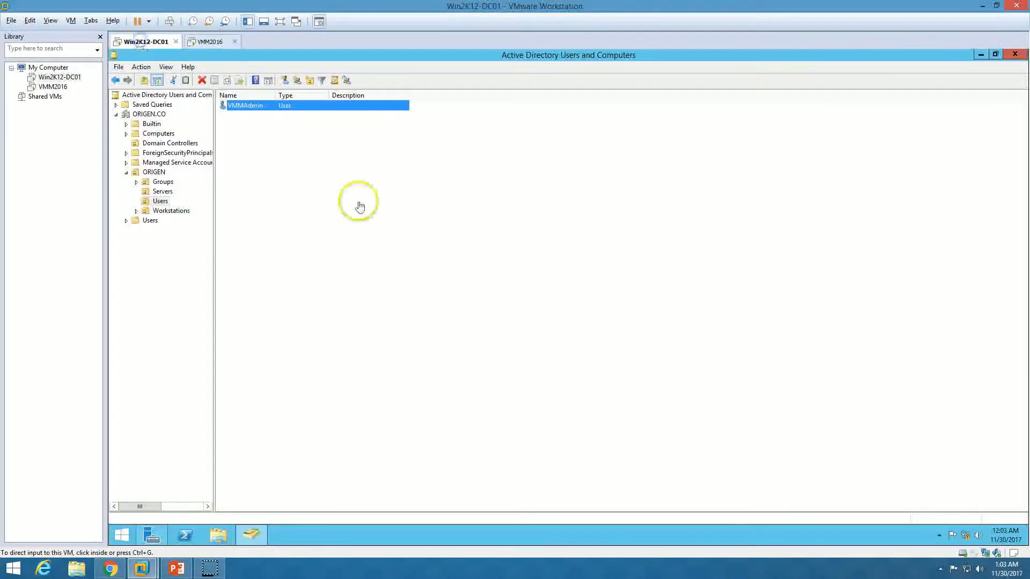
Launch ADSI Edit from Server Manager's administrative tools and maximize it
left_click(251, 535)
left_click(144, 113)
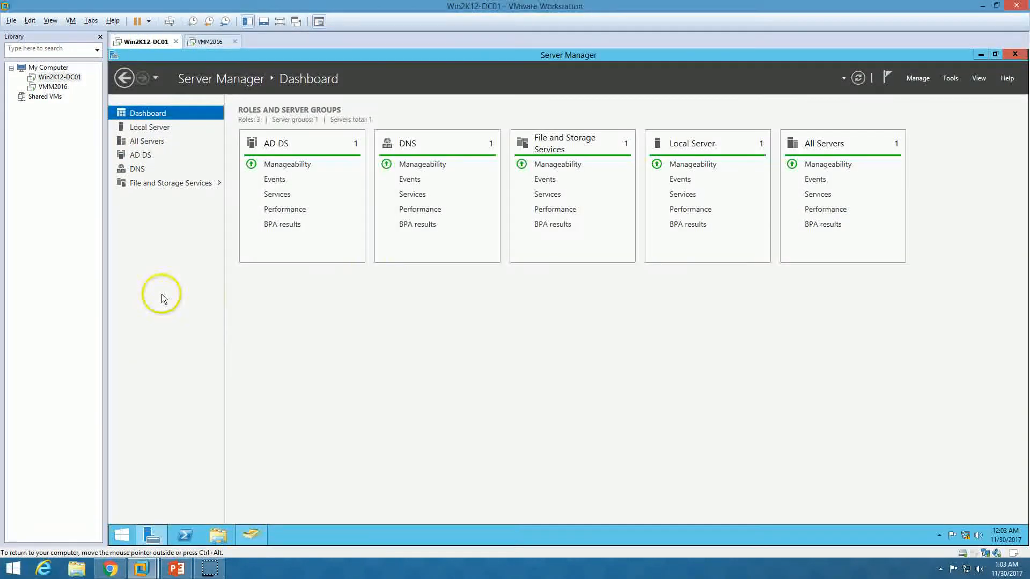
left_click(950, 79)
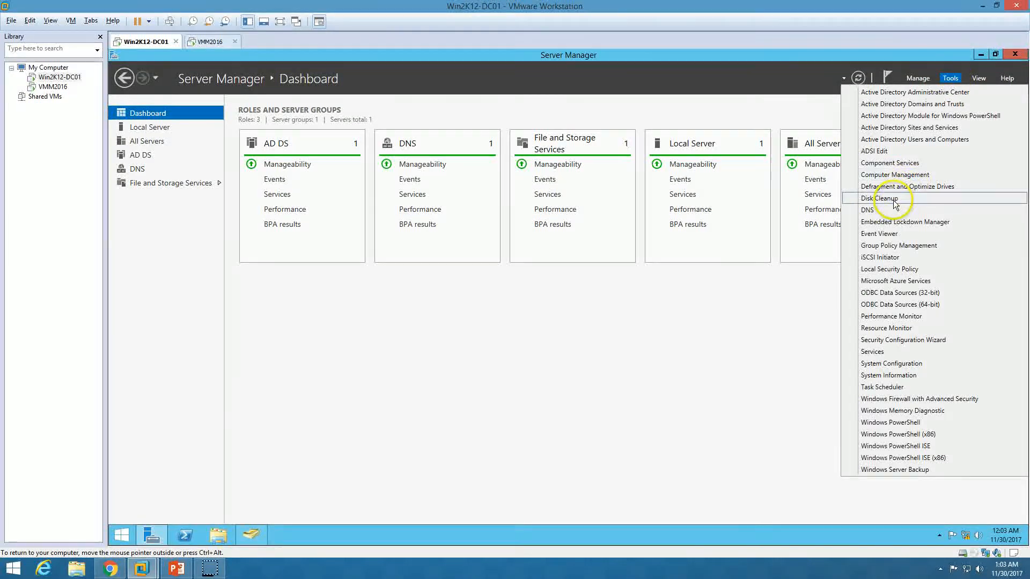
left_click(886, 153)
double_click(439, 89)
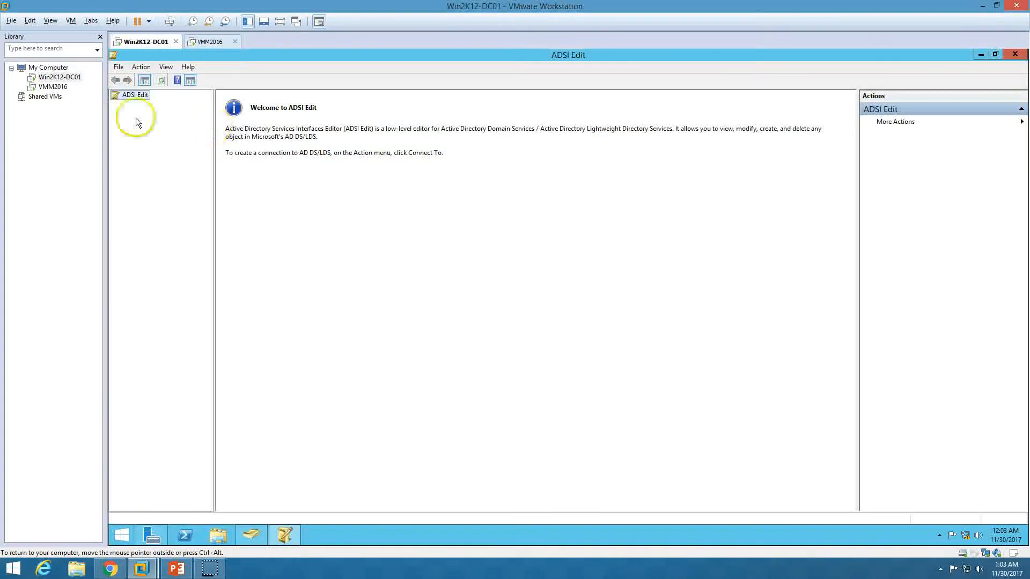
Connect ADSI Edit to the default naming context and expand DC=ORIGEN,DC=CO
right_click(133, 101)
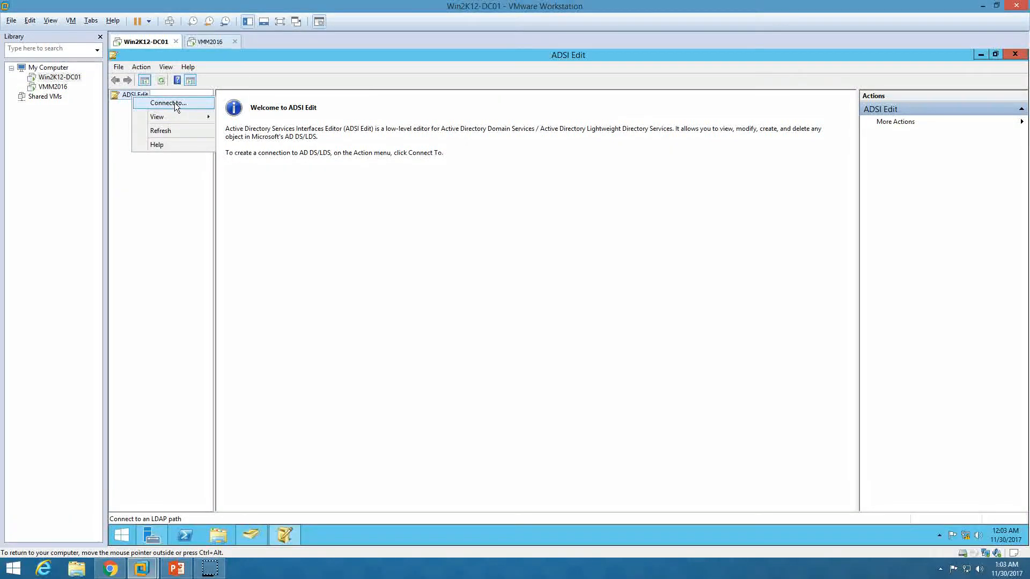
left_click(174, 102)
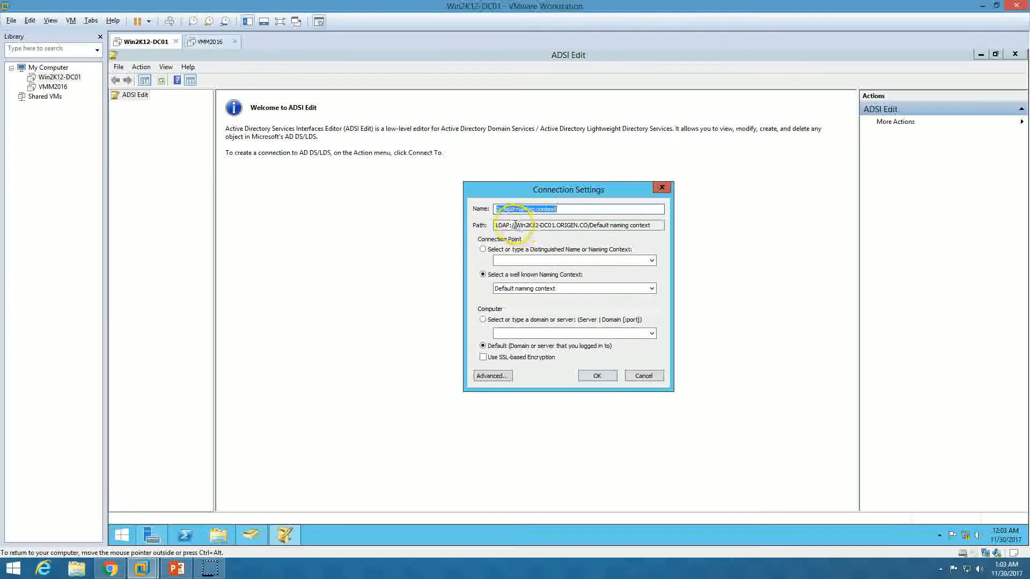
left_click_drag(495, 225, 656, 229)
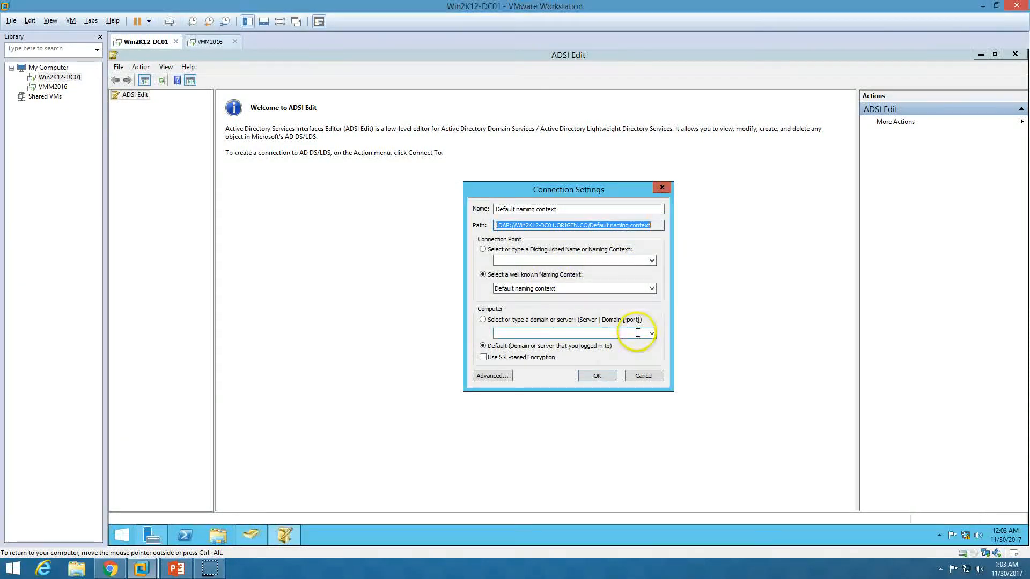
left_click(597, 375)
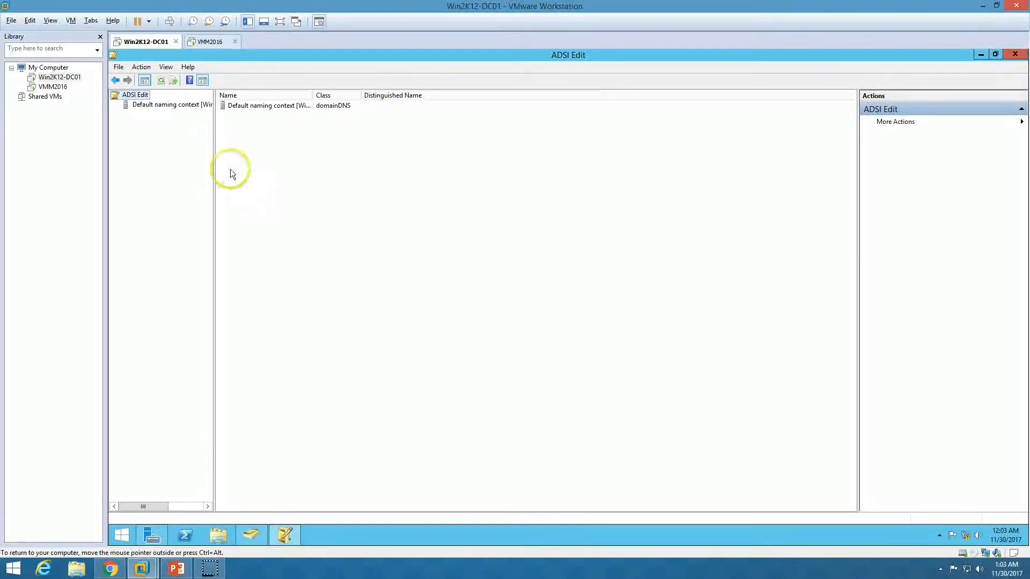
left_click(150, 105)
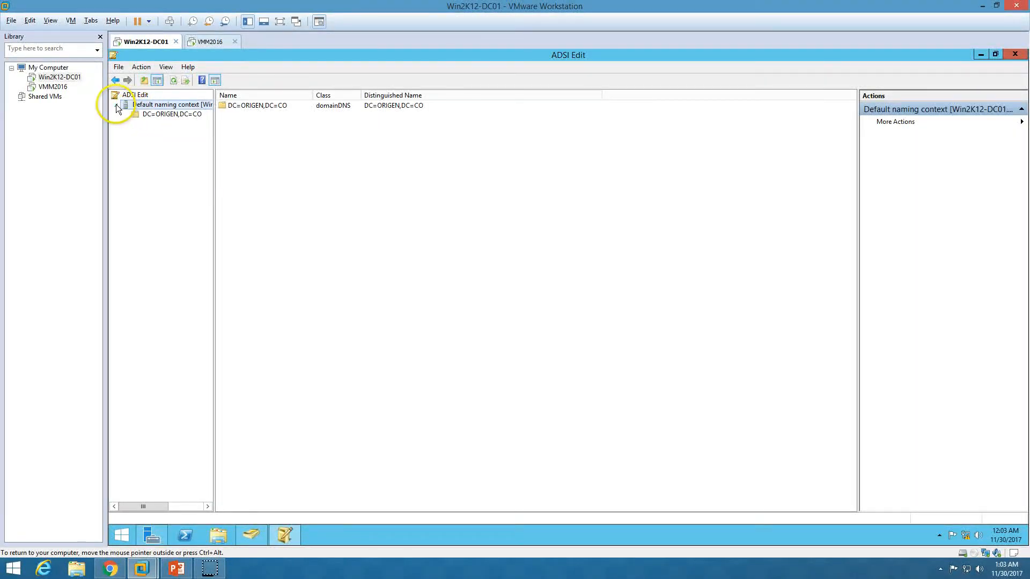
left_click(162, 117)
left_click(126, 114)
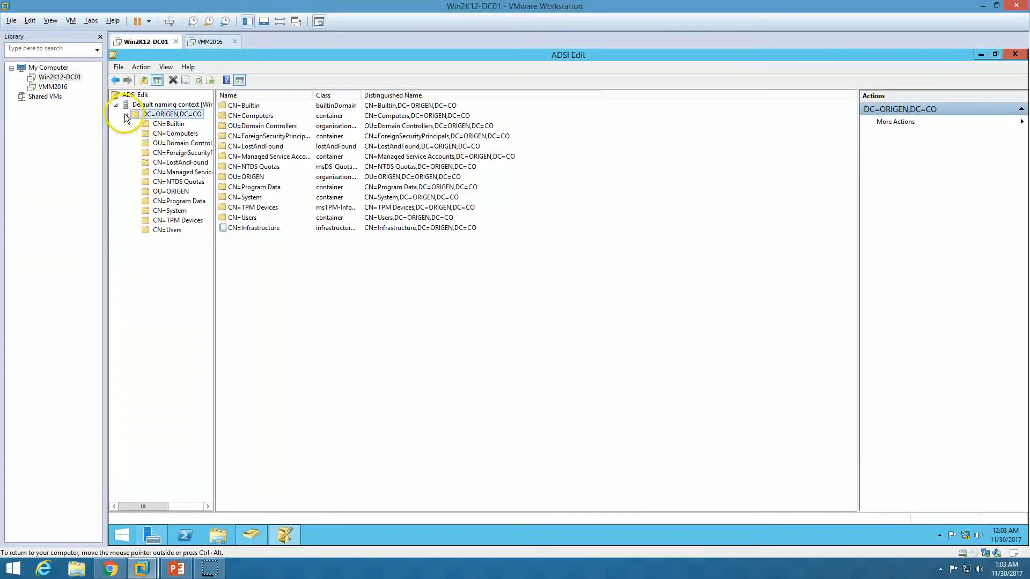
Create a new container object named VMM under DC=ORIGEN,DC=CO and select it
right_click(170, 117)
mouse_move(202, 124)
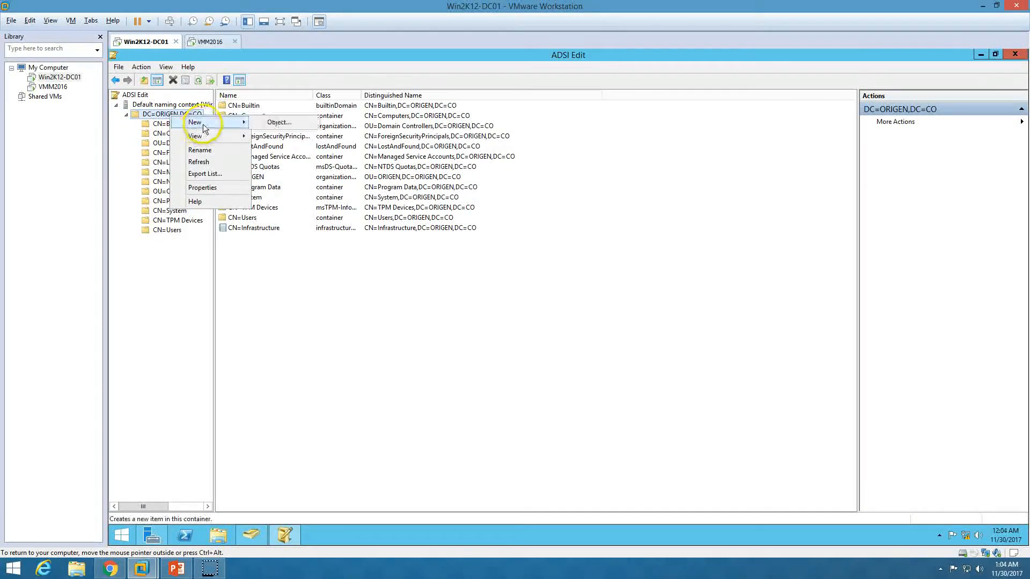
left_click(271, 122)
left_click(178, 141)
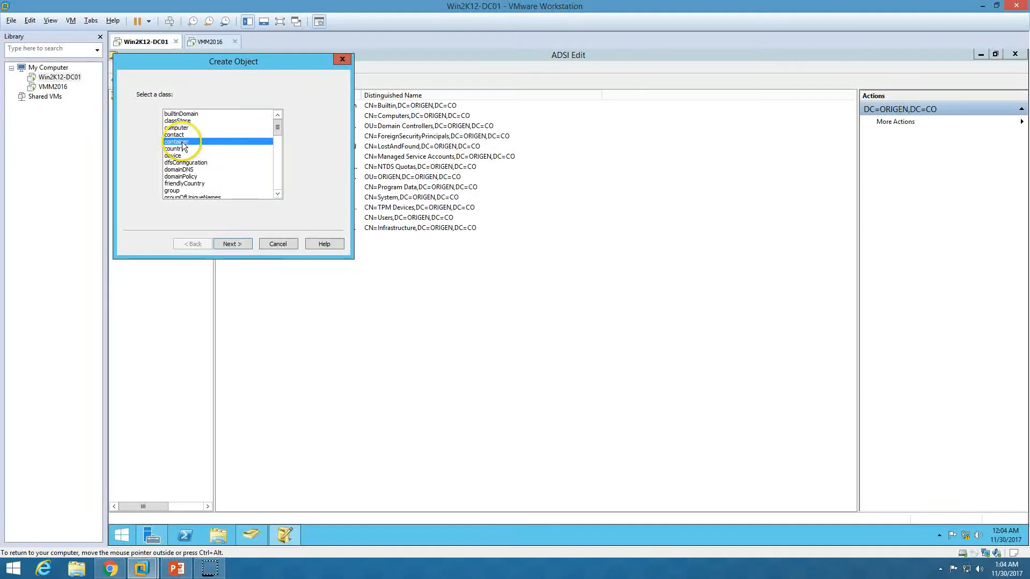
left_click(234, 244)
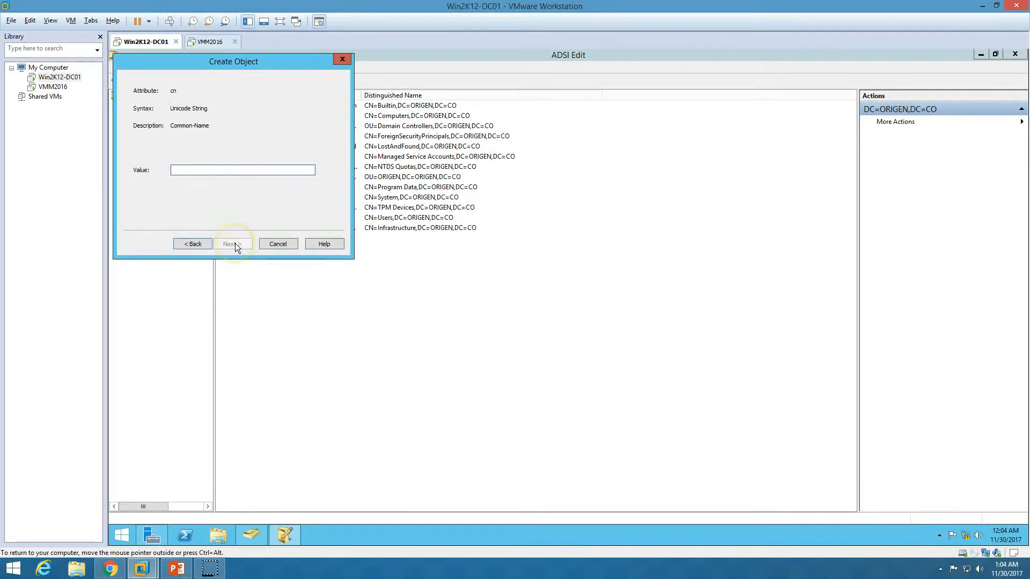
type("VMM")
left_click(231, 242)
left_click(233, 244)
left_click(164, 240)
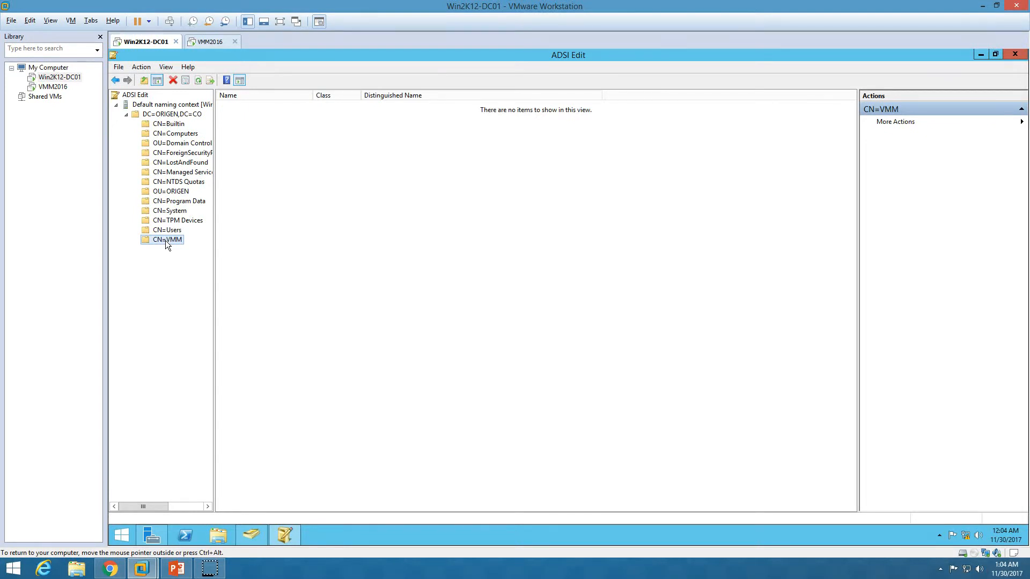
Add the VMM administrator account and the VMM2016 computer to CN=VMM's security list
right_click(165, 240)
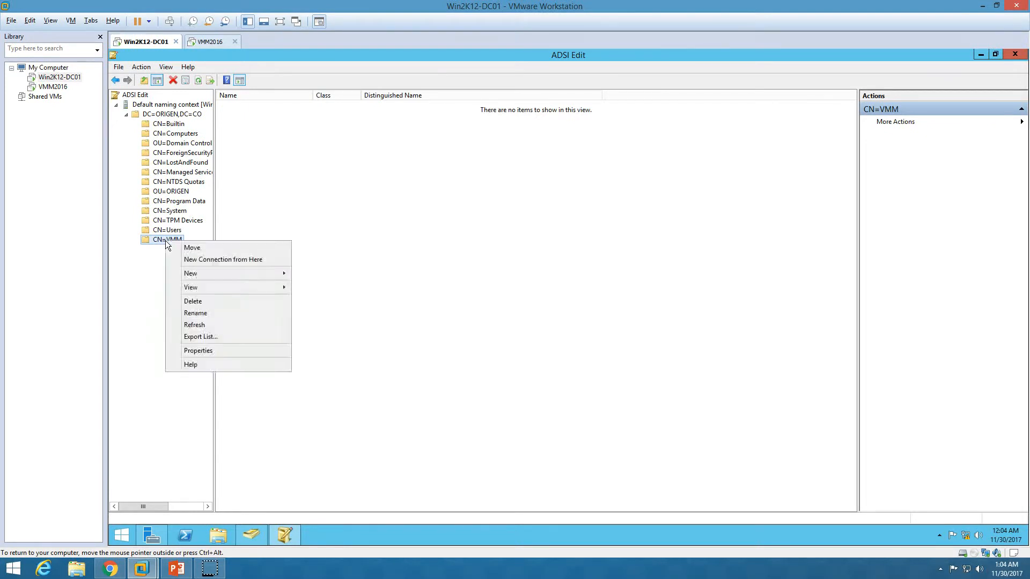
left_click(220, 351)
left_click(517, 189)
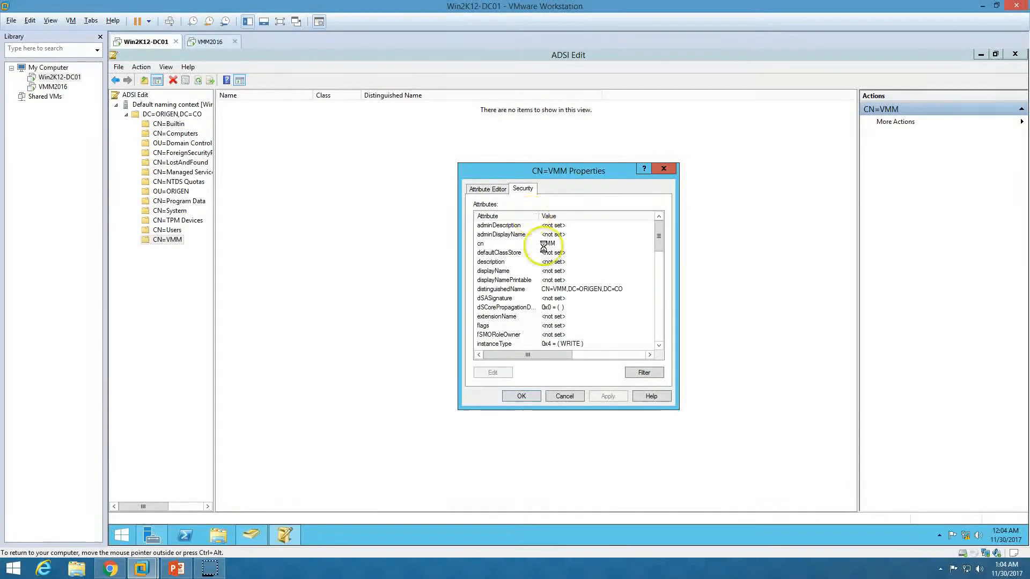
left_click(598, 272)
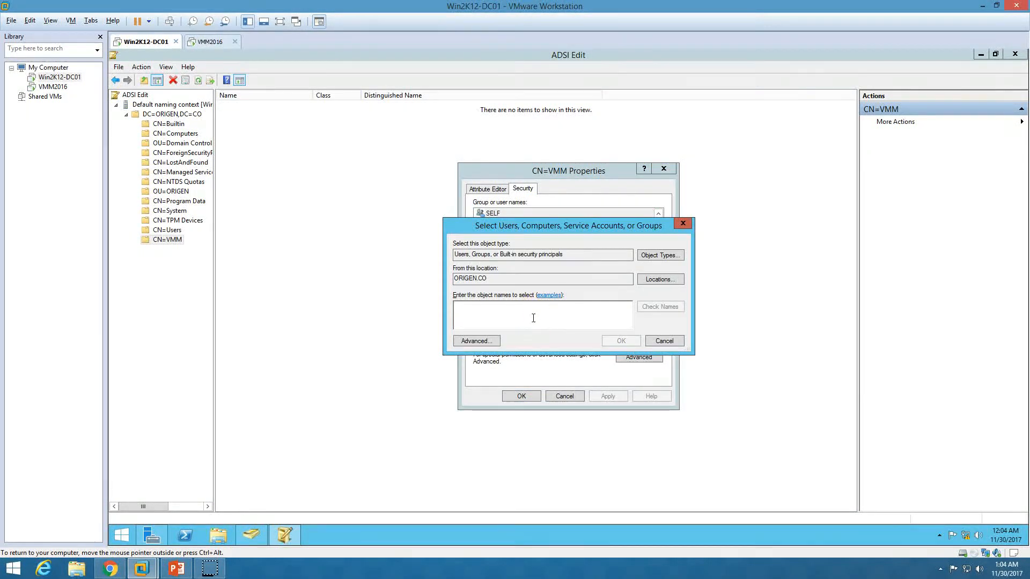
type("VMMADMI")
key("Return")
left_click(598, 272)
left_click(660, 255)
left_click(448, 280)
left_click(630, 350)
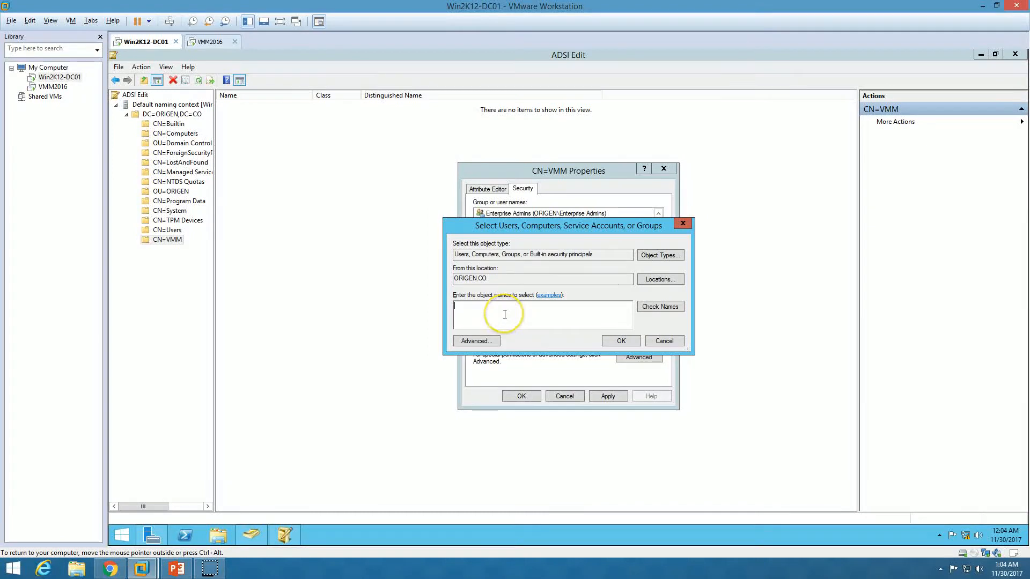
type("vmm2016")
key("Return")
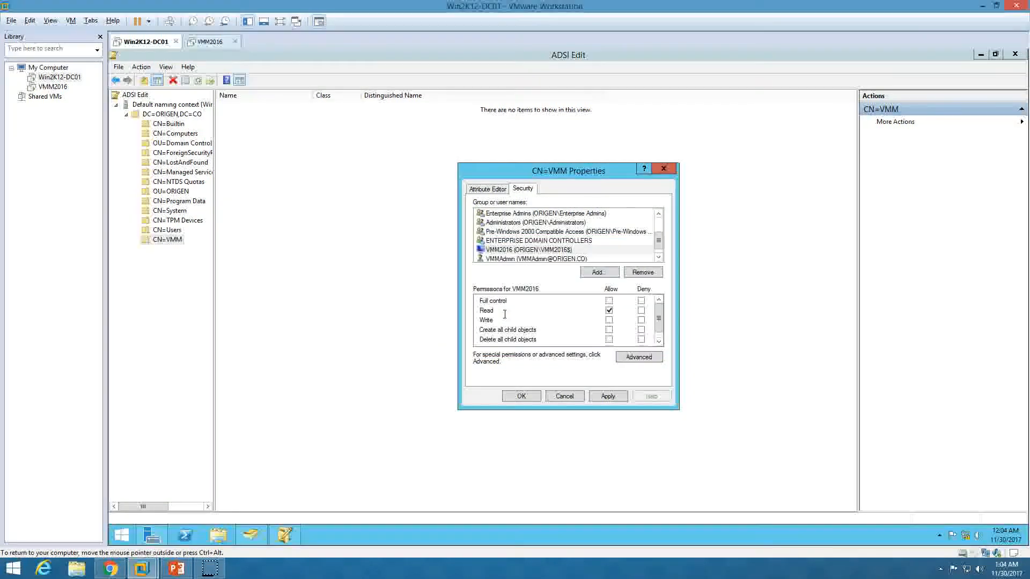
Grant Full control Allow to both VMM2016 and the administrator account, and apply
left_click(544, 259)
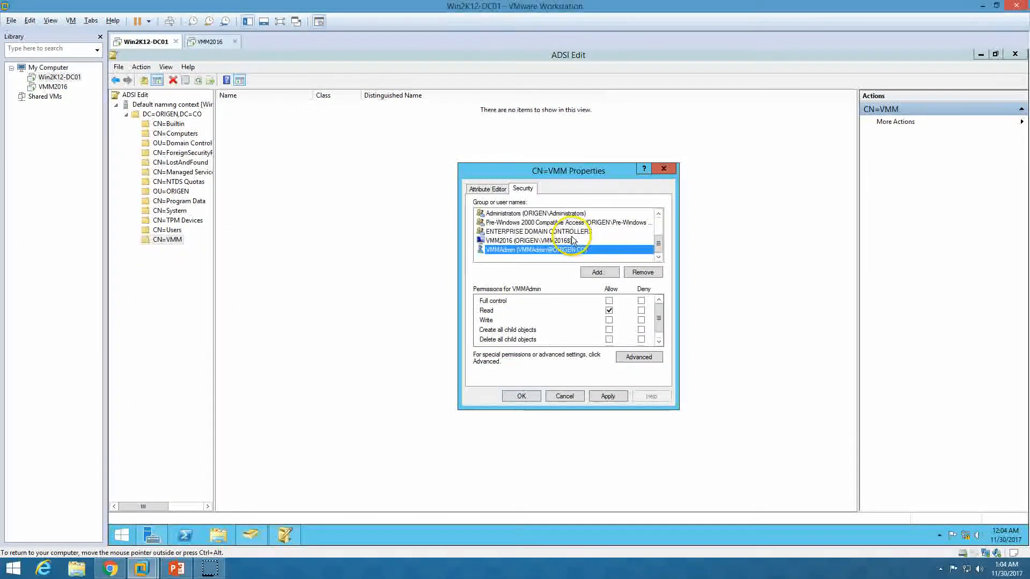
left_click(558, 242)
left_click(609, 302)
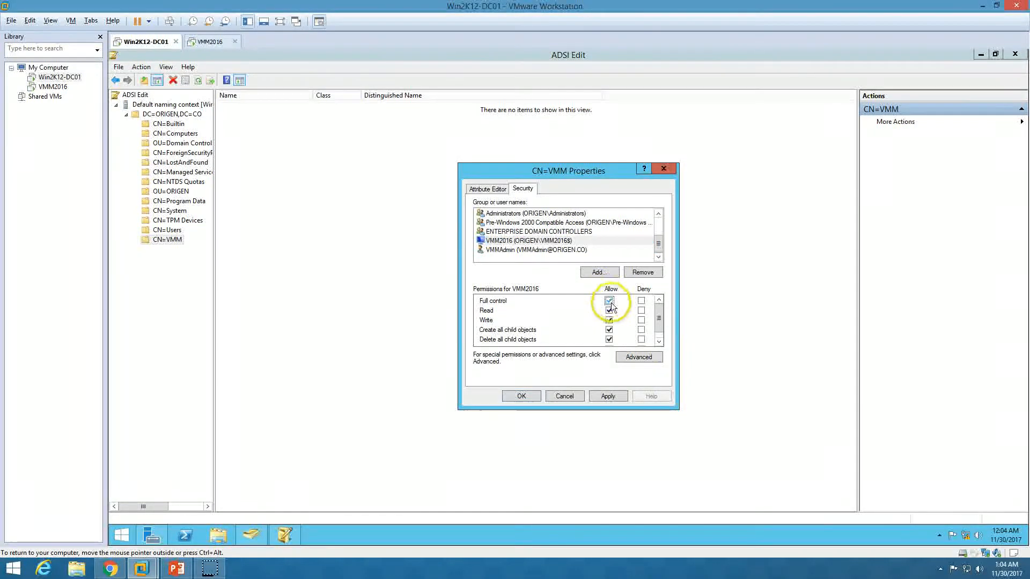
left_click(607, 397)
left_click(574, 250)
left_click(609, 310)
left_click(608, 301)
left_click(608, 396)
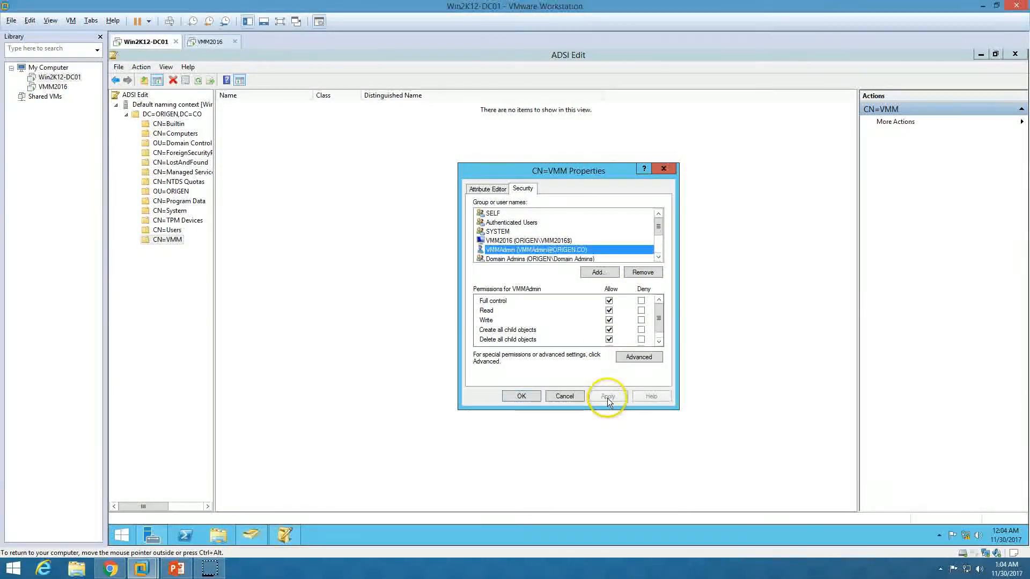
left_click(639, 357)
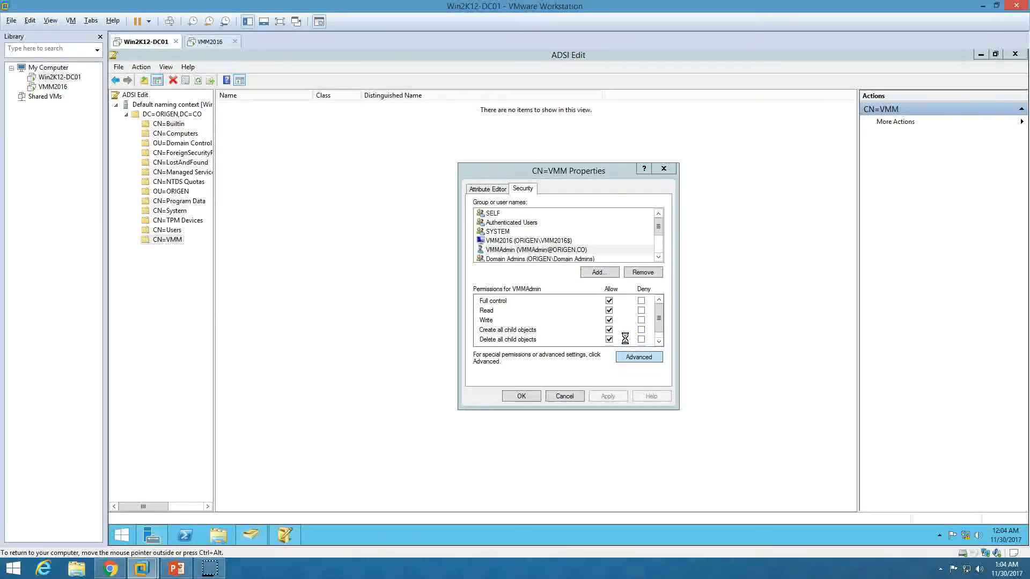
Set the VMM2016 permission entry to apply to this object and all descendant objects
left_click(458, 271)
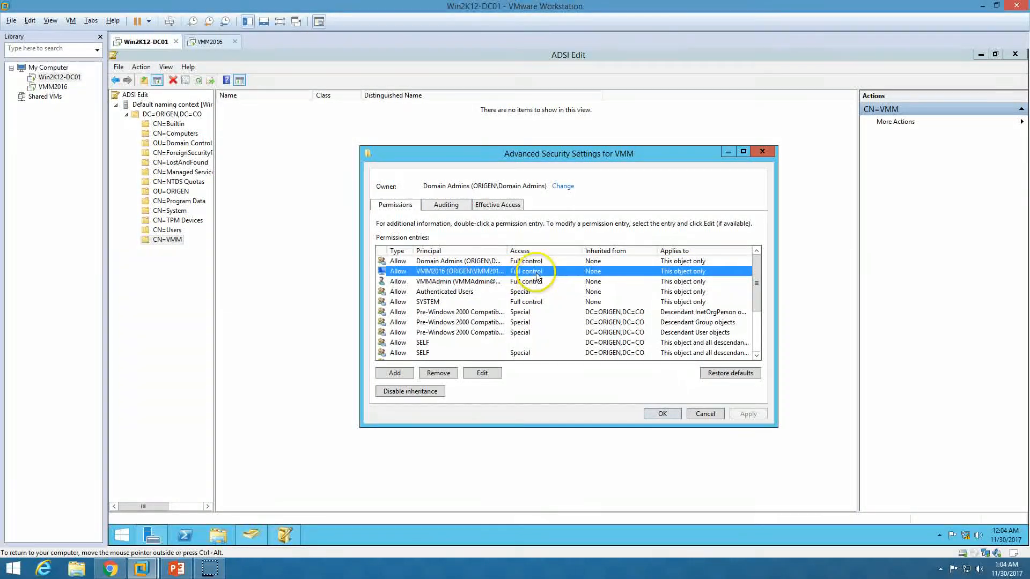
left_click(563, 281)
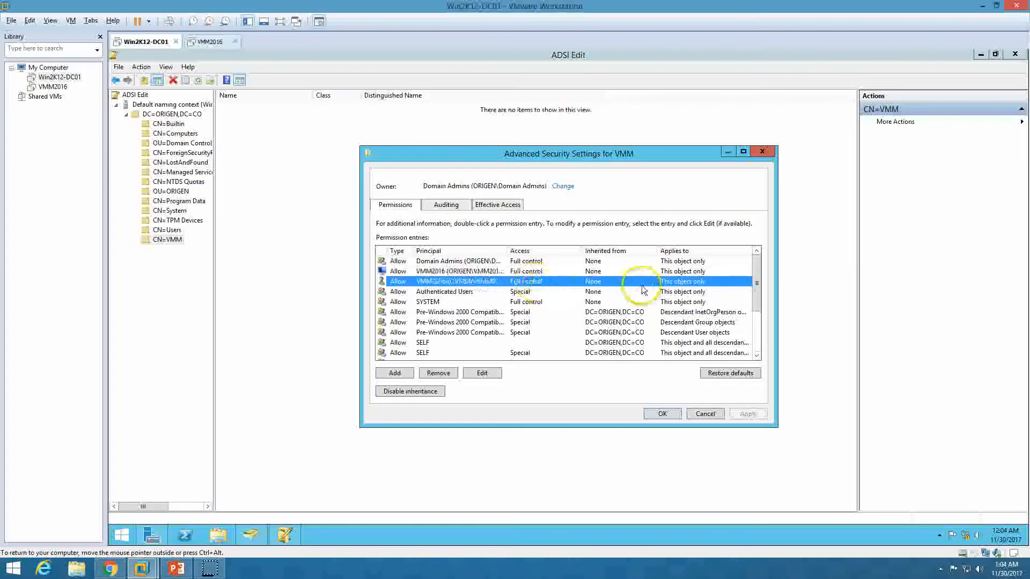
left_click(689, 272)
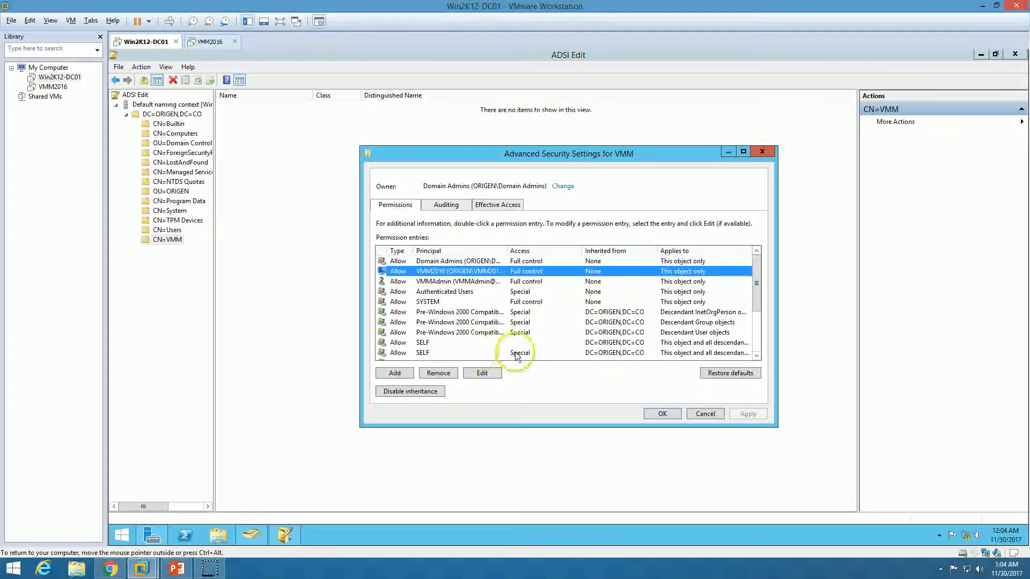
double_click(461, 270)
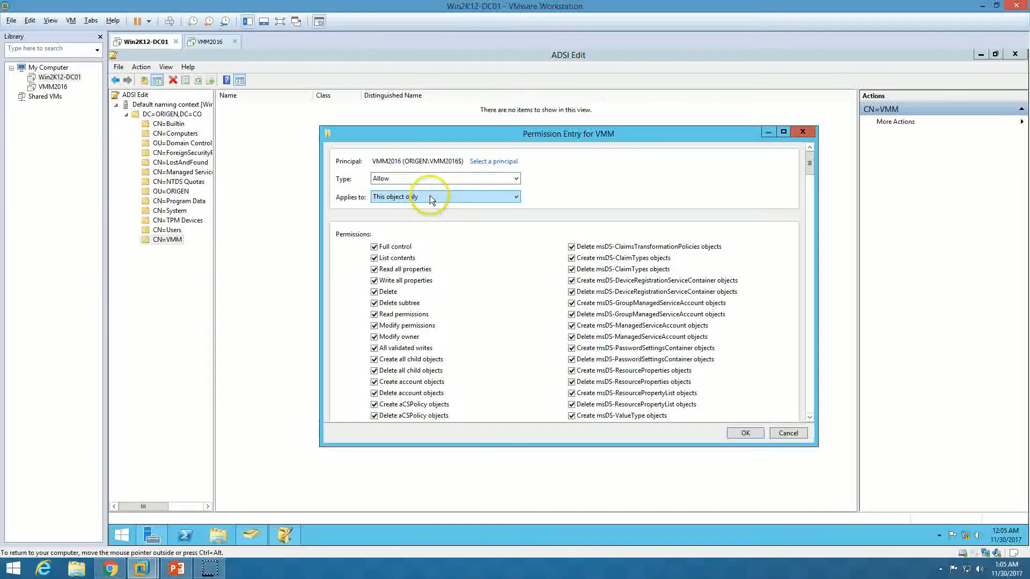
left_click(429, 197)
left_click(444, 215)
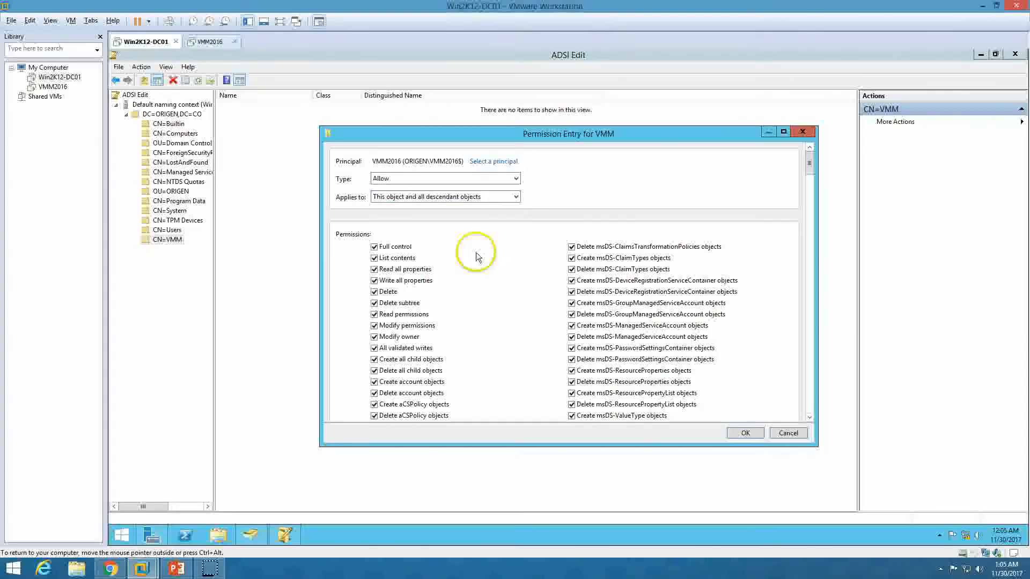
left_click(746, 434)
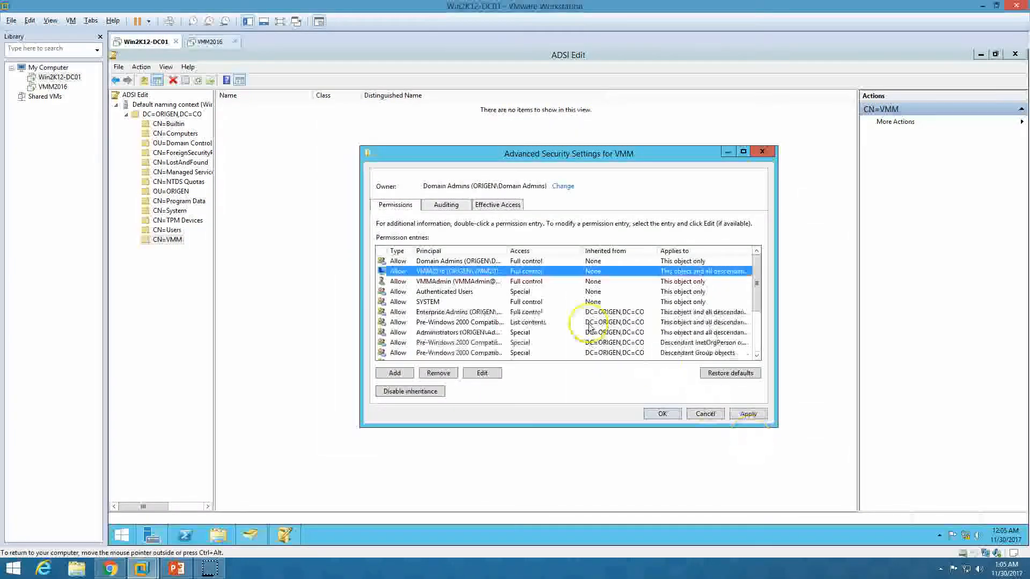
Set the administrator entry to this object and all descendants, apply, and close the dialogs
left_click(478, 283)
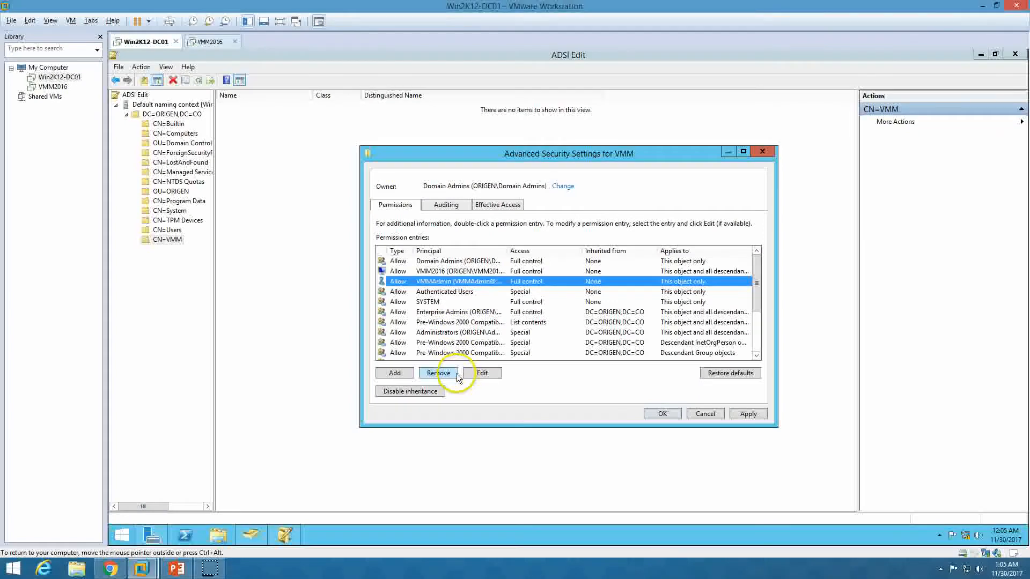
double_click(446, 282)
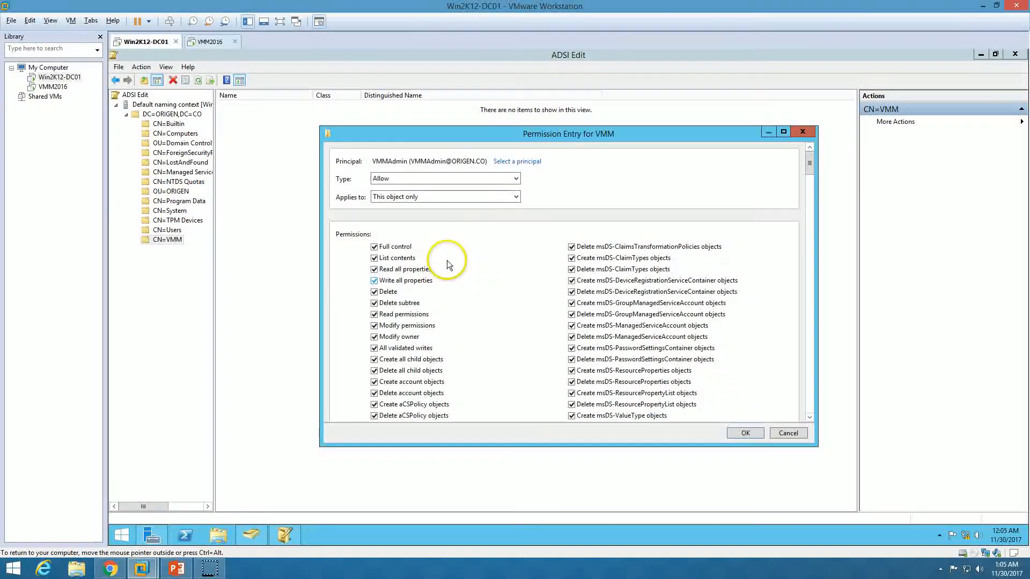
left_click(417, 197)
left_click(408, 216)
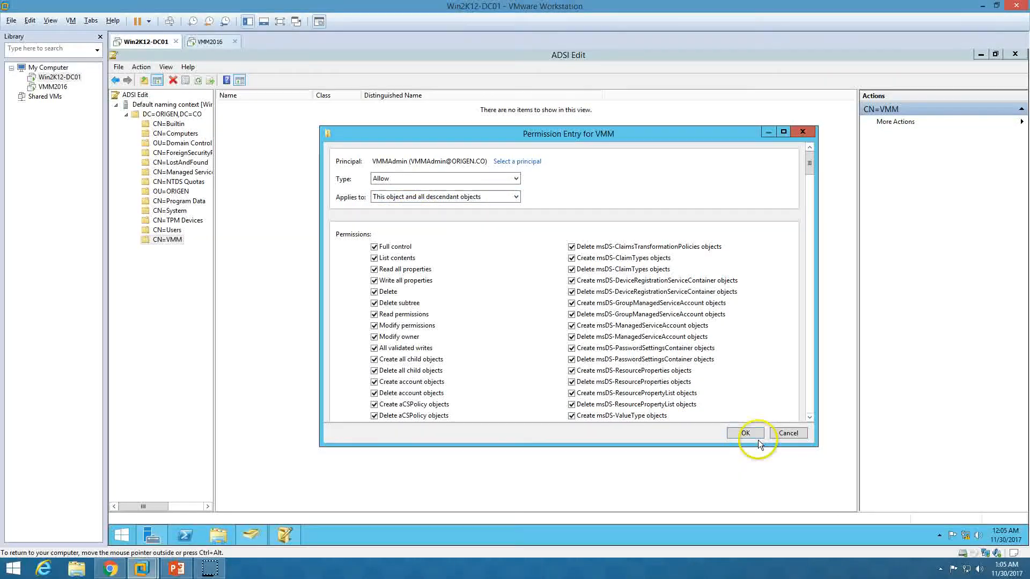
left_click(743, 435)
left_click(745, 415)
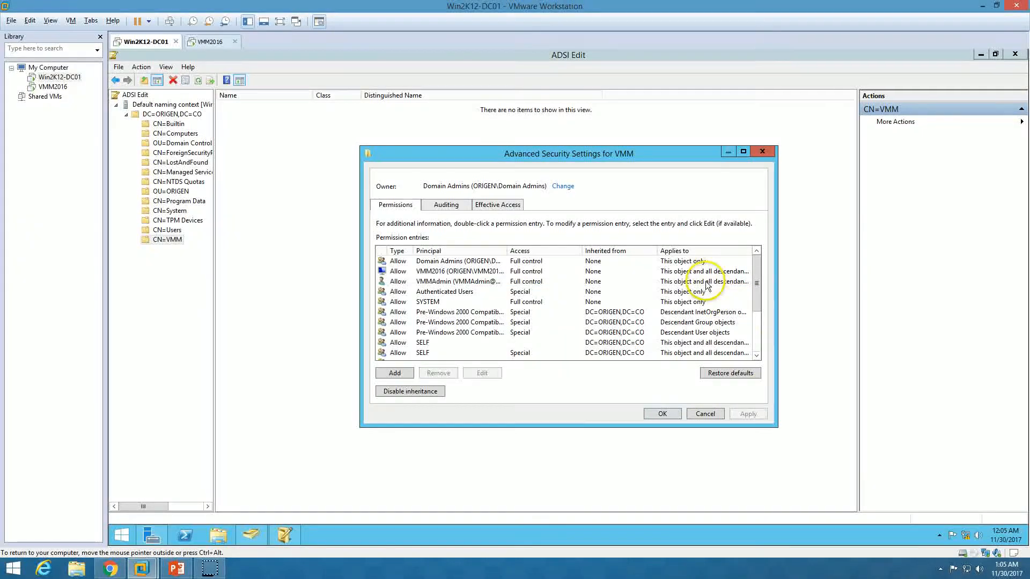
left_click(685, 272)
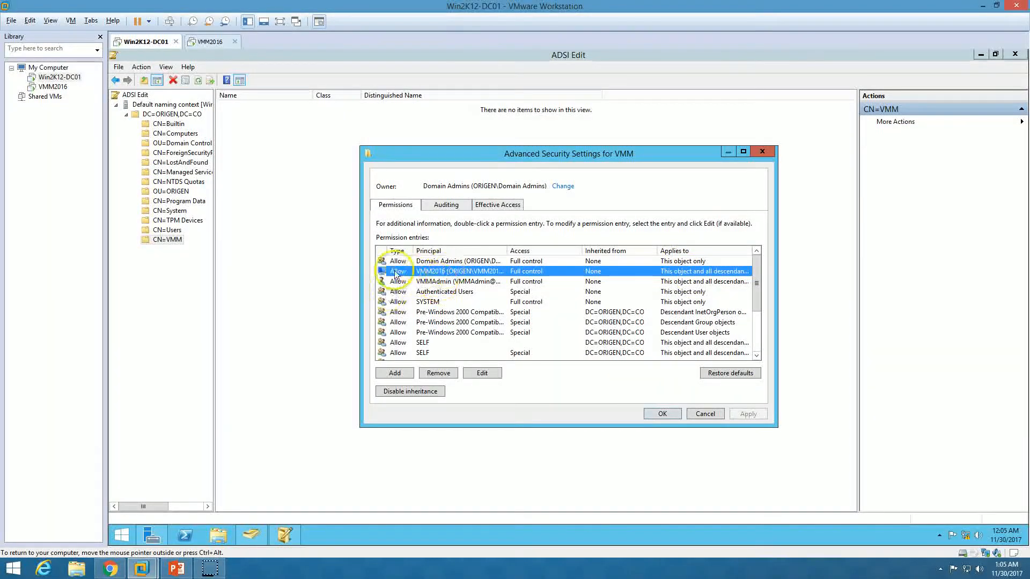
left_click(663, 415)
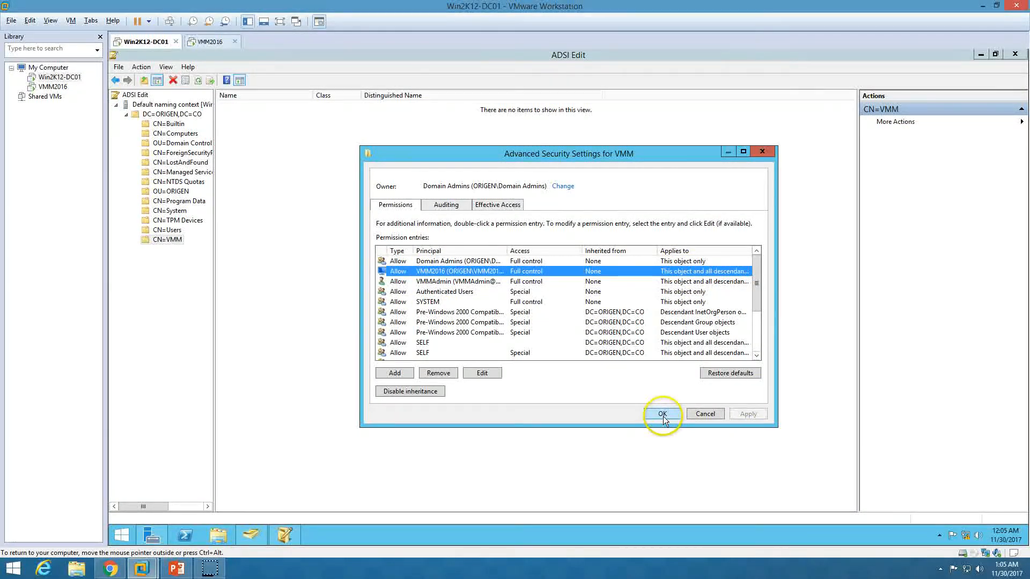
left_click(526, 395)
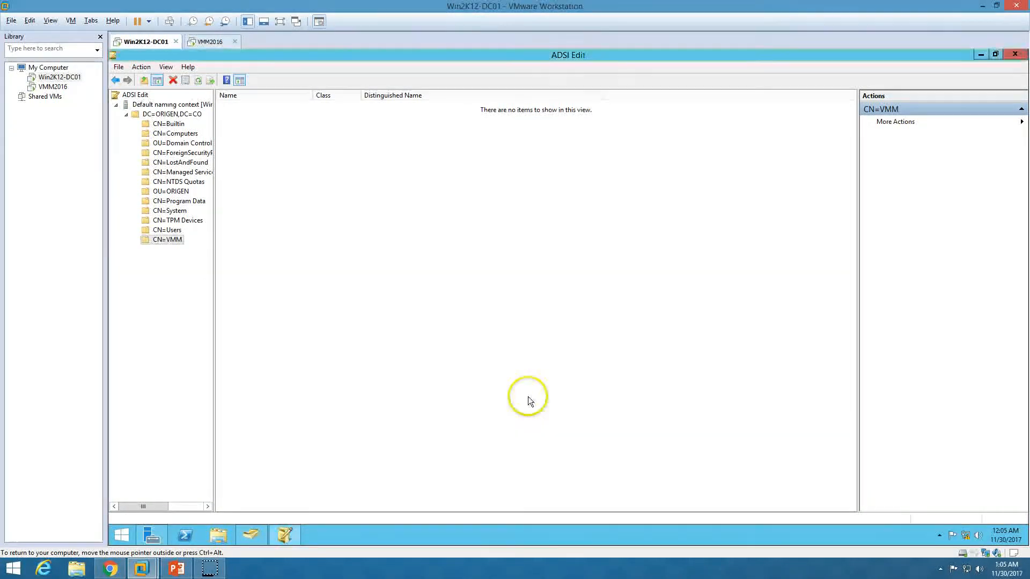
Close the finished ADK welcome window on VMM2016 and open that machine's settings
left_click(212, 40)
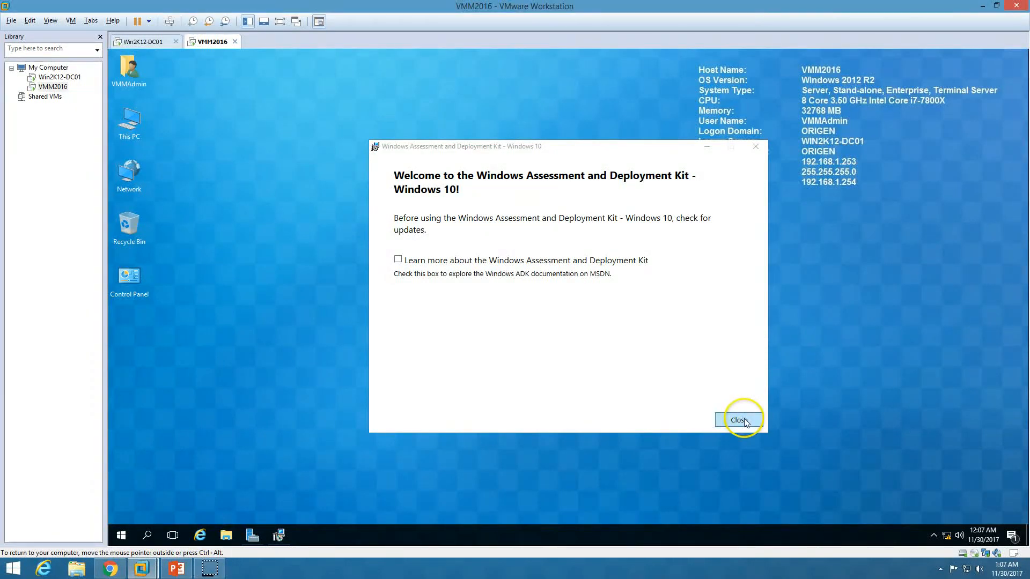
left_click(739, 420)
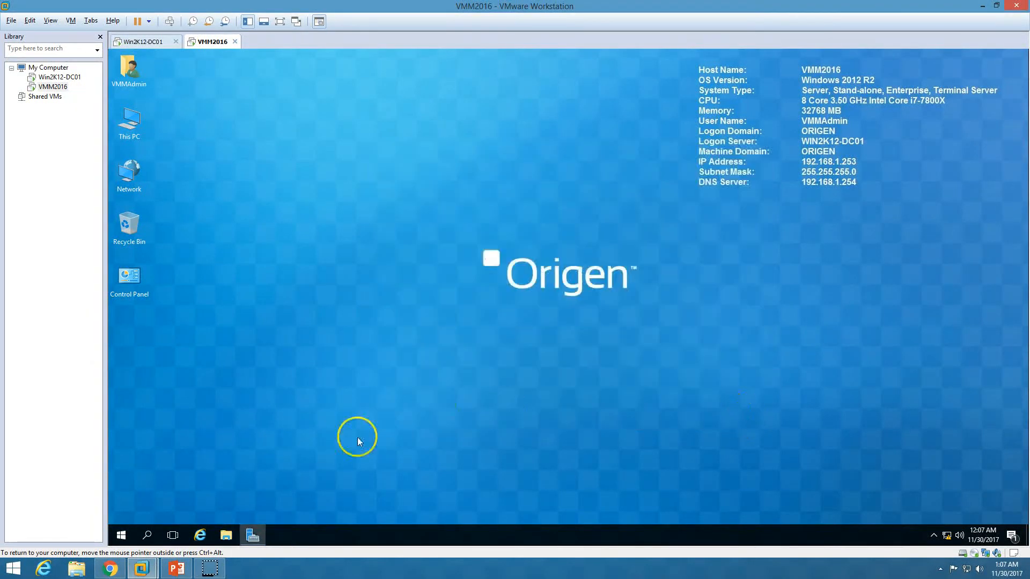
left_click(176, 568)
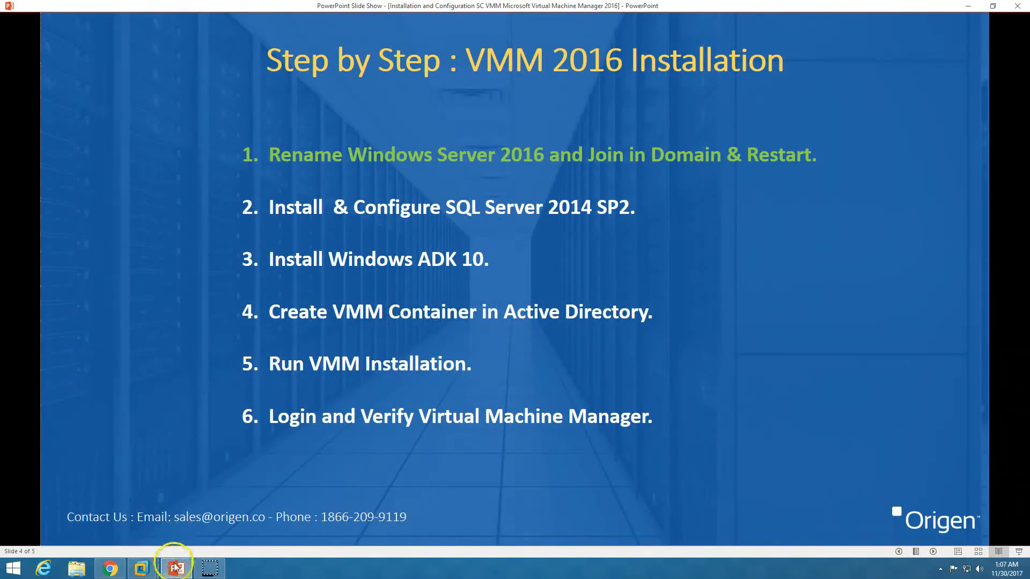
left_click(142, 568)
left_click(211, 42)
left_click(270, 188)
Mount the System Center 2016 Virtual Machine Manager ISO in the VM's CD/DVD drive
left_click(441, 192)
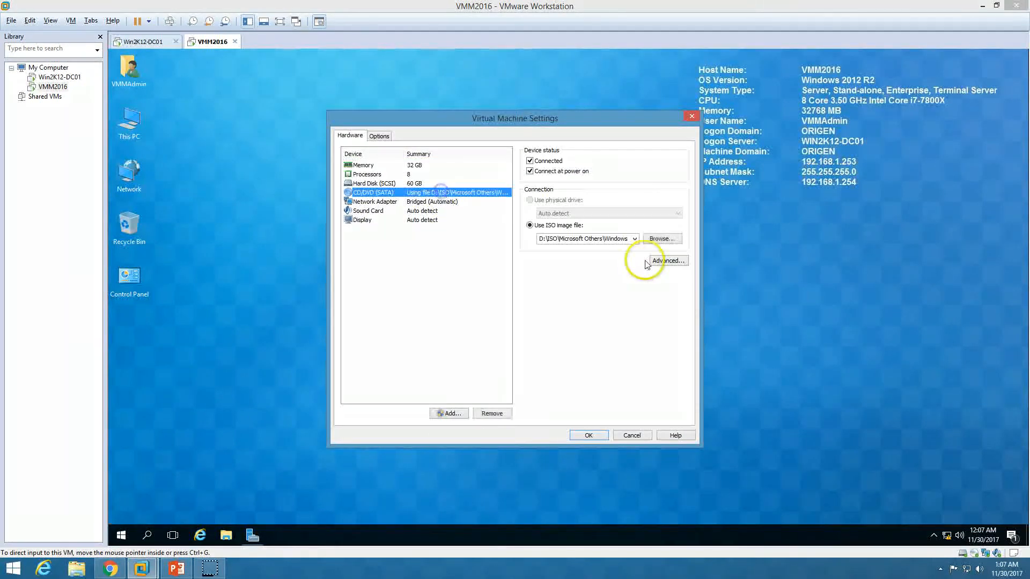
left_click(660, 235)
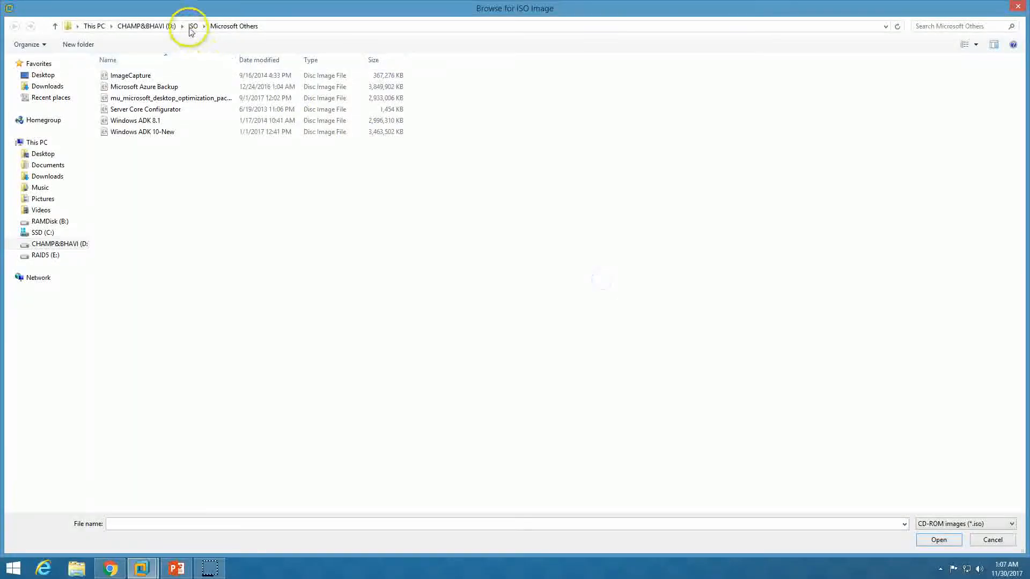
left_click(191, 27)
double_click(140, 110)
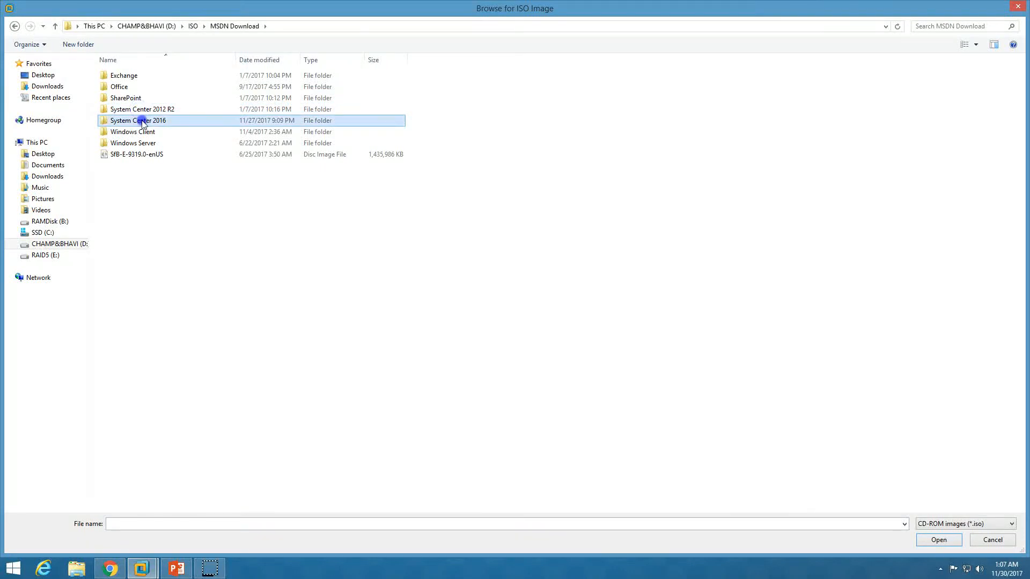
double_click(139, 120)
left_click(209, 155)
left_click(218, 144)
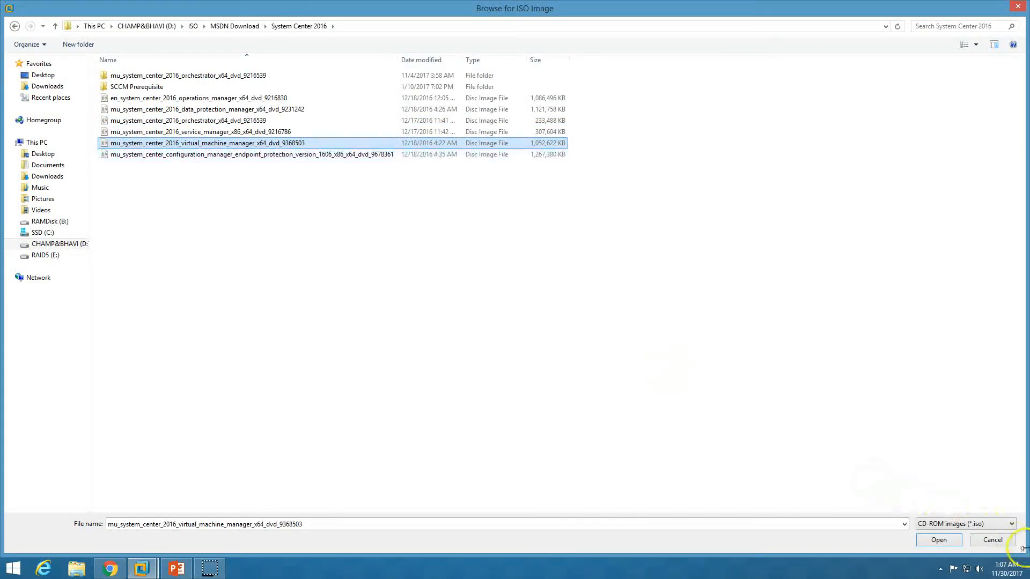
left_click(938, 540)
left_click(592, 432)
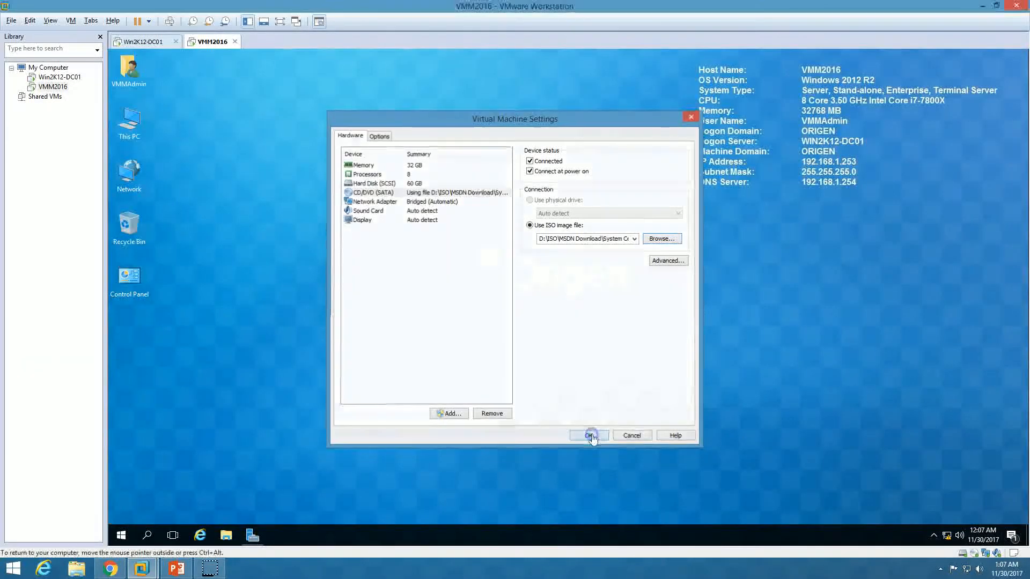
Run SC2016_SCVMM from the DVD drive and accept its license agreement
double_click(123, 124)
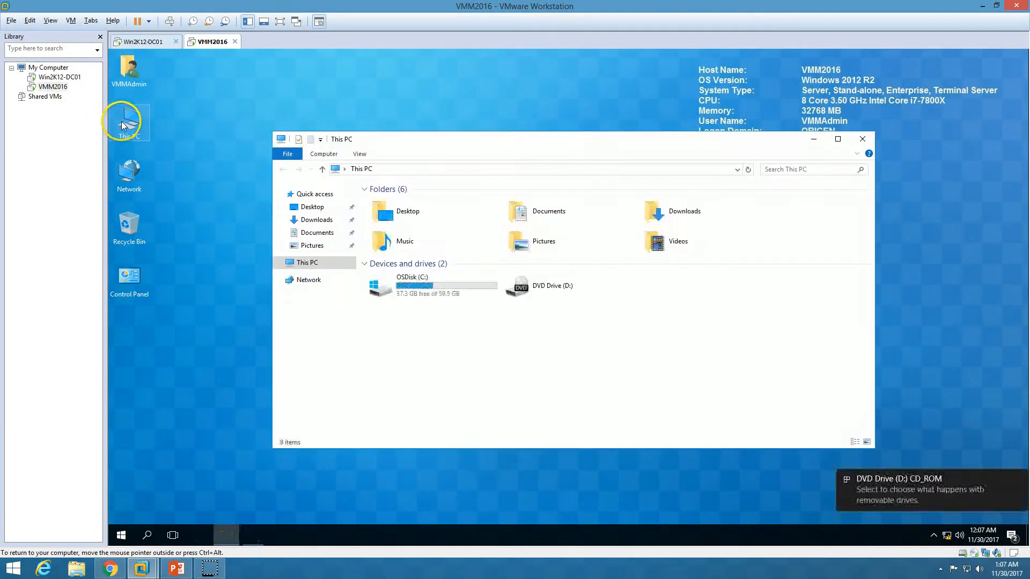
double_click(557, 290)
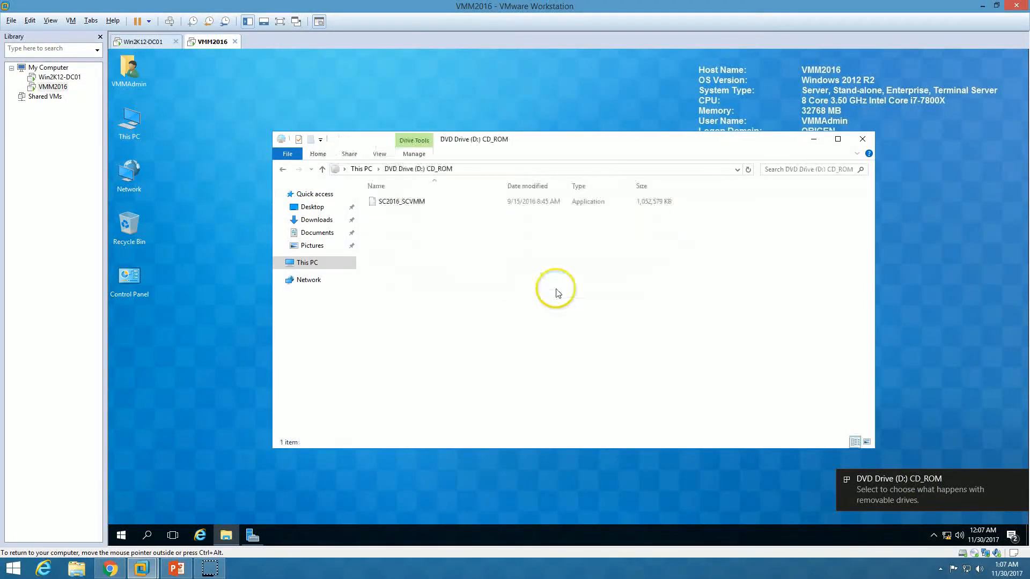
double_click(406, 204)
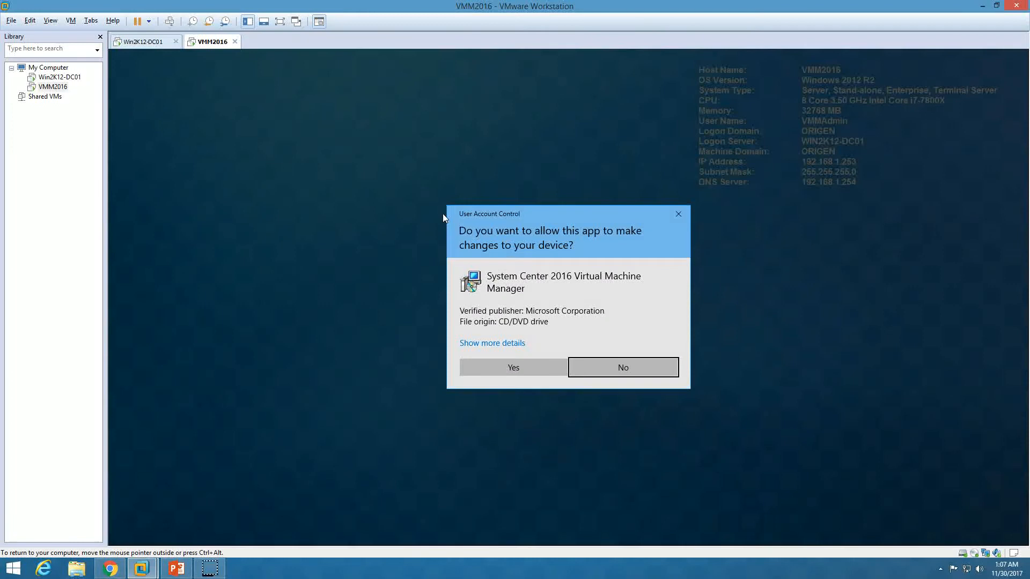
left_click(537, 368)
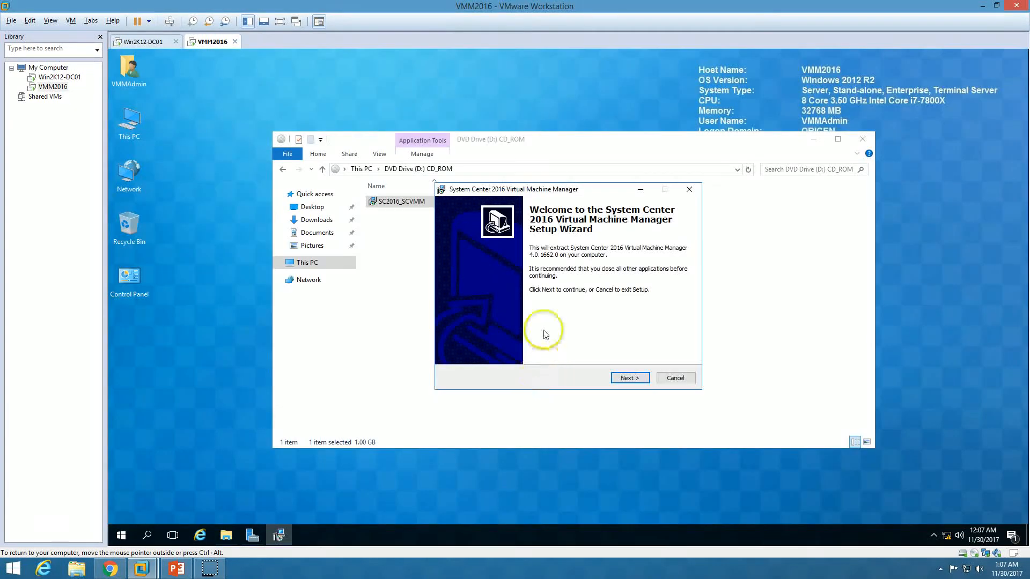
left_click(630, 377)
left_click(483, 345)
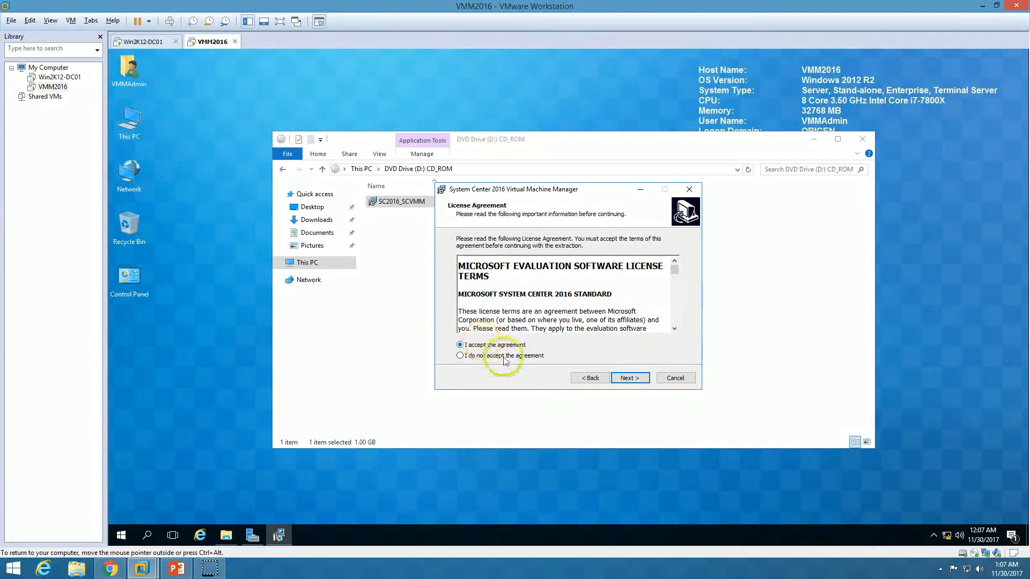
left_click(639, 379)
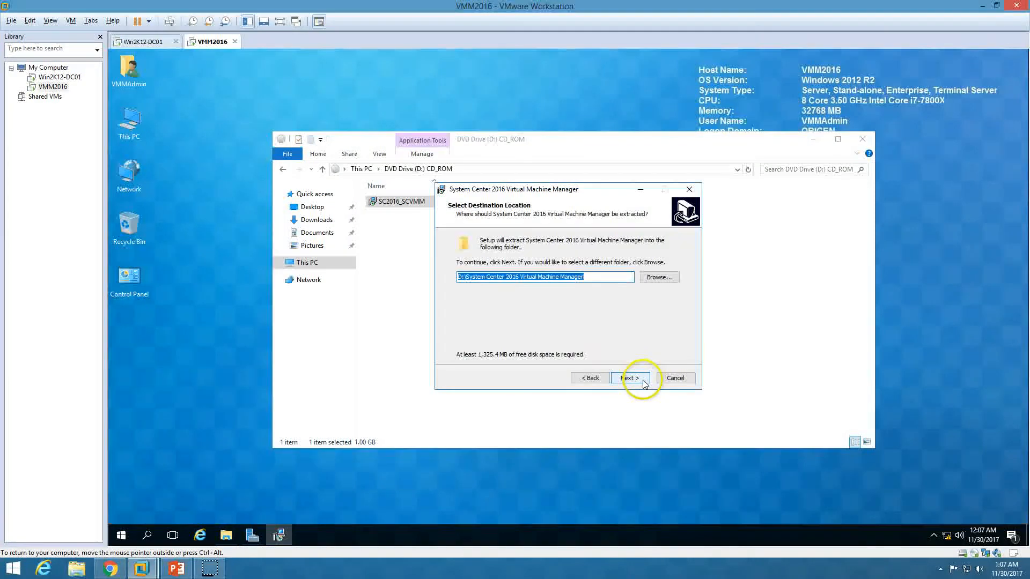
Set the extraction destination to C:\SCVMM and start extracting the setup files
left_click(460, 277)
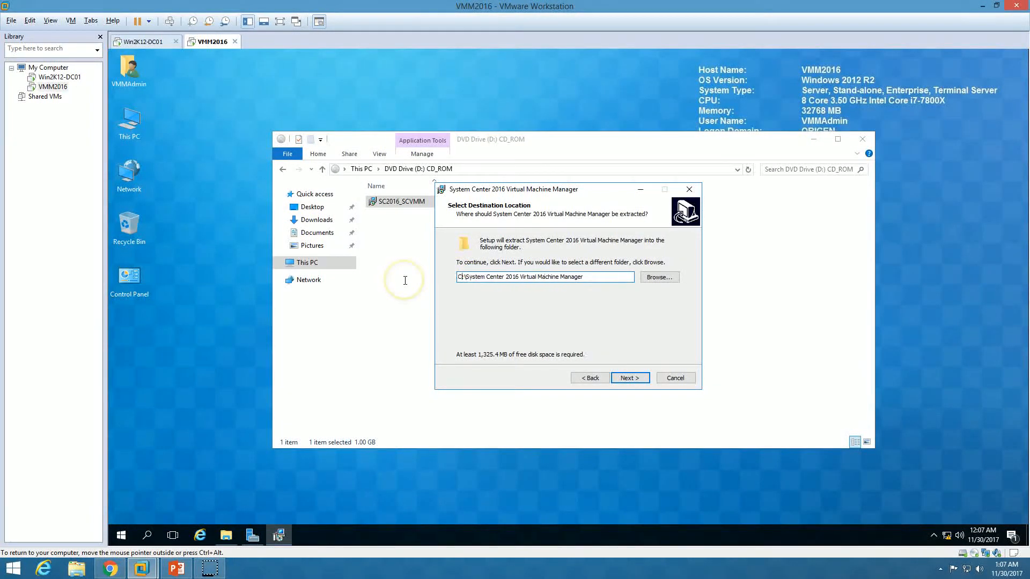
left_click_drag(465, 277, 691, 276)
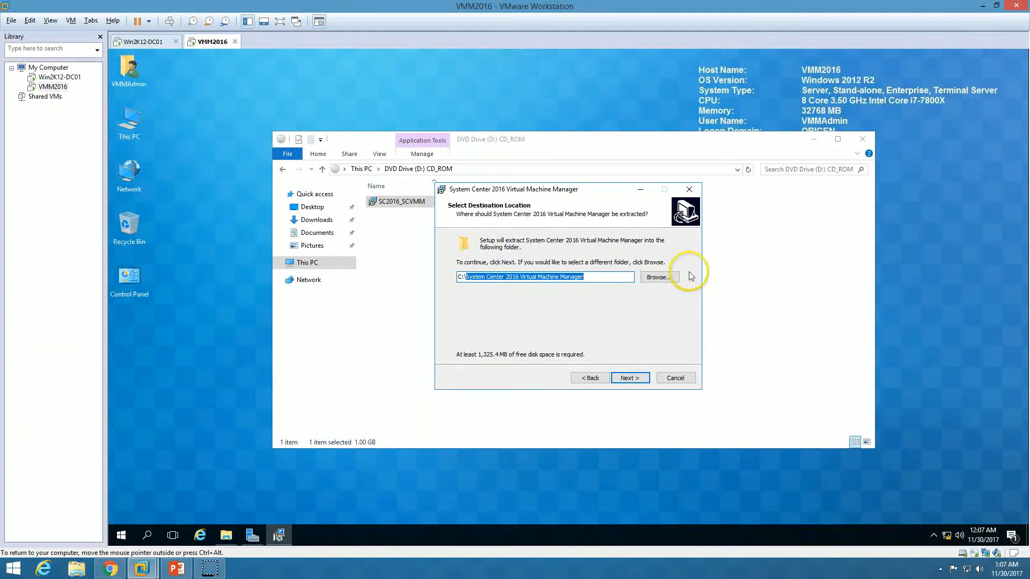
type("sc")
key("BackSpace")
key("BackSpace")
type("SCVMM")
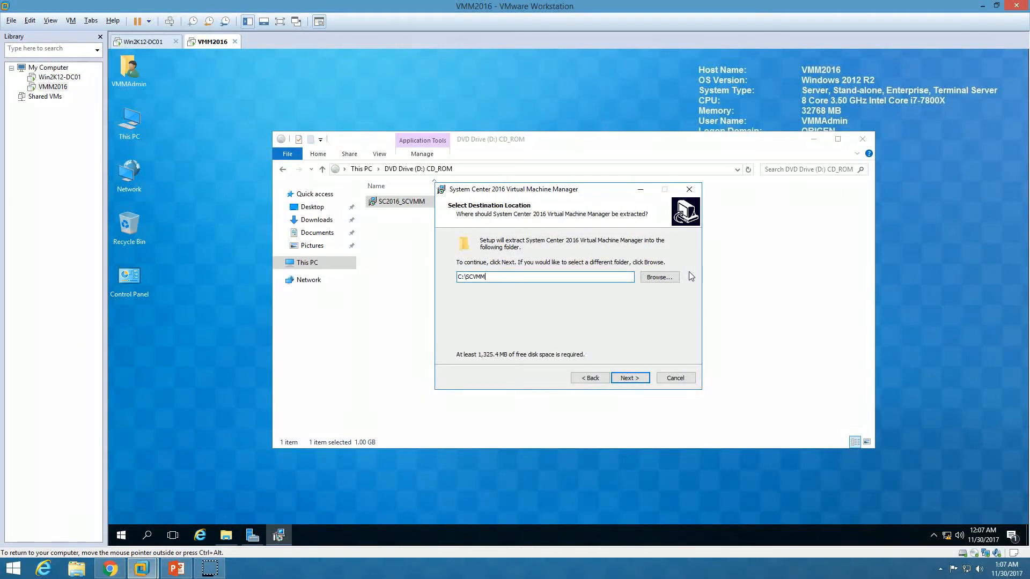
left_click(629, 378)
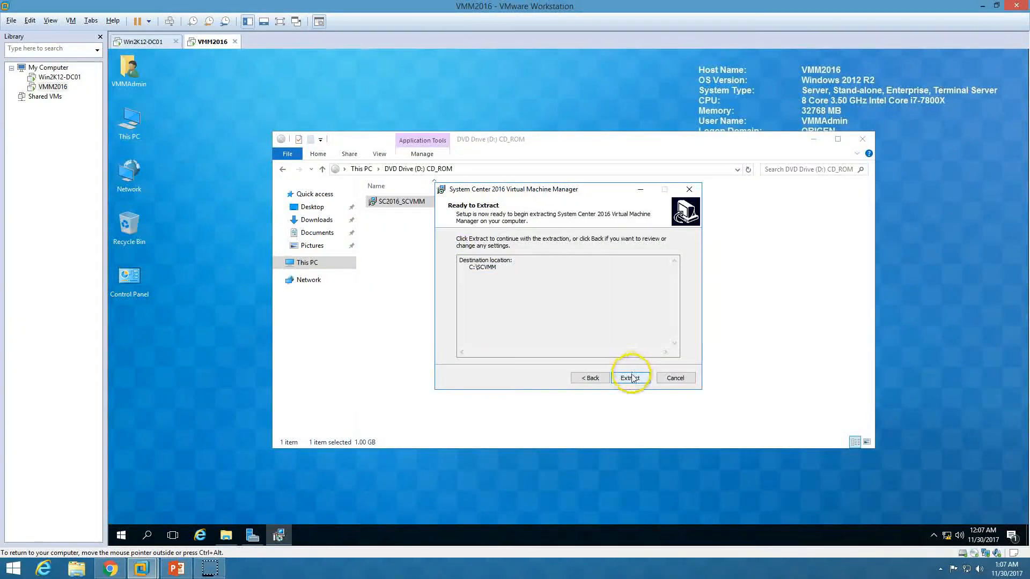
left_click(630, 378)
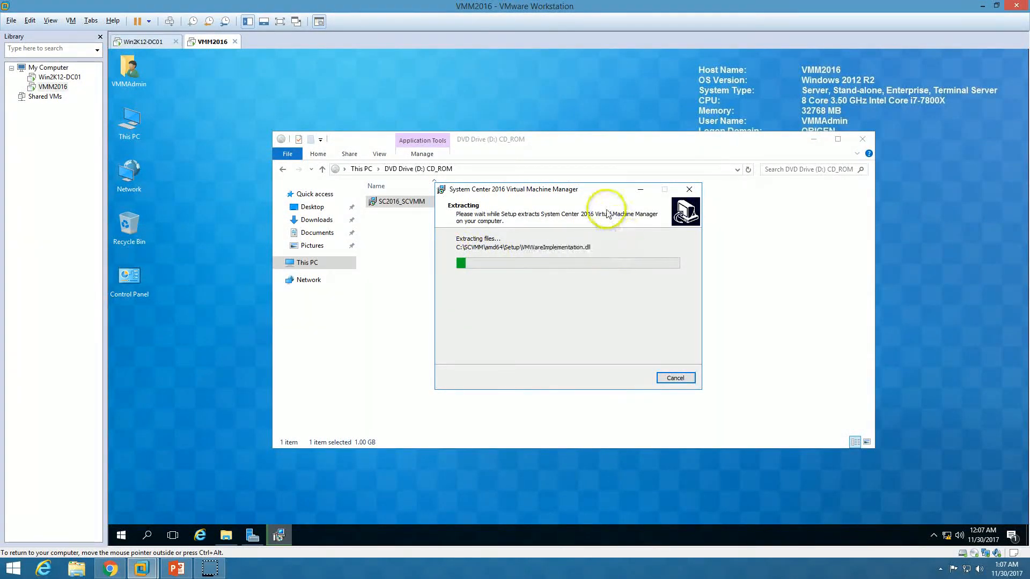
left_click_drag(601, 195, 912, 225)
left_click(307, 263)
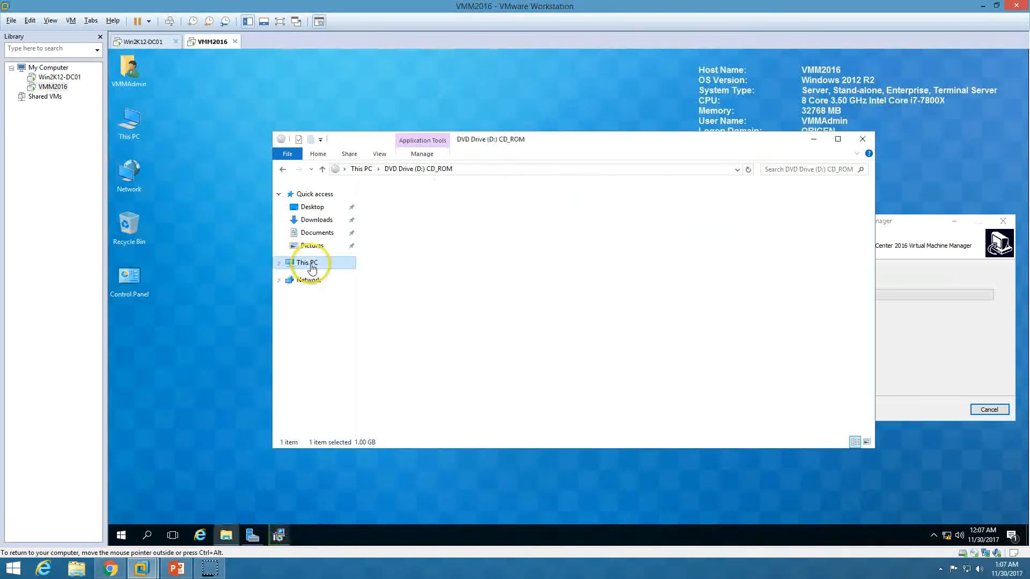
Open C:\SCVMM in Explorer and finish the extraction wizard once it completes
left_click_drag(606, 142, 445, 115)
double_click(276, 260)
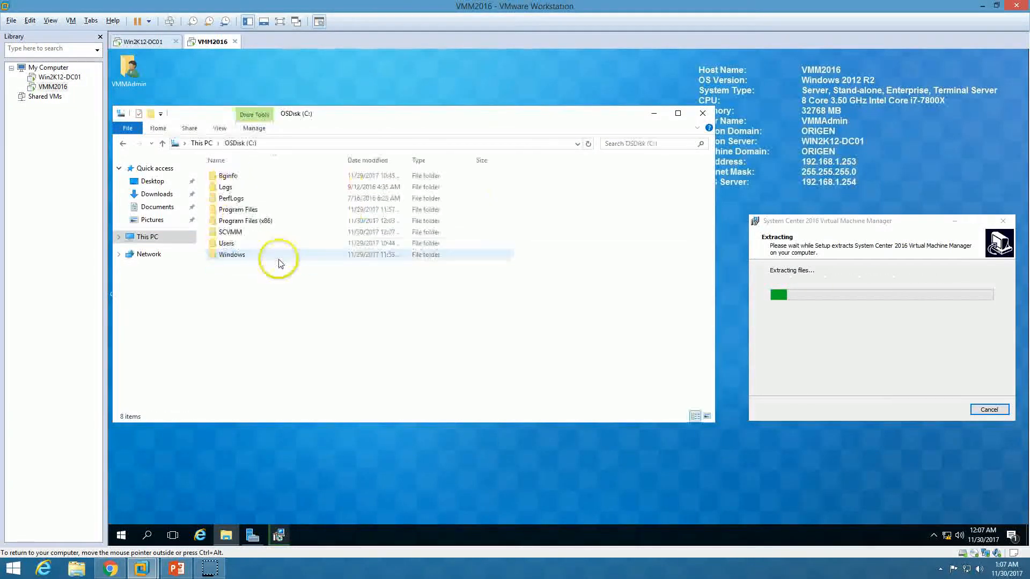
double_click(242, 232)
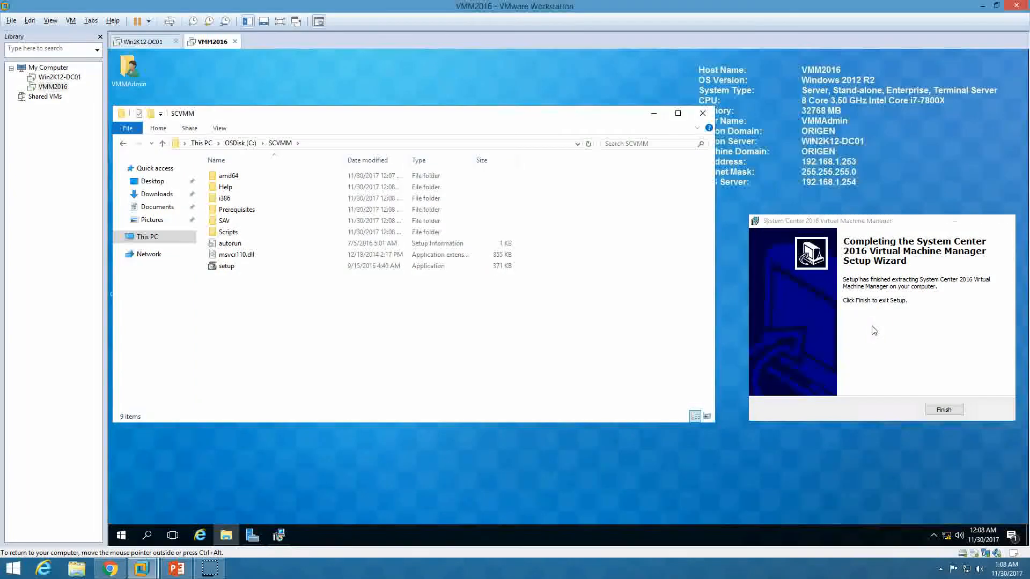
left_click(944, 409)
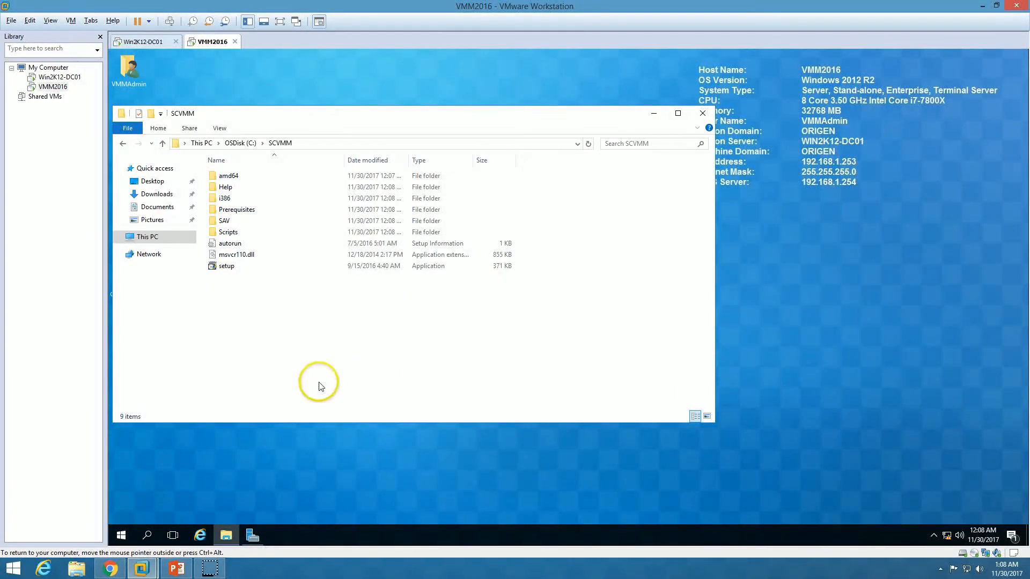
Run setup from C:\SCVMM and select both VMM management server and VMM console
double_click(227, 268)
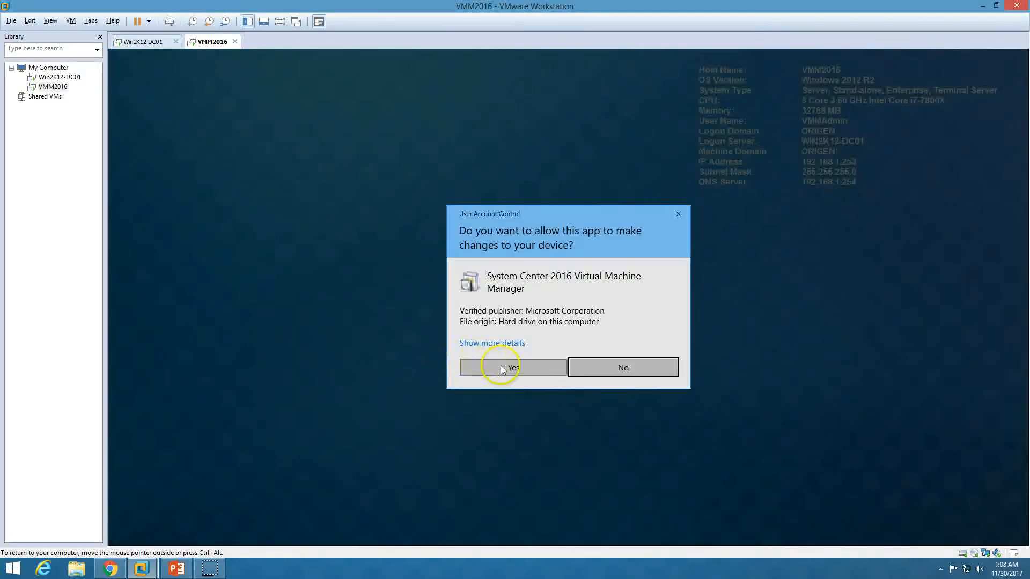
left_click(494, 368)
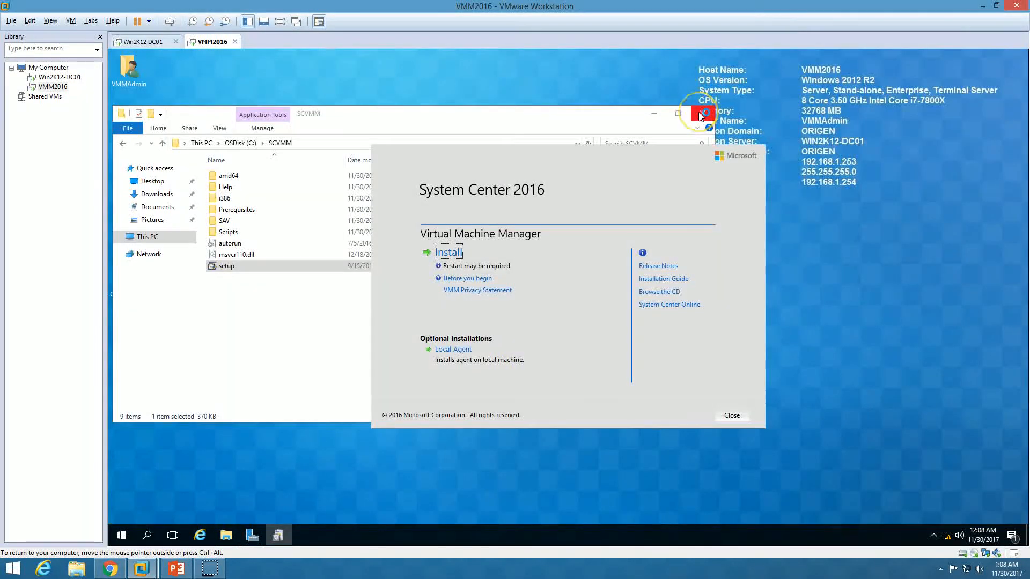
left_click(700, 114)
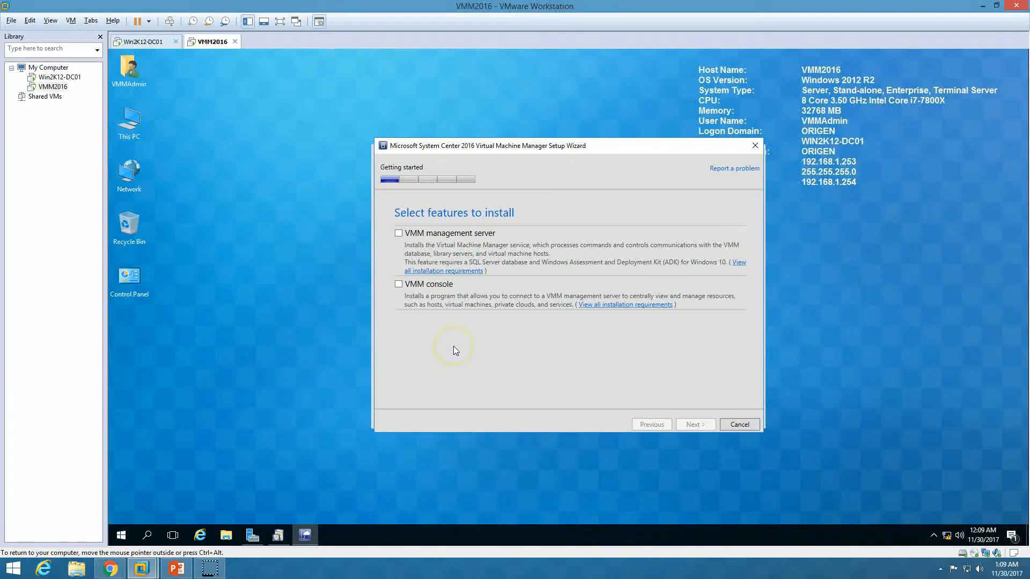
left_click(429, 236)
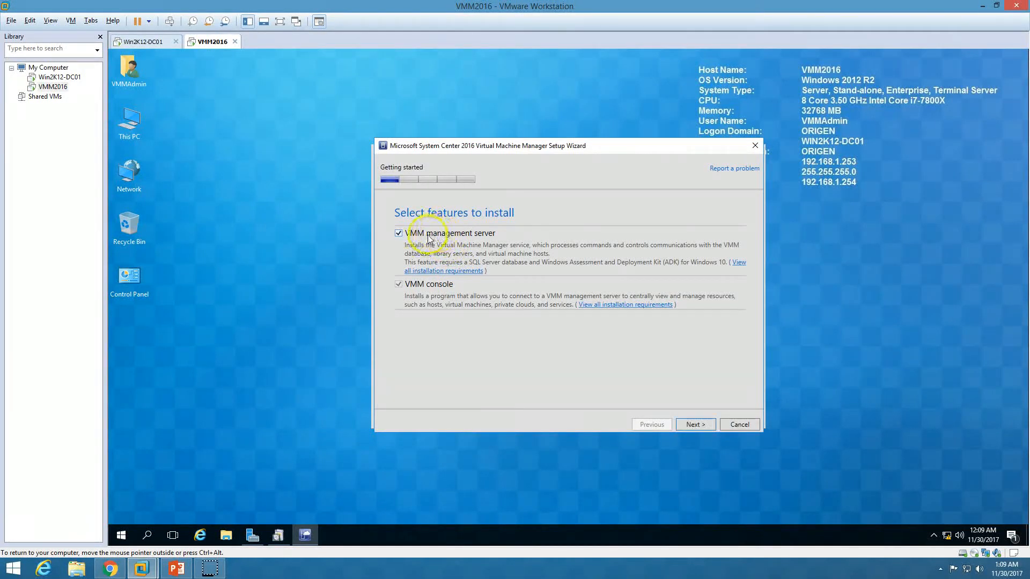
left_click(416, 238)
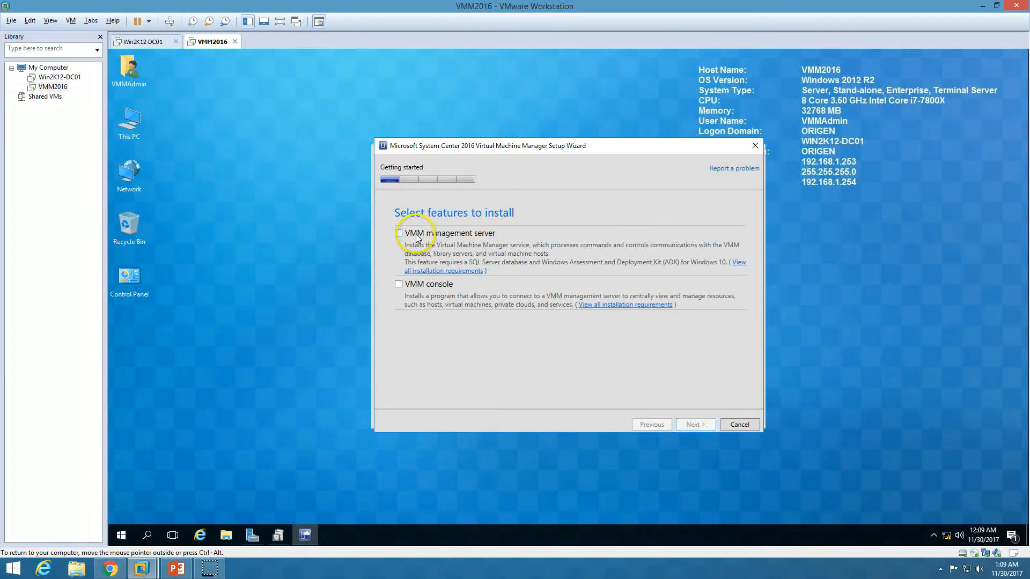
left_click(433, 234)
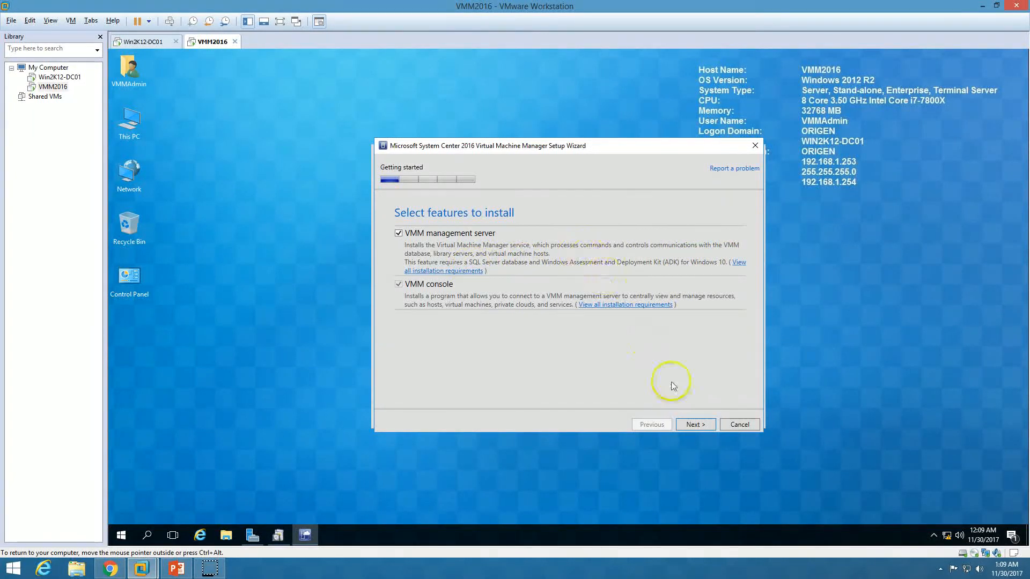
Skip the product key and accept the VMM license terms
left_click(699, 427)
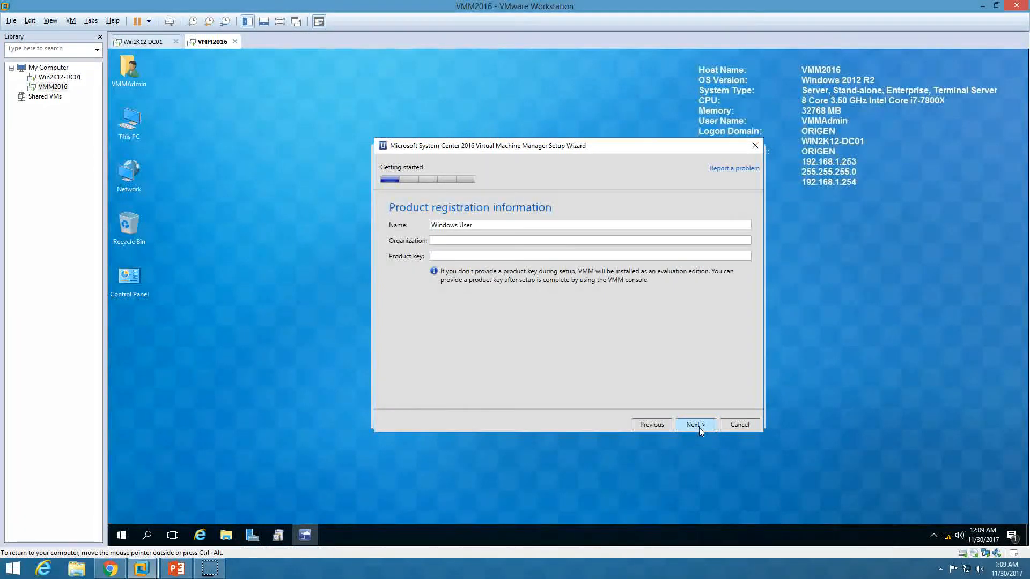
left_click_drag(473, 224, 369, 215)
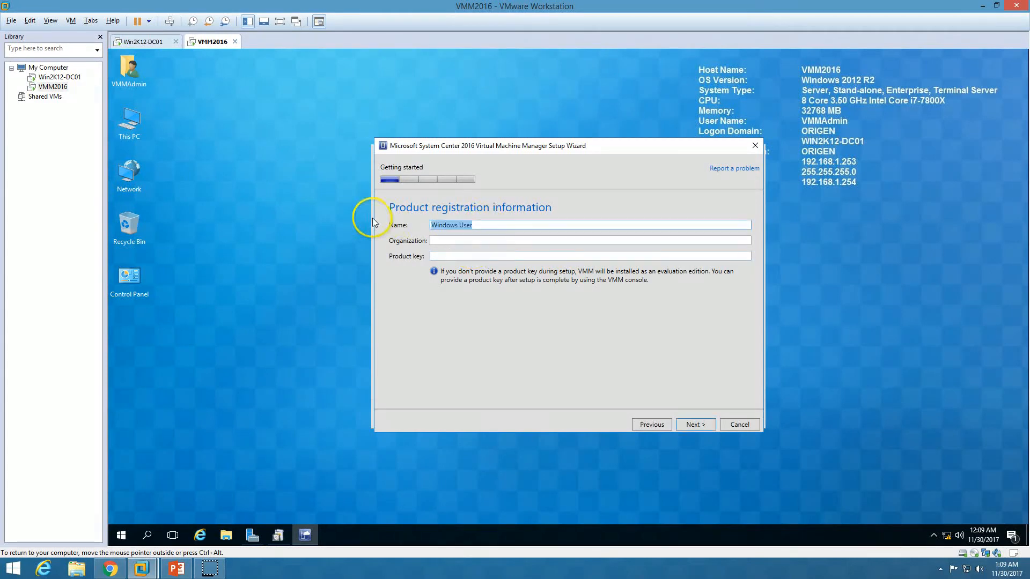
left_click(456, 240)
left_click(446, 257)
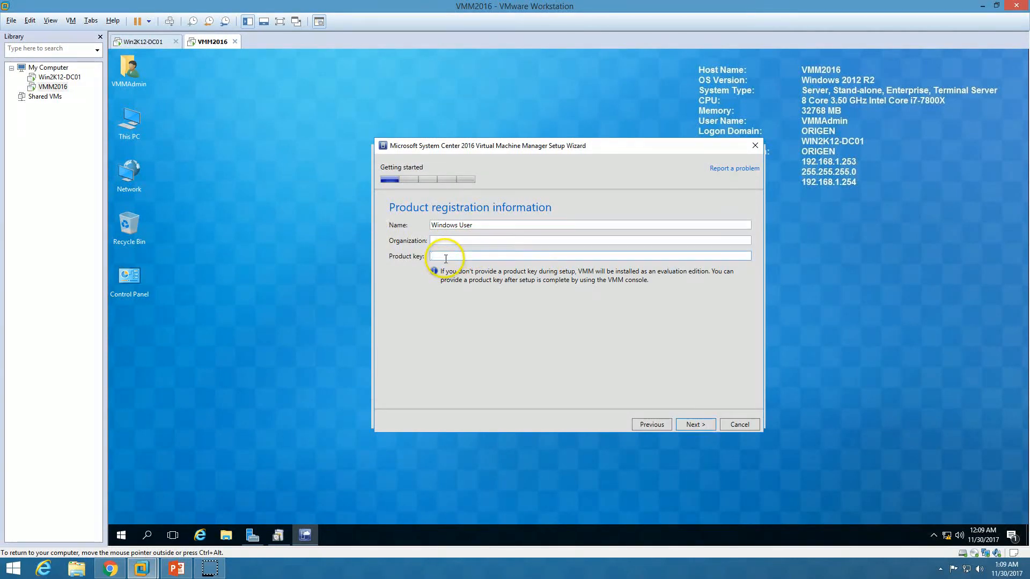
mouse_move(536, 146)
left_mouse_down()
mouse_move(528, 151)
mouse_move(544, 153)
left_mouse_up()
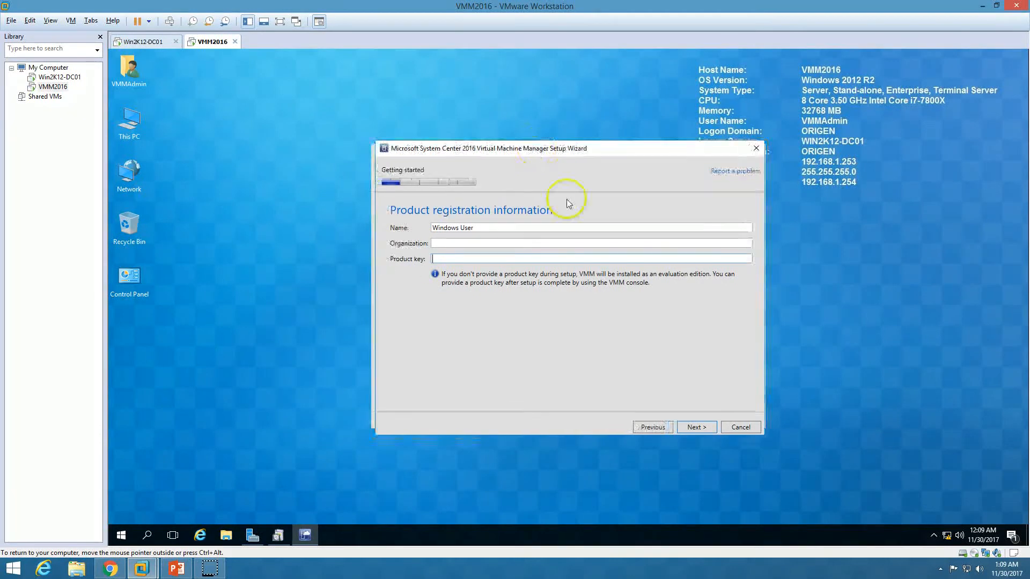
left_click(694, 428)
left_click(541, 389)
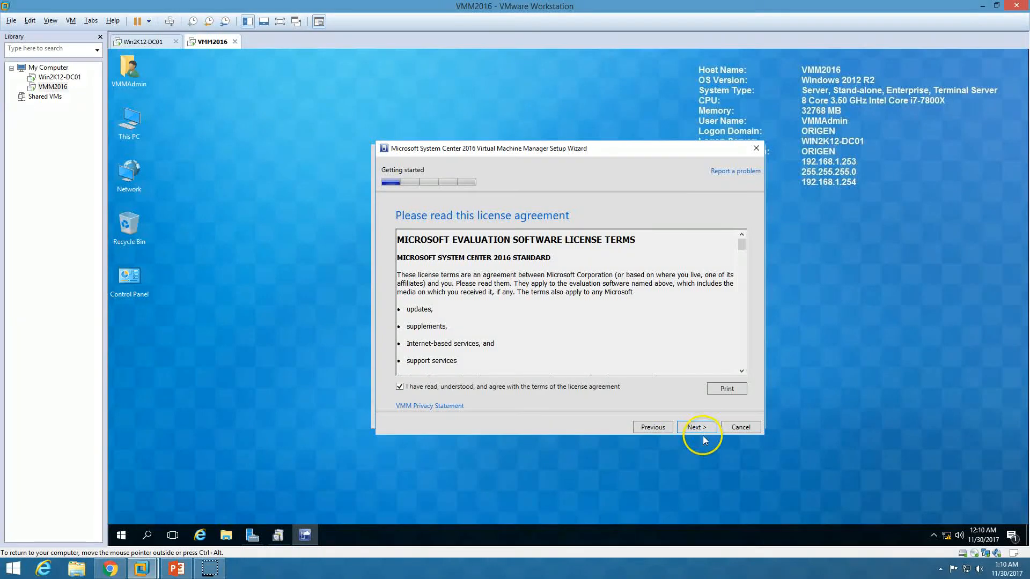
left_click(697, 427)
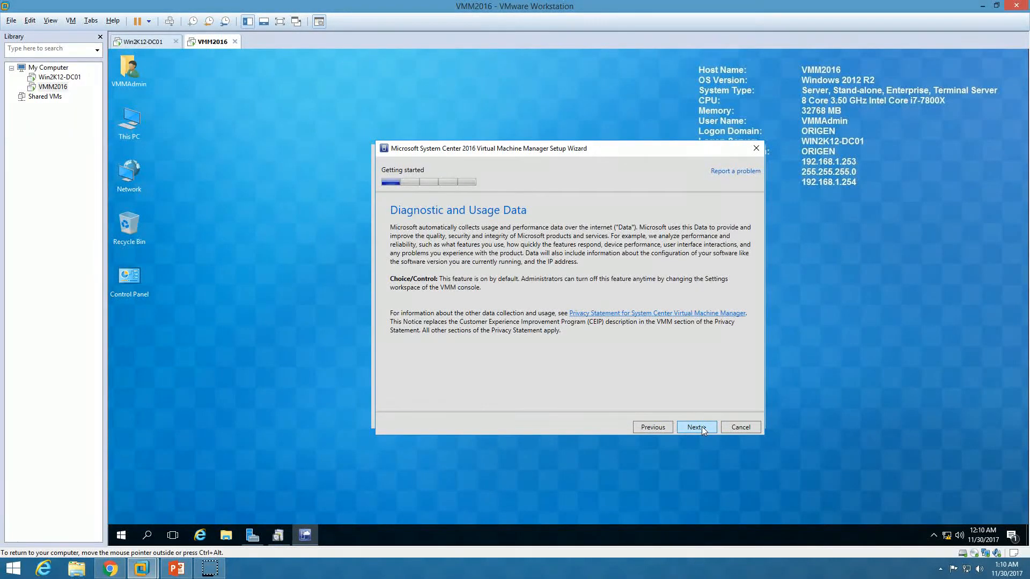
Turn on Microsoft Update, keep the default installation location, and run the prerequisite check
left_click(696, 428)
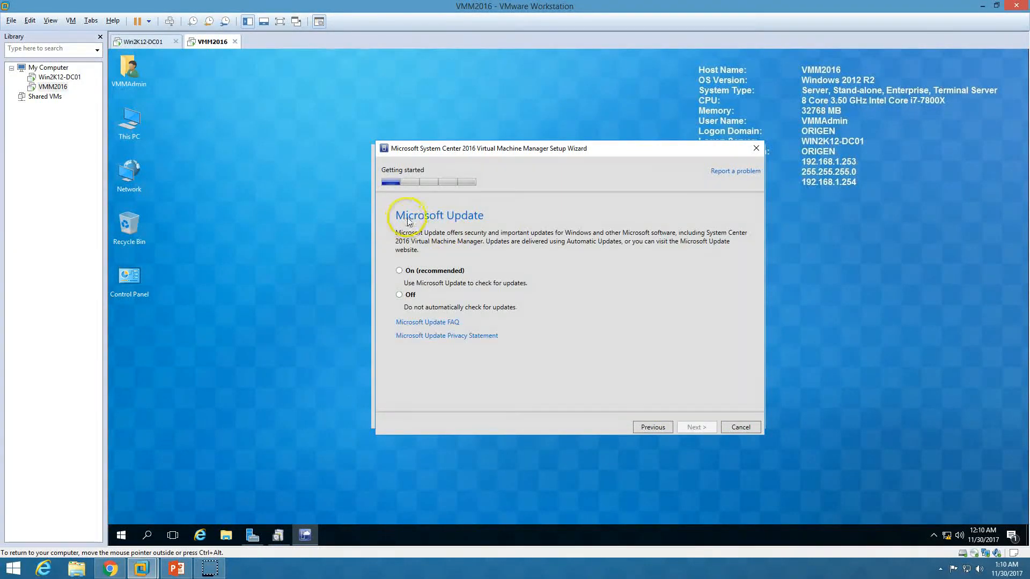
left_click(424, 273)
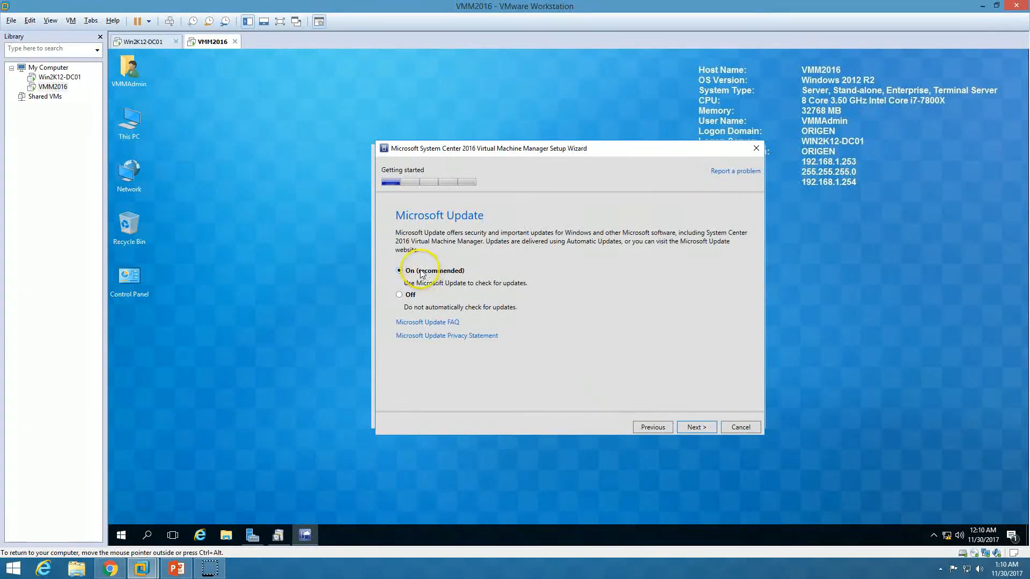
left_click(703, 427)
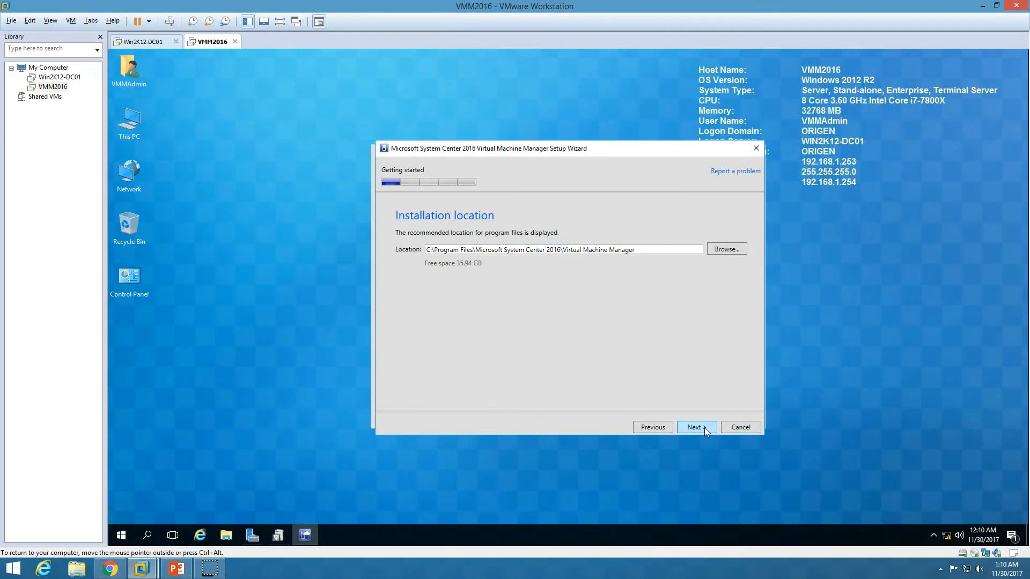
left_click(703, 427)
left_click(506, 272)
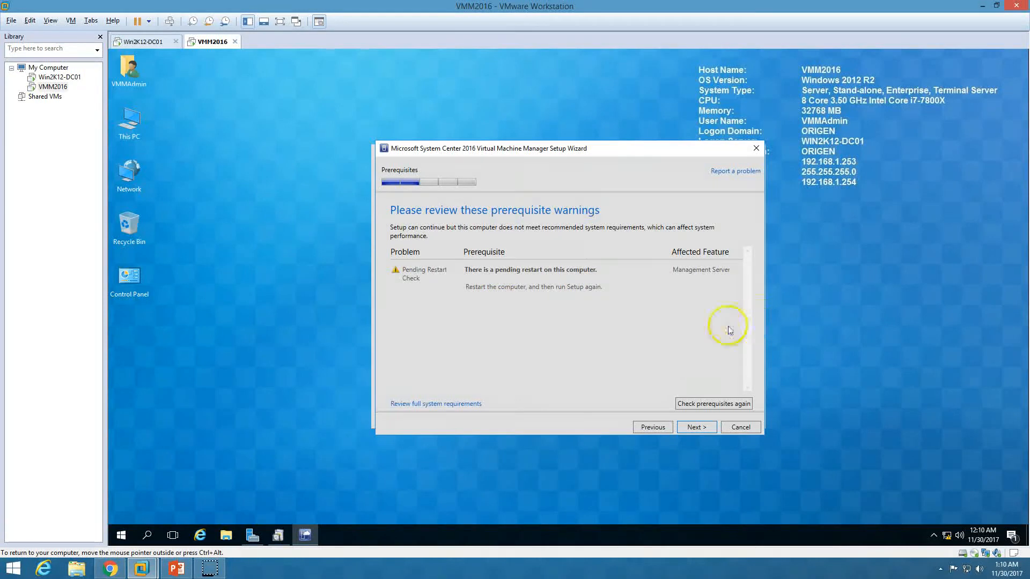
Cancel the VMM setup wizard and close the System Center splash screen
left_click(739, 427)
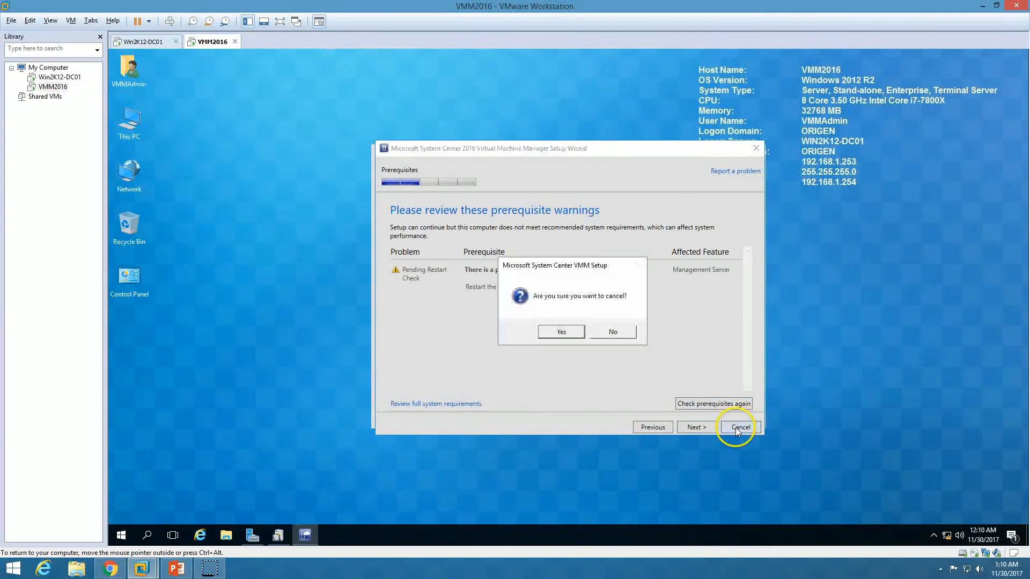
left_click(561, 329)
left_click(730, 416)
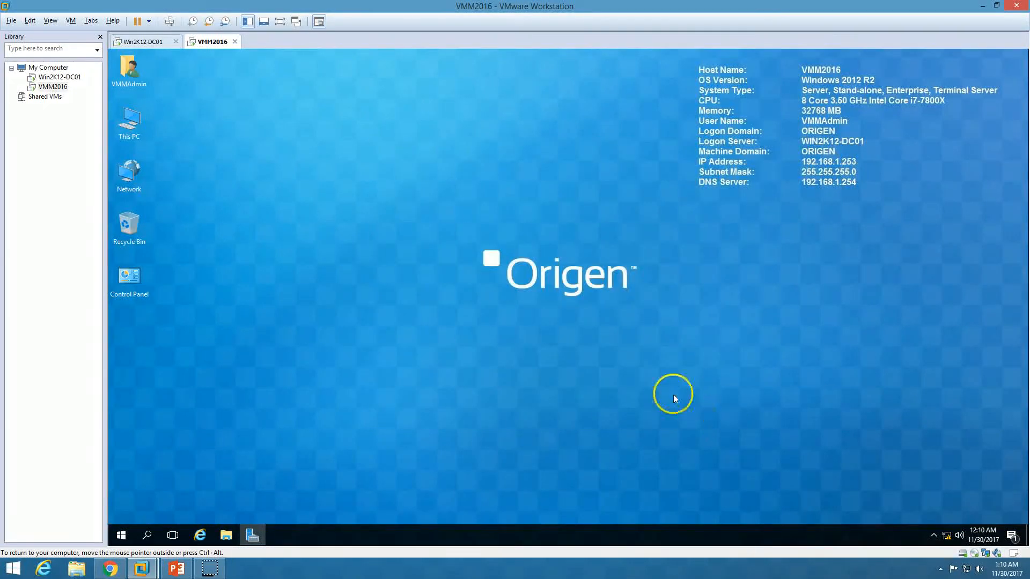
Restart the VMM2016 virtual machine with a restart reason, then release input
left_click(120, 534)
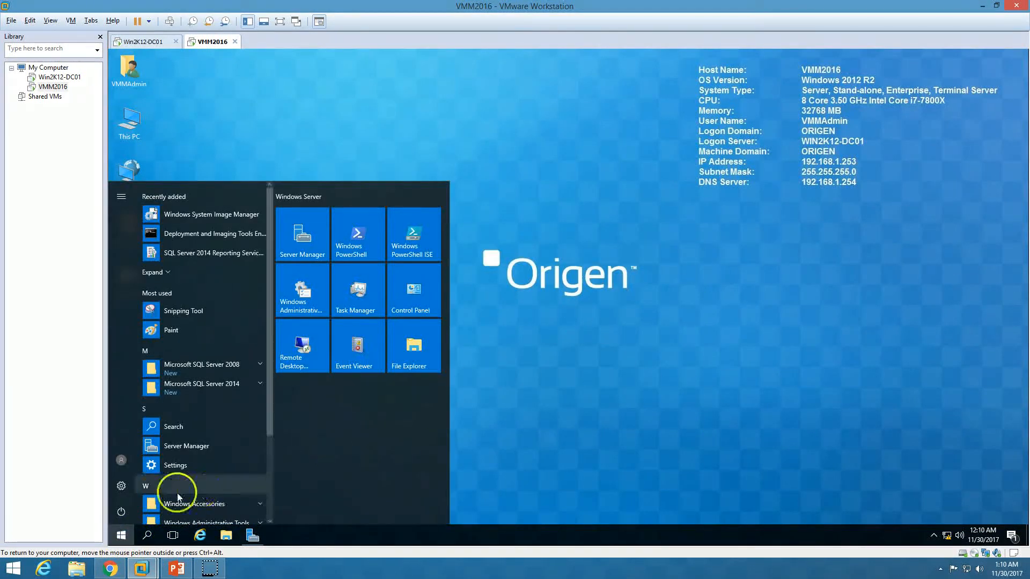
left_click(121, 511)
left_click(136, 485)
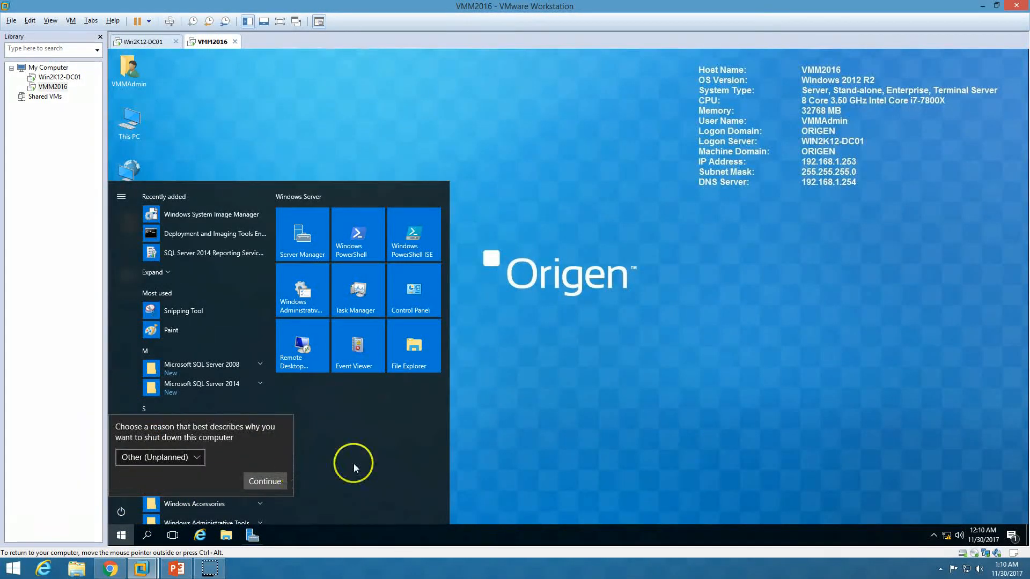
left_click(264, 481)
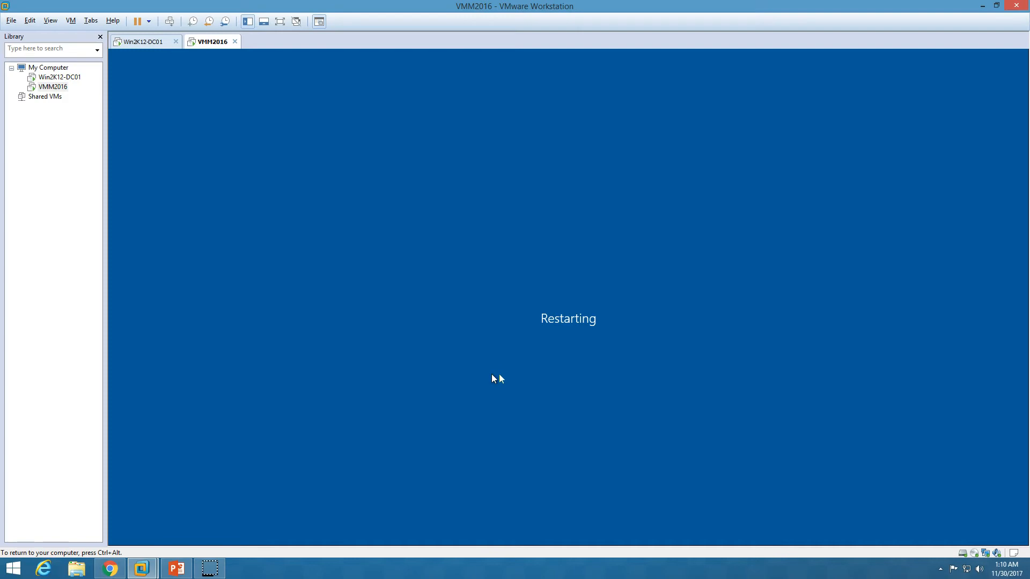
key("ctrl+alt")
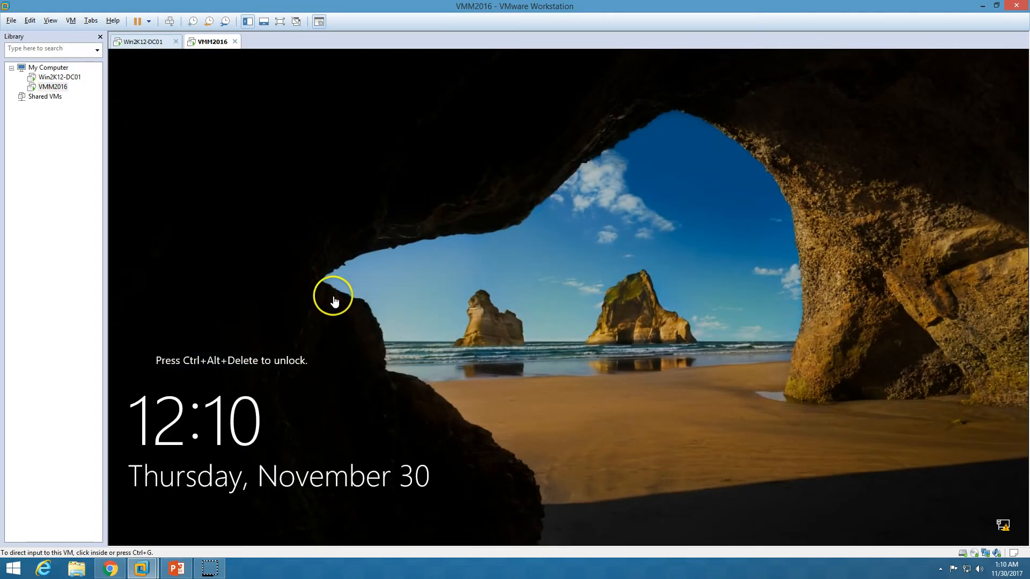
Sign back into the VMM2016 machine with the account password
left_click(173, 24)
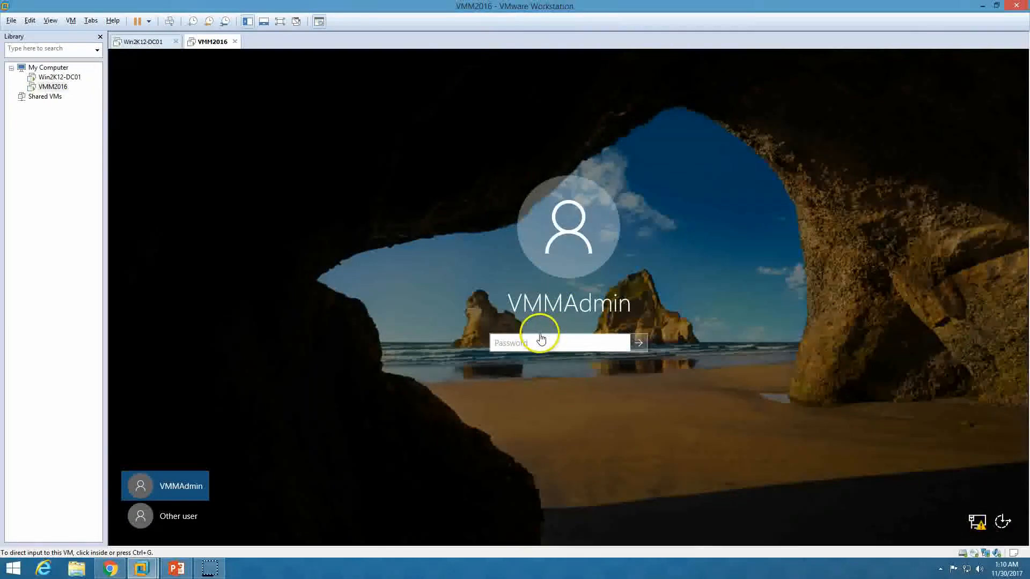
type("P")
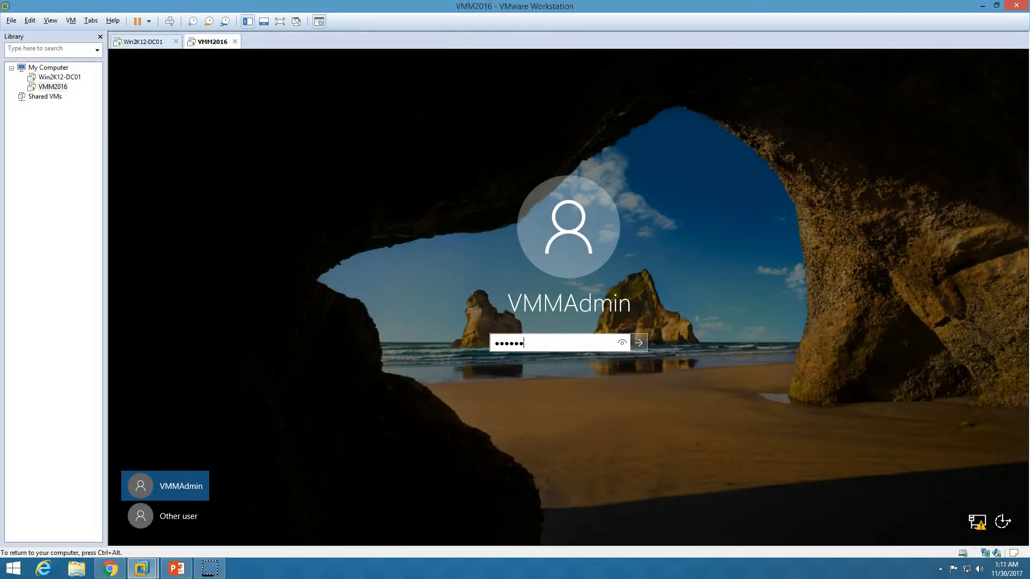
key("Return")
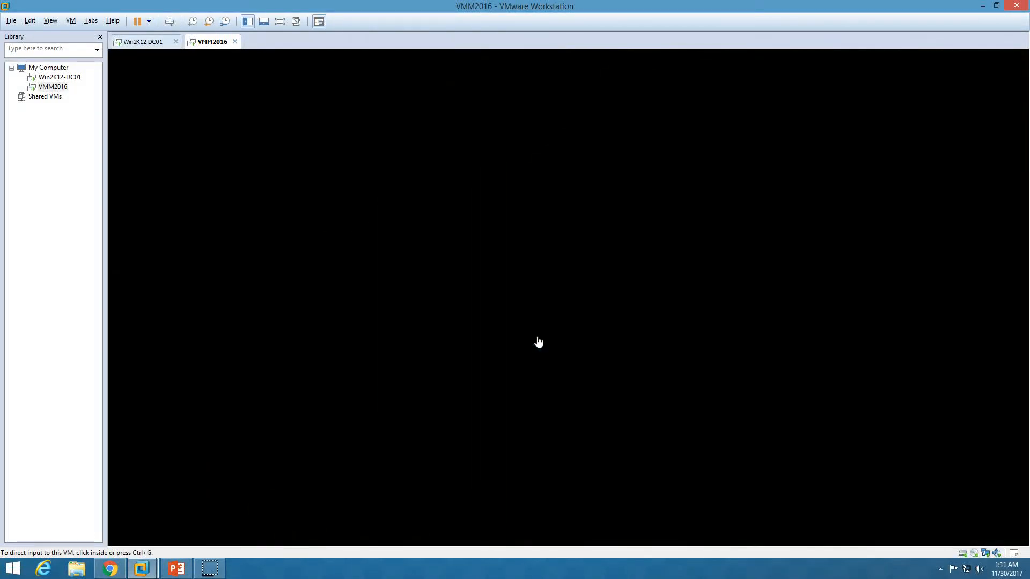
Run setup from C:\SCVMM again and start installing Virtual Machine Manager
double_click(137, 130)
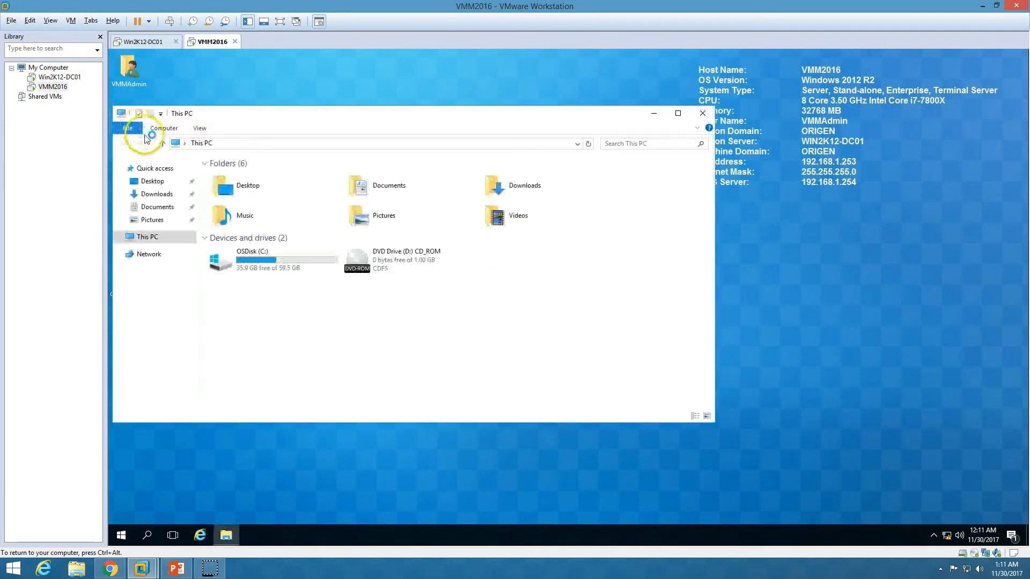
double_click(278, 256)
left_click(238, 232)
double_click(239, 232)
double_click(234, 266)
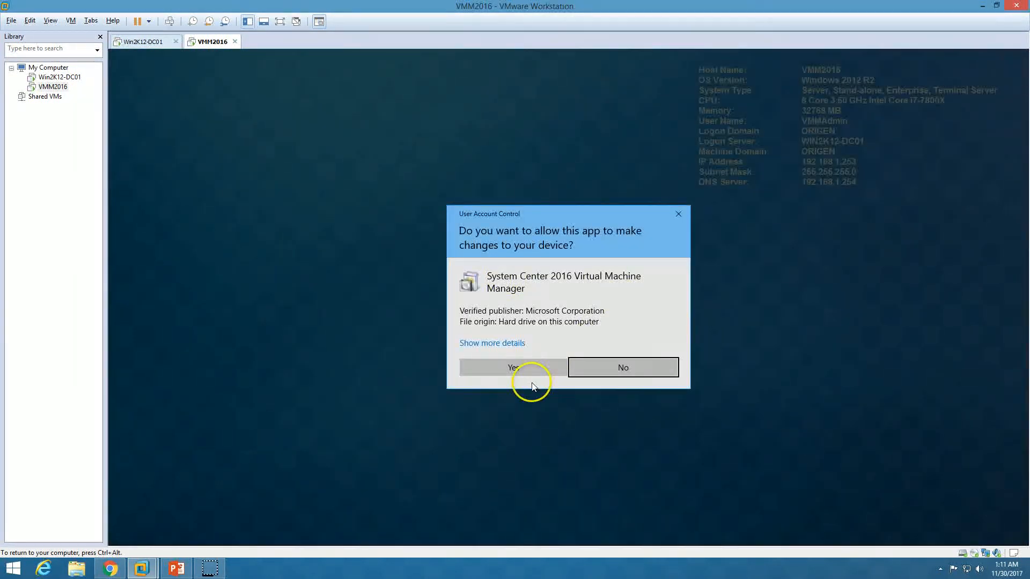
left_click(526, 368)
left_click(448, 253)
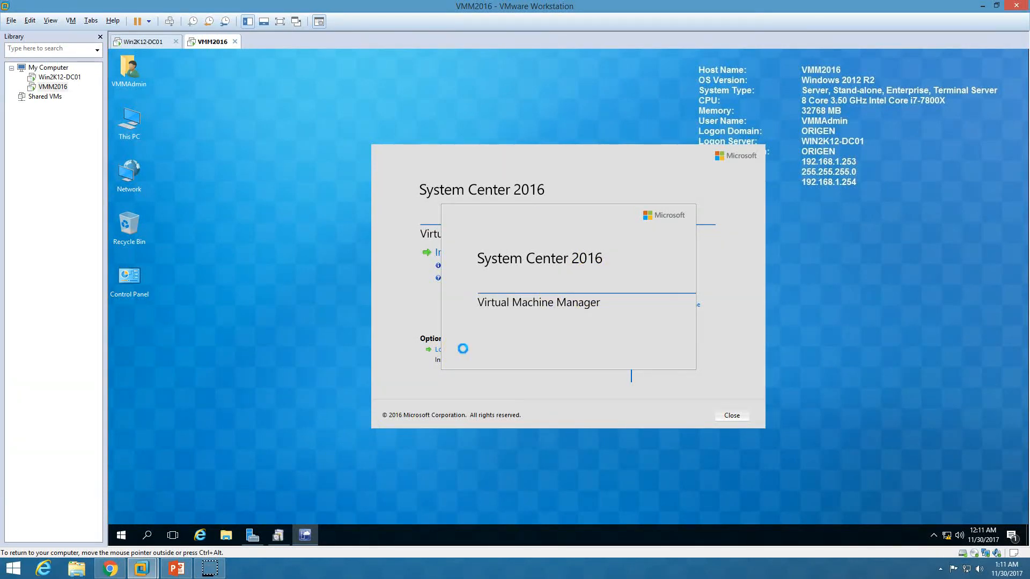
Select VMM management server, accept the license, turn Microsoft Update on, keep the default location
left_click(429, 235)
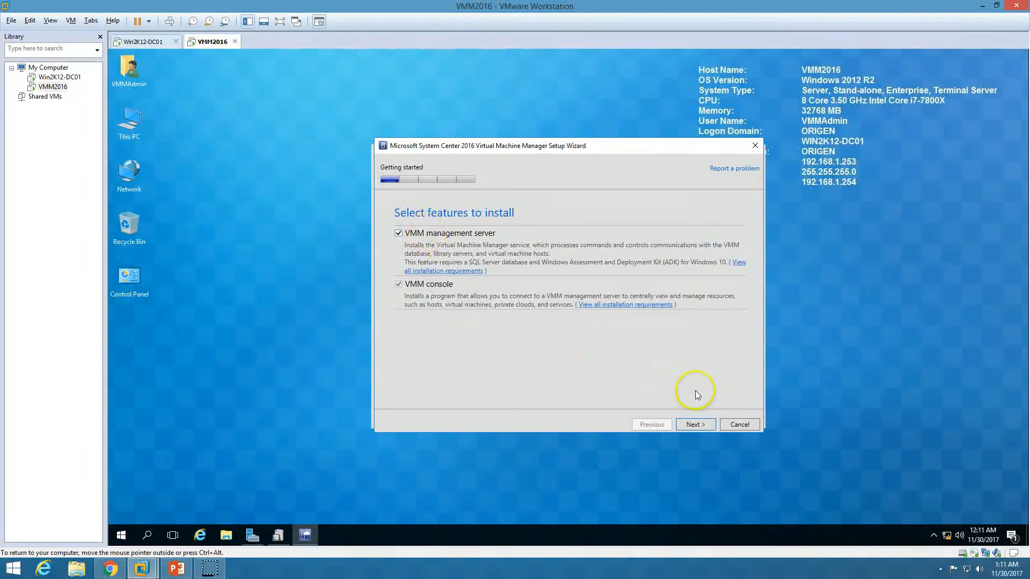
left_click(695, 424)
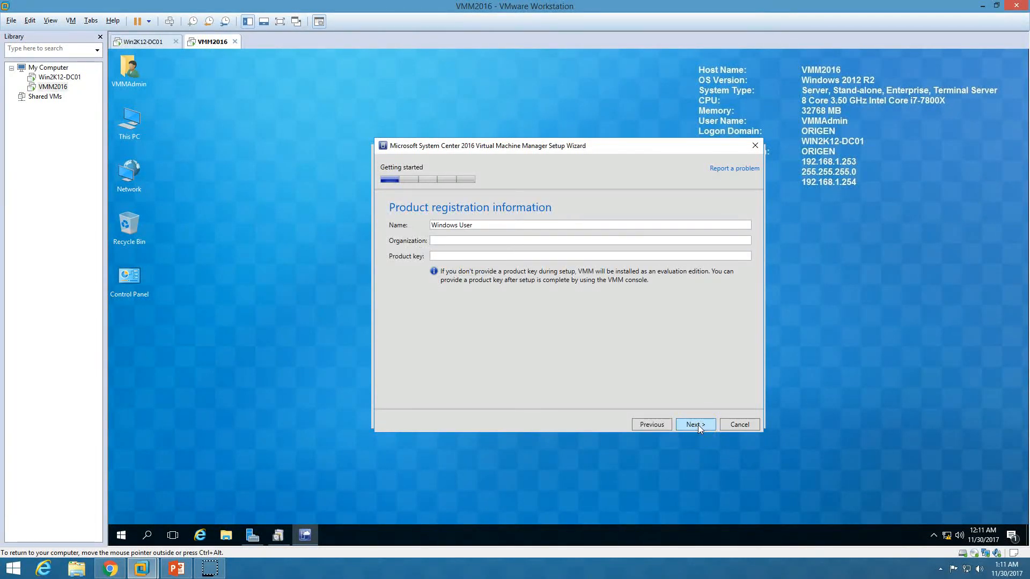
left_click(697, 425)
left_click(453, 384)
left_click(688, 425)
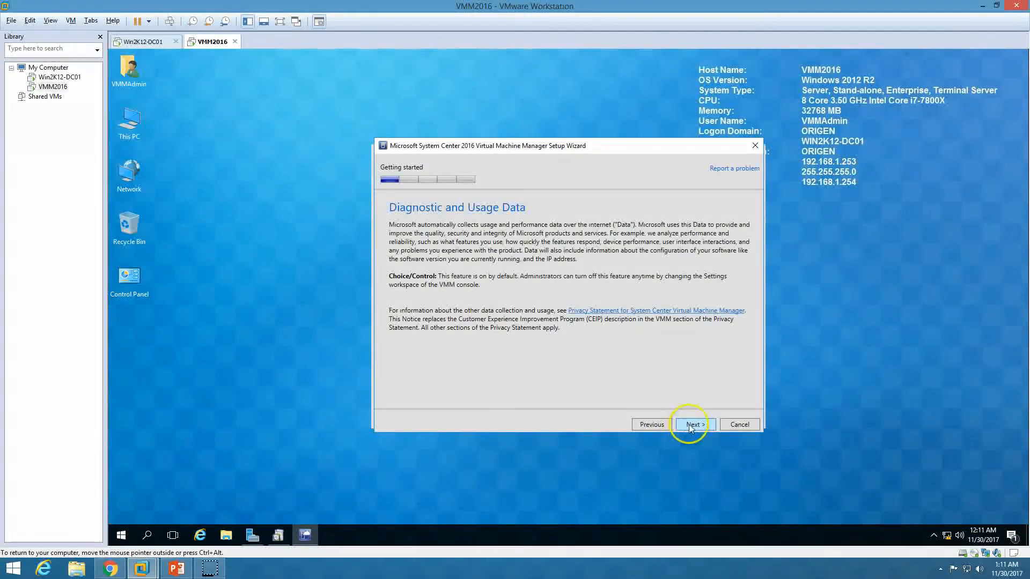
left_click(691, 426)
left_click(403, 269)
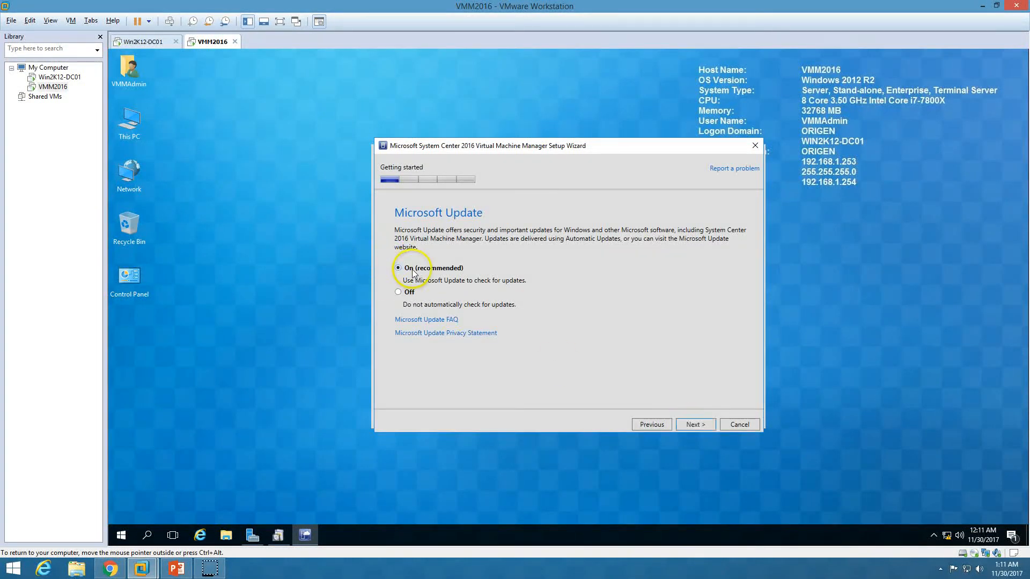
left_click(691, 425)
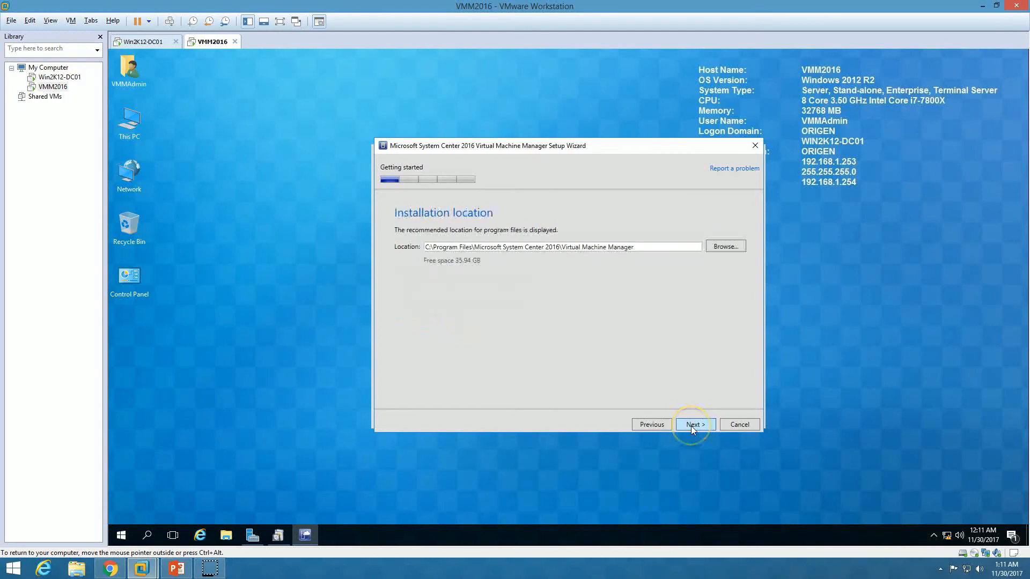
left_click(691, 426)
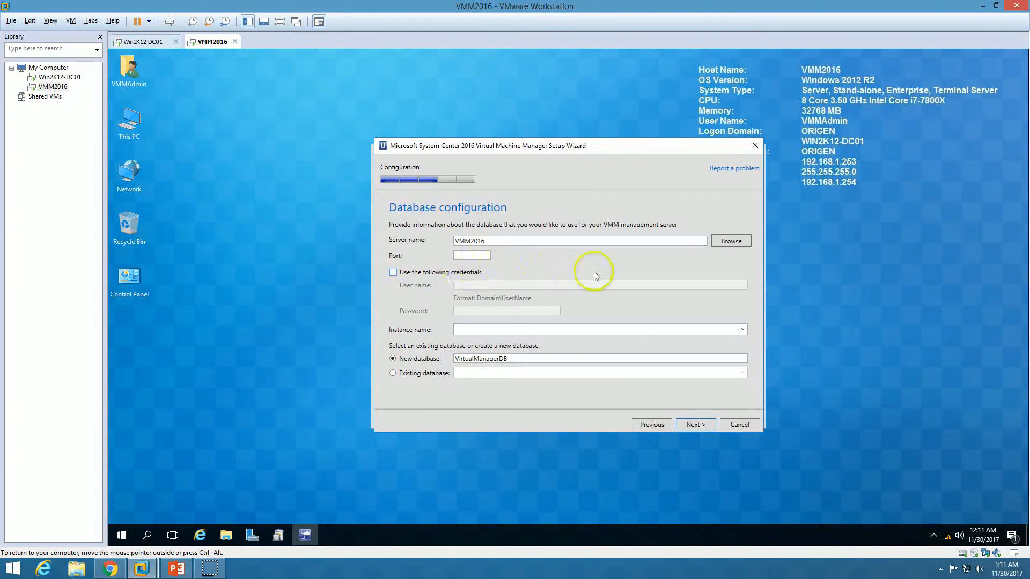
Use database server VMM2016, instance MSSQLSERVER, and new database VirtualManagerDB
mouse_move(600, 149)
left_mouse_down()
mouse_move(580, 144)
mouse_move(608, 150)
left_mouse_up()
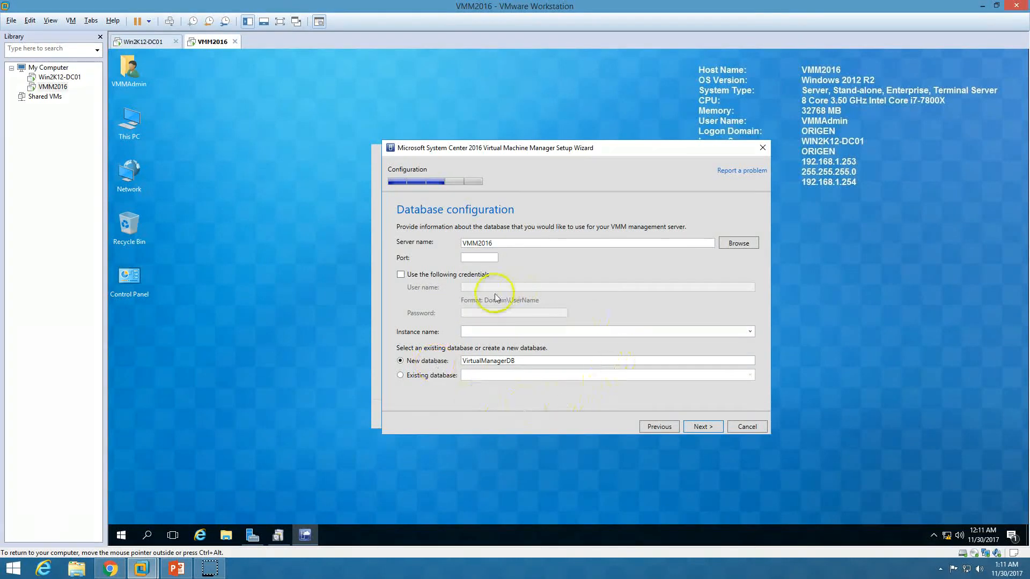
left_click(120, 534)
left_click(525, 233)
left_click_drag(496, 245, 416, 245)
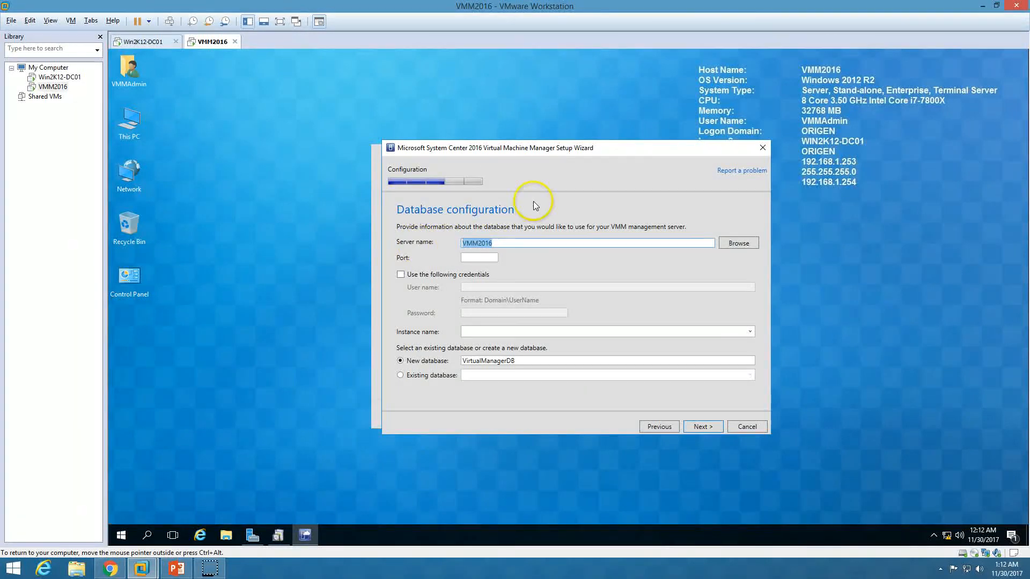
left_click(705, 426)
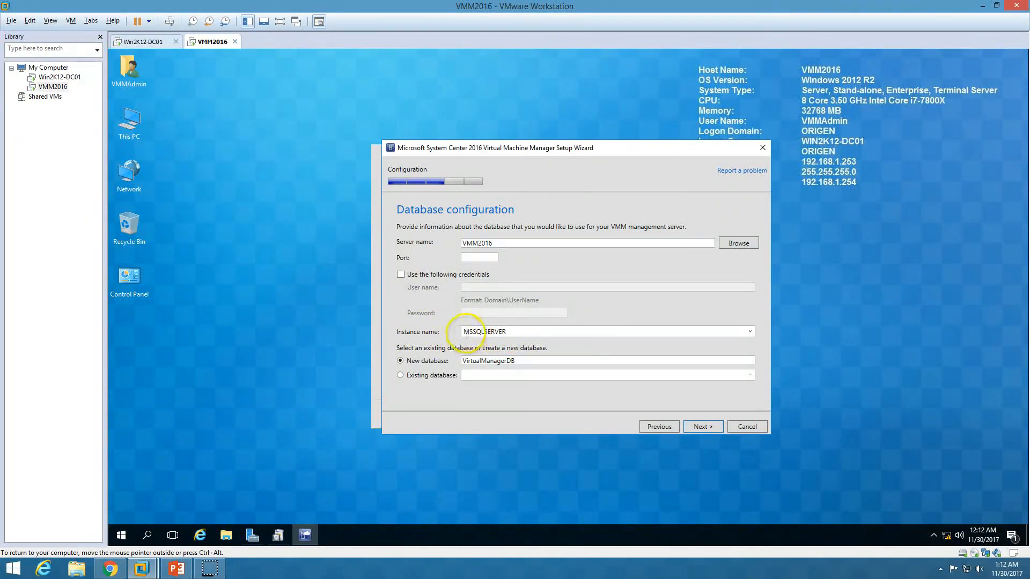
left_click(708, 428)
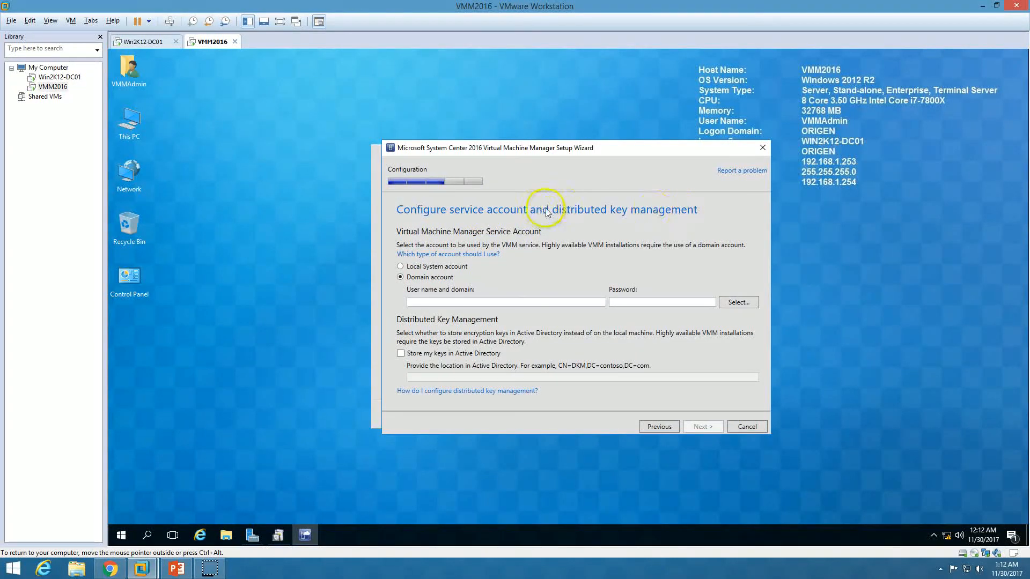
Copy the CN=VMM container's distinguished name from the domain controller as the AD key location
left_click(401, 355)
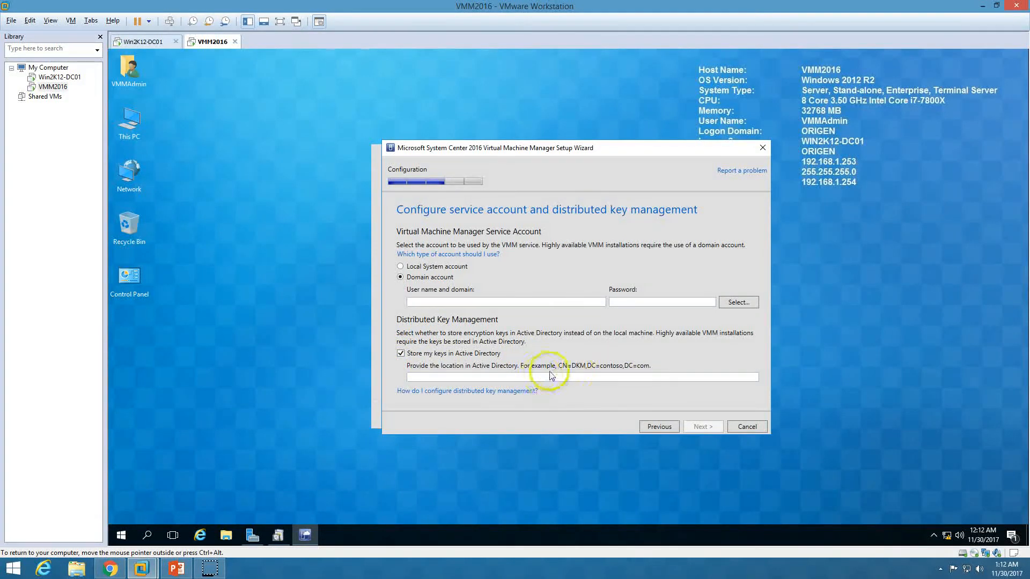
left_click(142, 41)
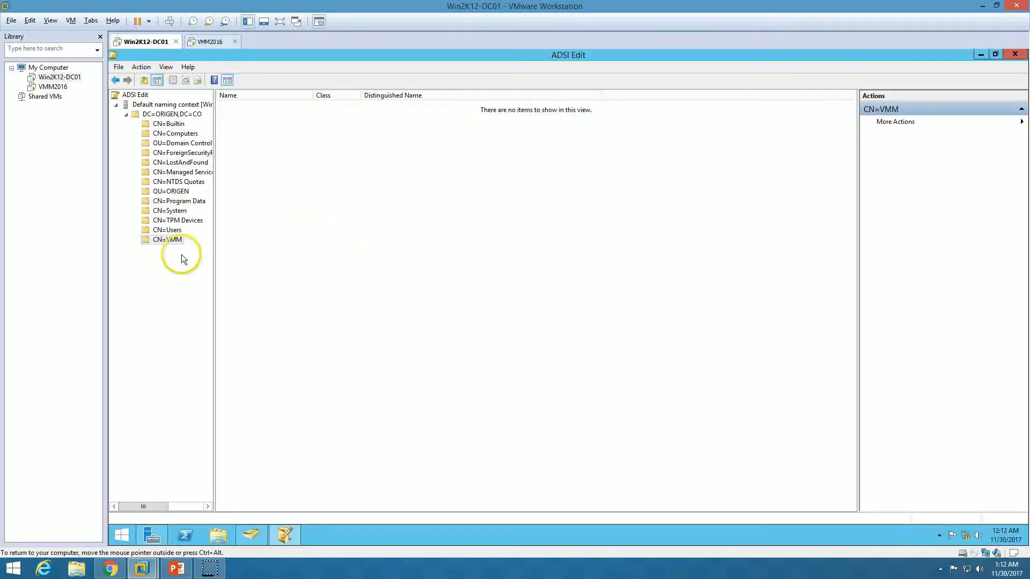
right_click(167, 241)
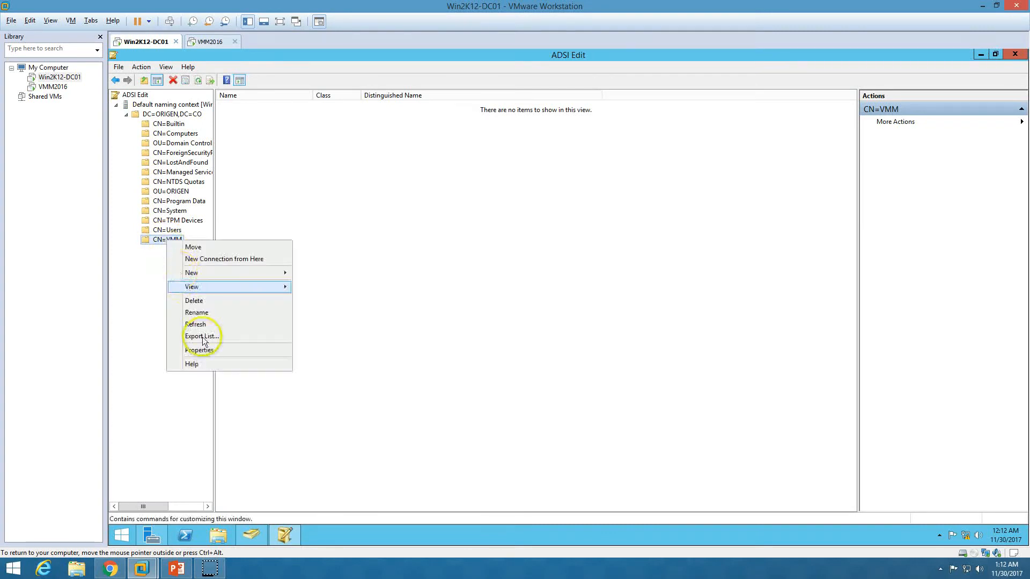
left_click(204, 351)
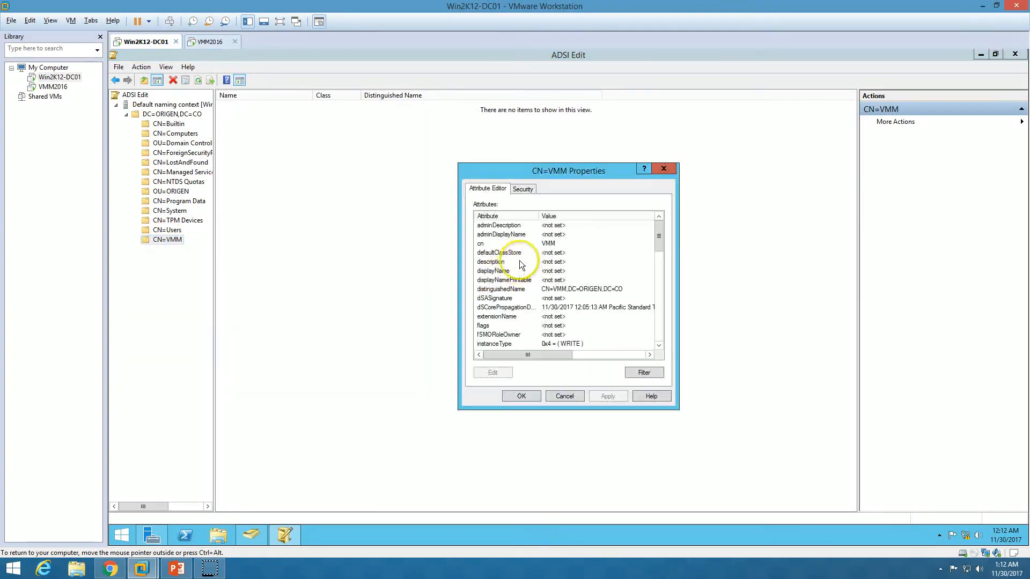
double_click(534, 290)
key("ctrl+c")
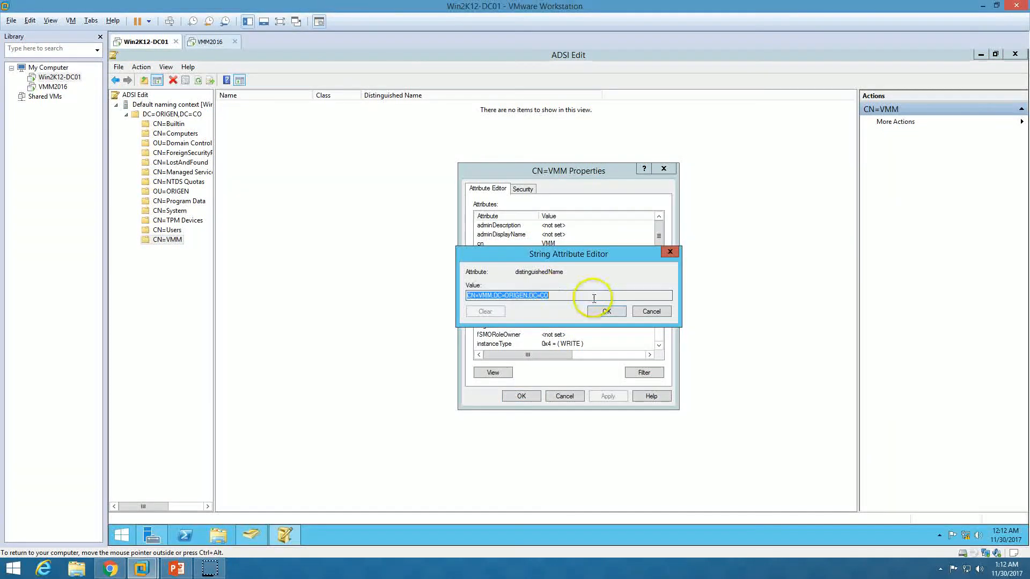
left_click(210, 41)
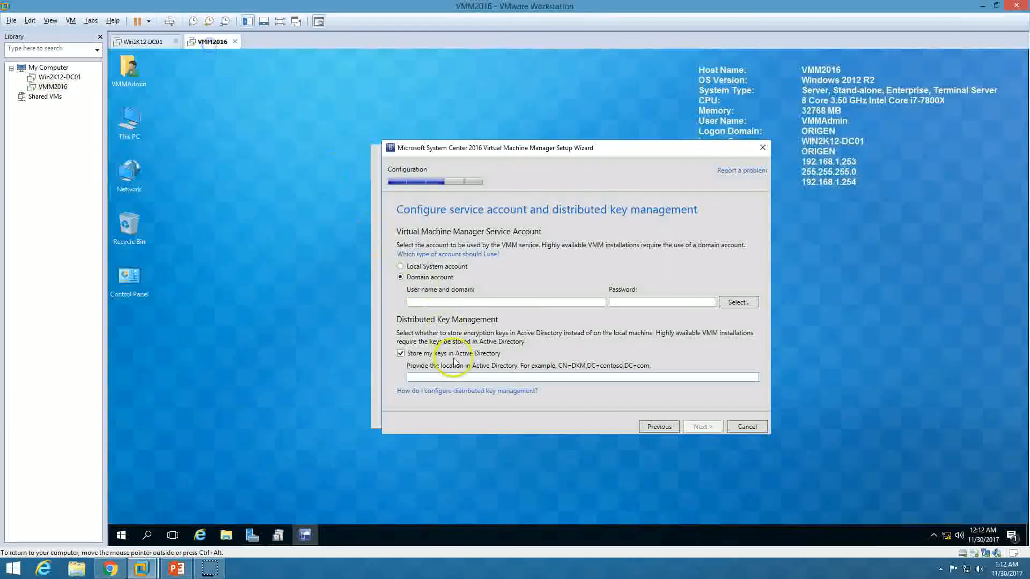
key("ctrl+v")
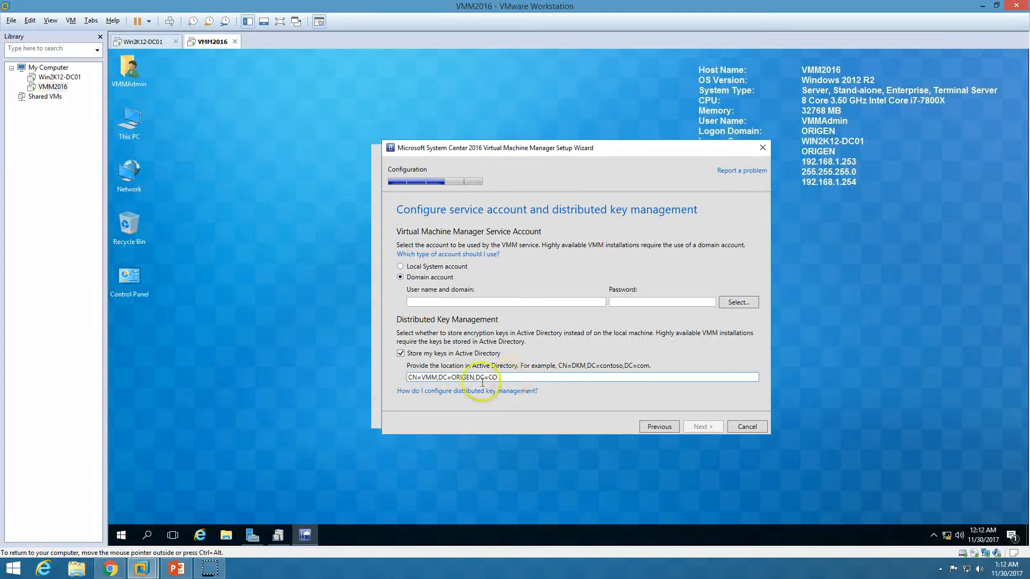
left_click_drag(505, 380, 263, 378)
Set the service account to domain account ORIGEN\VMMAdmin and enter its password
left_click(468, 304)
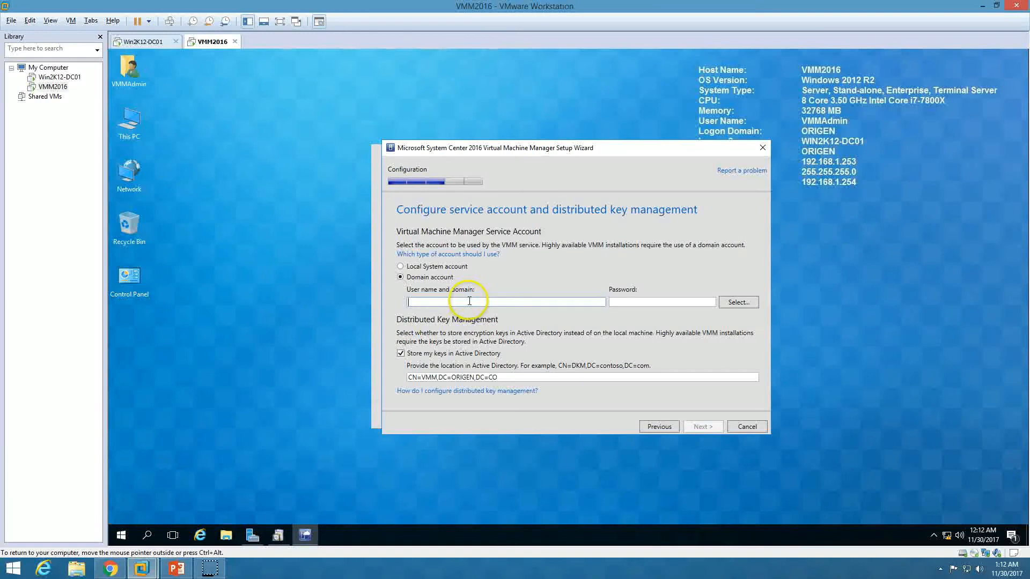
left_click(738, 302)
type("vmmadmin")
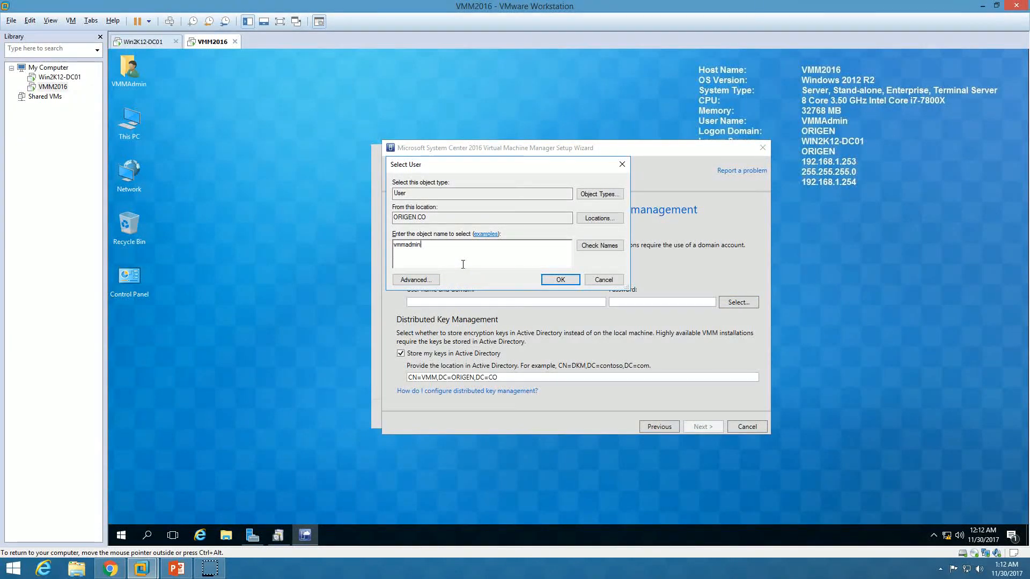
key("Return")
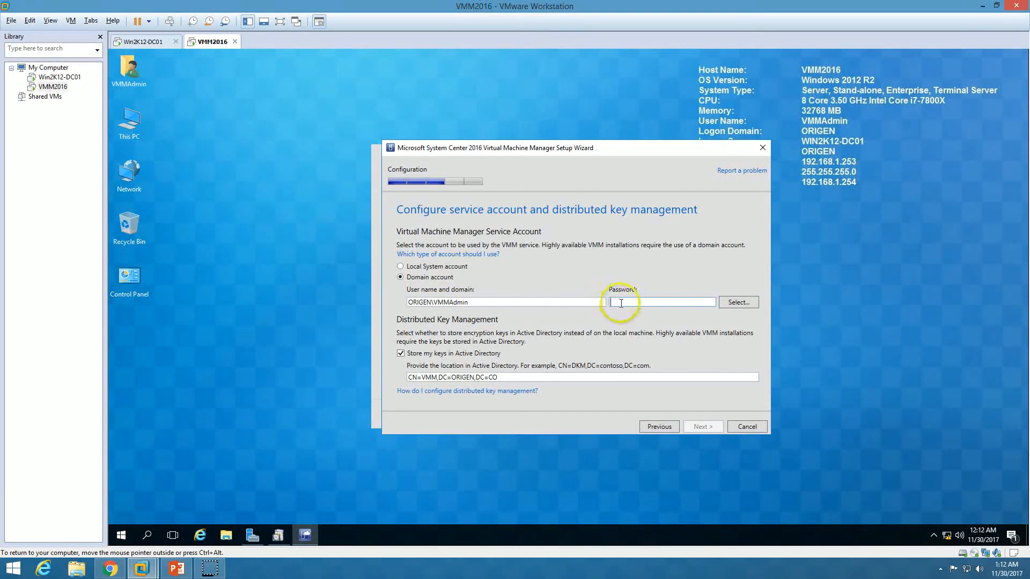
type("***")
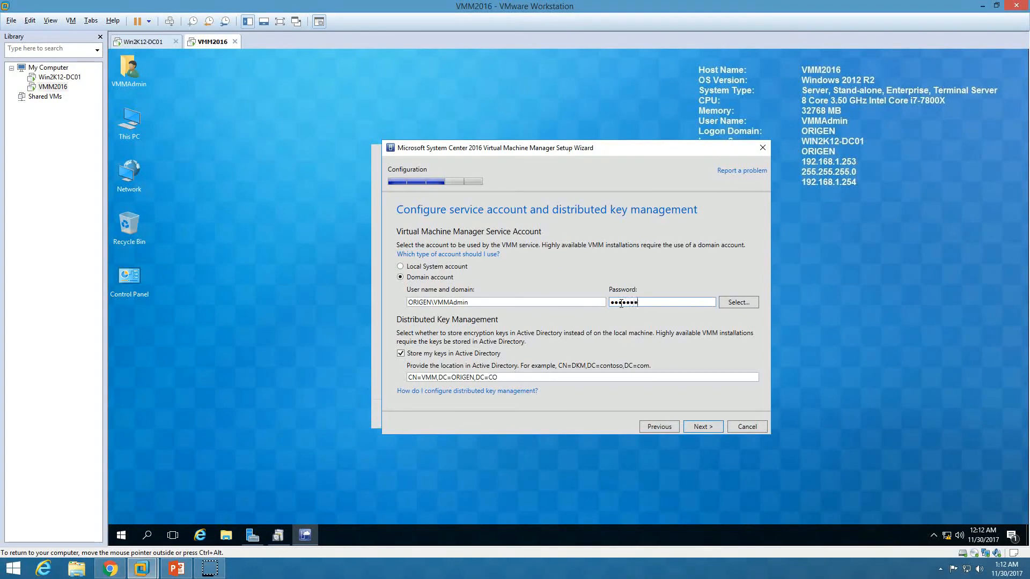
left_click(702, 427)
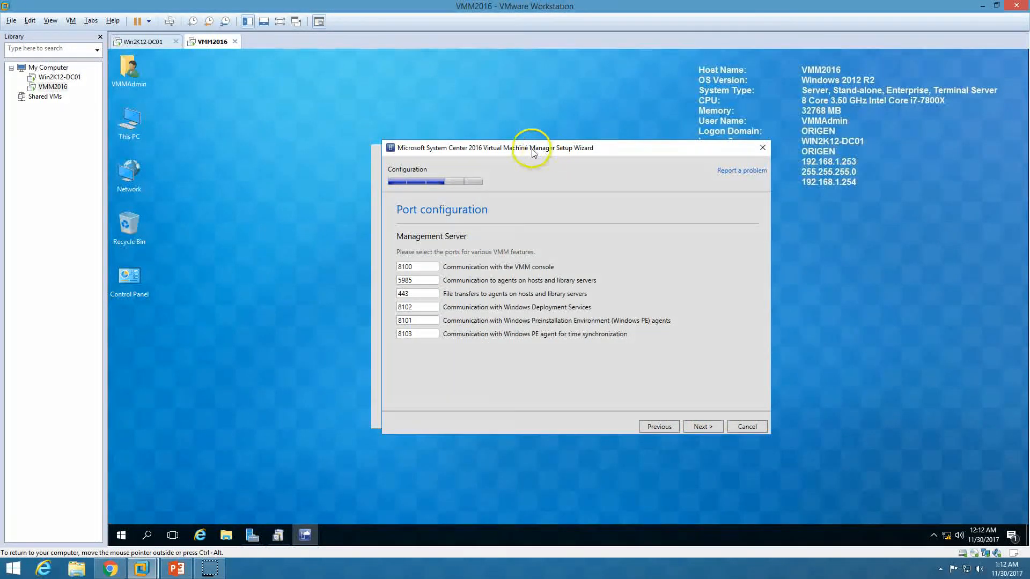
Keep the default VMM ports, including console port 8100
left_click_drag(531, 150, 519, 149)
left_click_drag(410, 266, 369, 265)
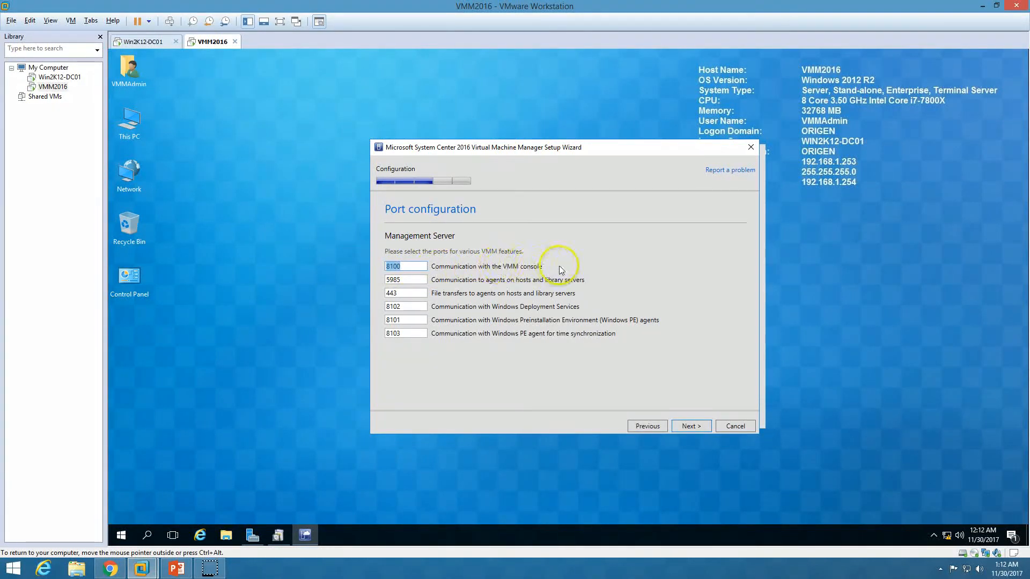
left_click(410, 279)
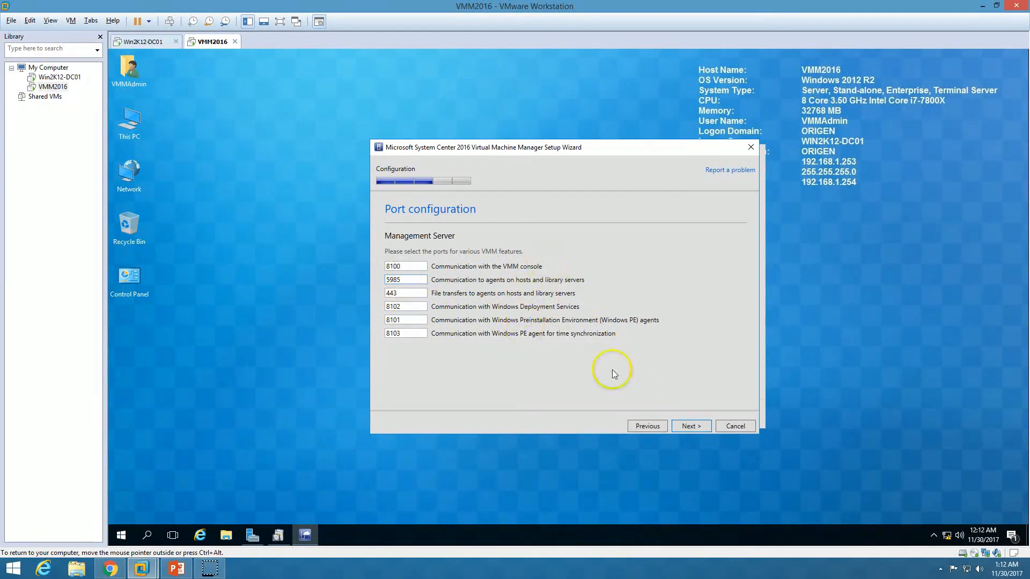
left_click(691, 426)
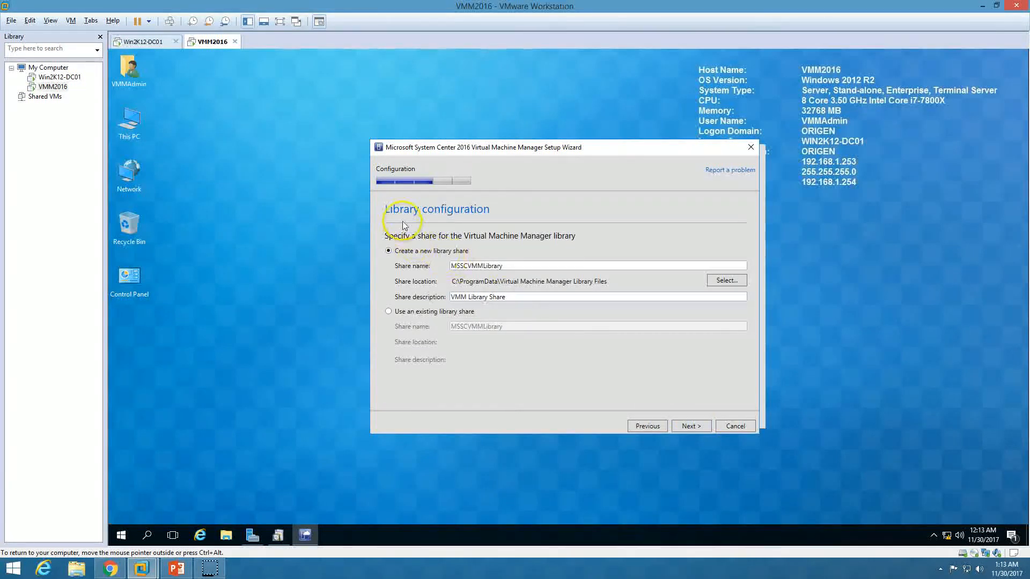
Keep creating a new MSSCVMMLibrary library share and reach the installation summary
left_click(405, 316)
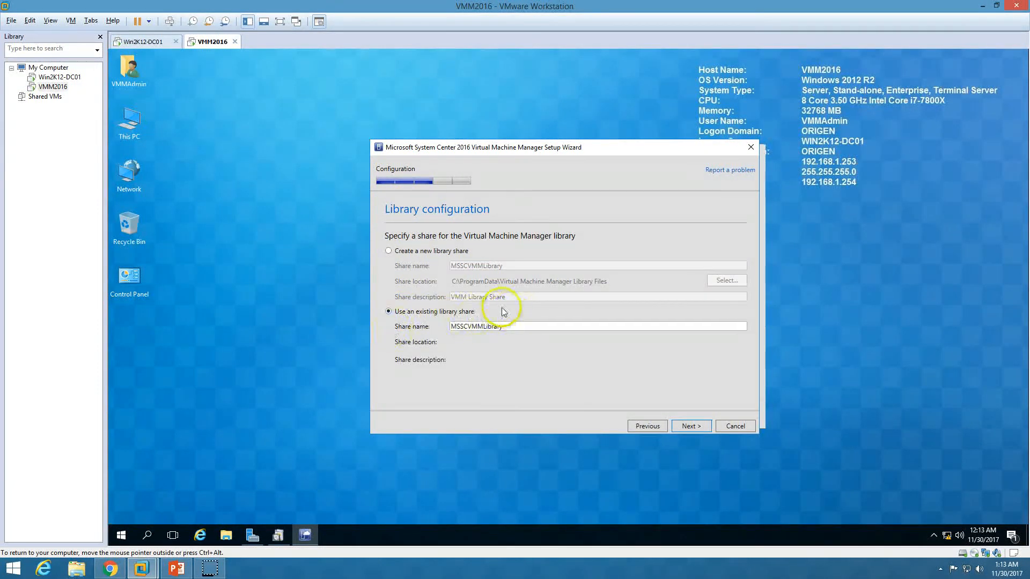
left_click_drag(510, 330, 472, 332)
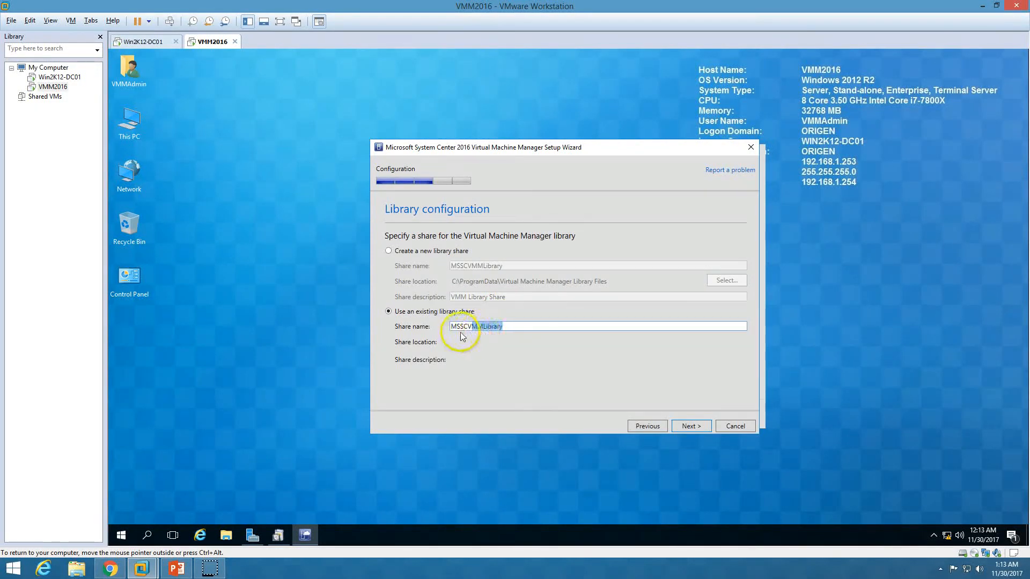
left_click(433, 255)
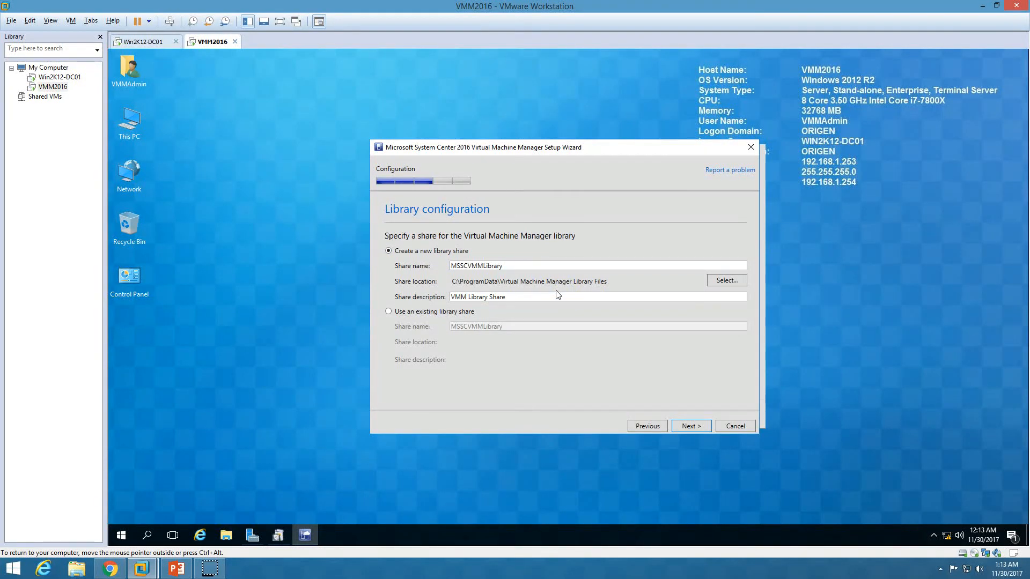
left_click(691, 426)
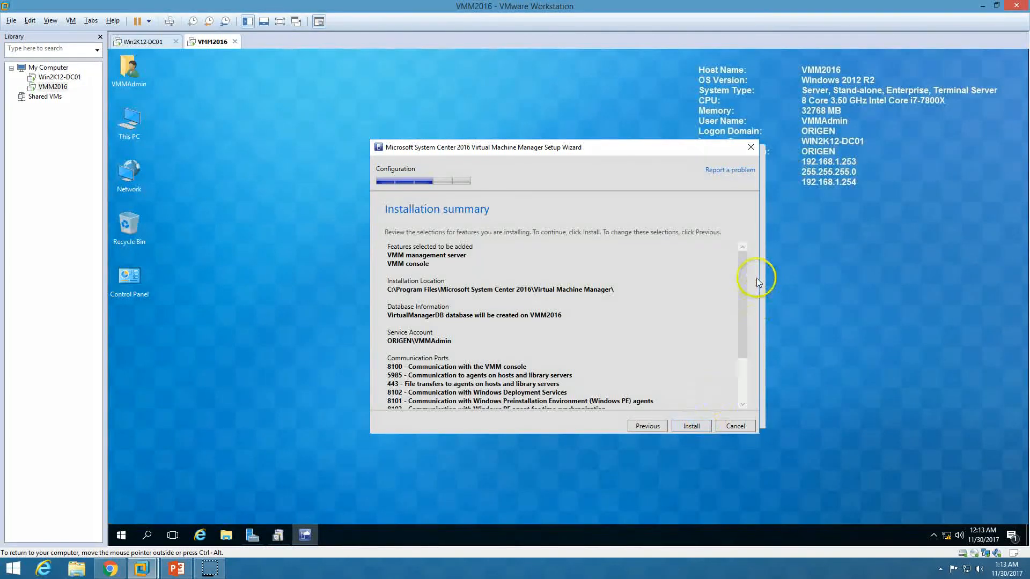
Review the Installation summary and install the VMM management server and VMM console until setup completes
left_click_drag(744, 278, 743, 251)
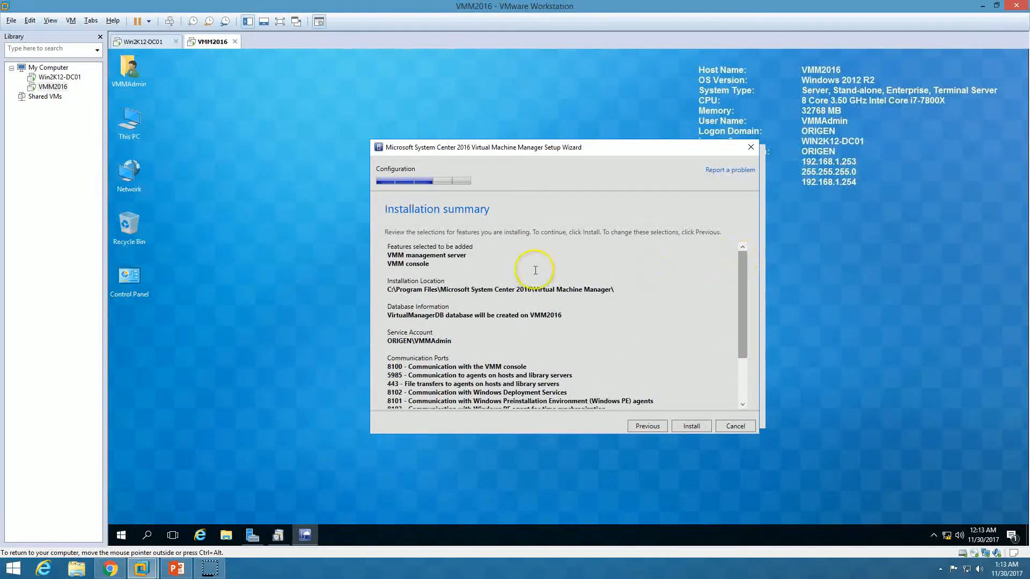
left_click_drag(386, 248, 483, 378)
scroll(617, 316, "down", 3)
left_click(549, 315)
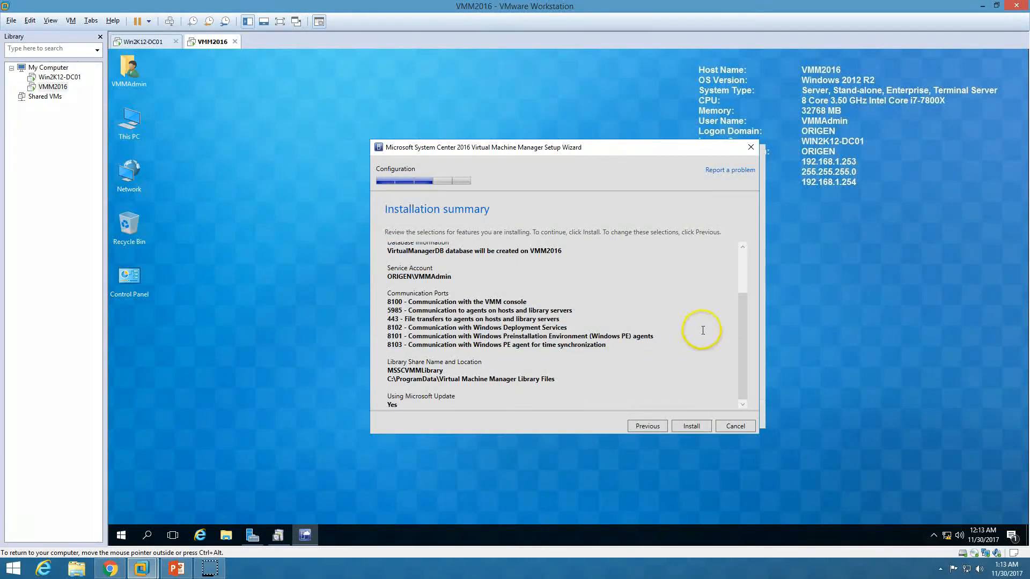
left_click(691, 426)
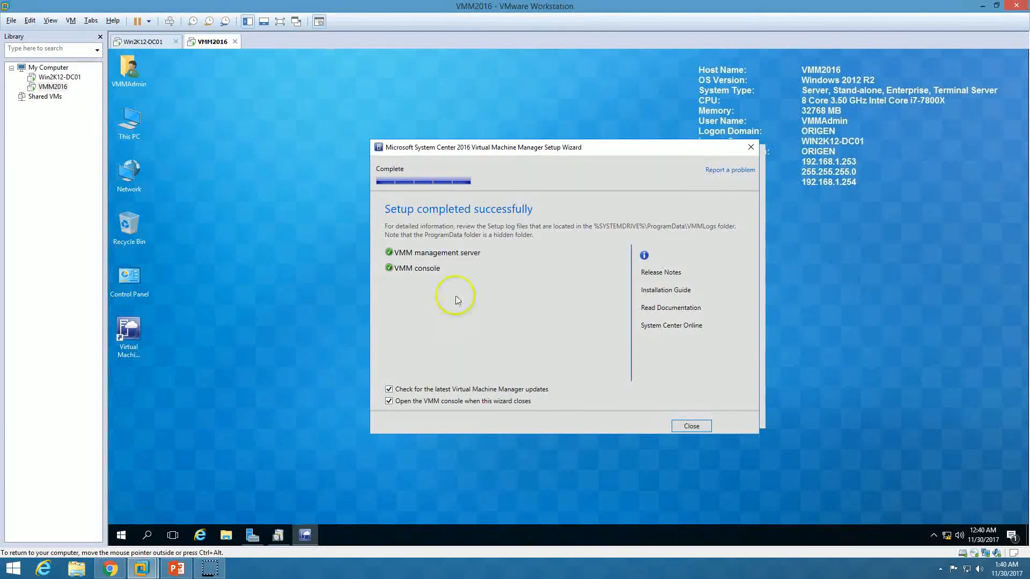
Close the completed VMM setup and System Center launcher without checking for updates
left_click(388, 390)
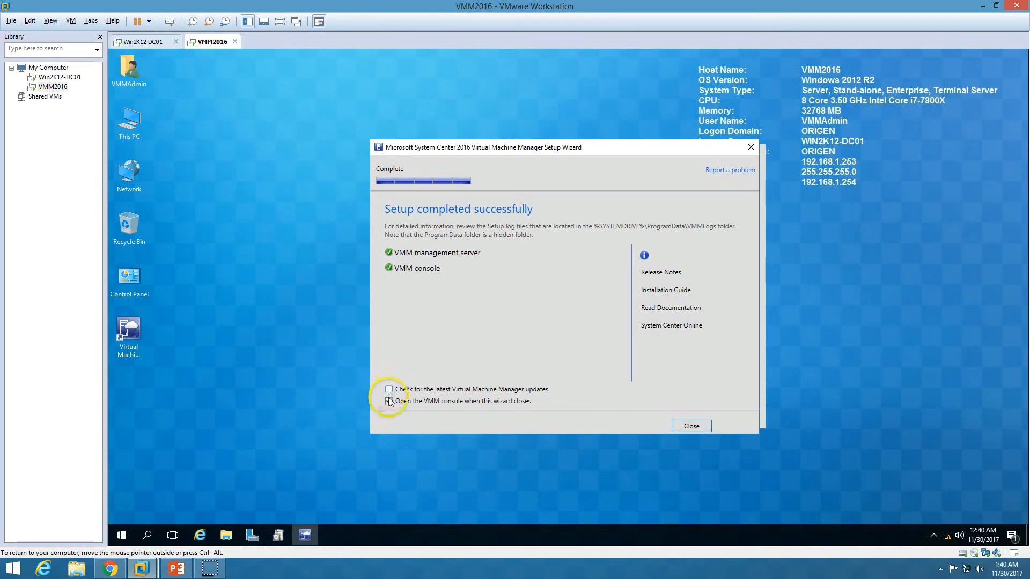
left_click(689, 426)
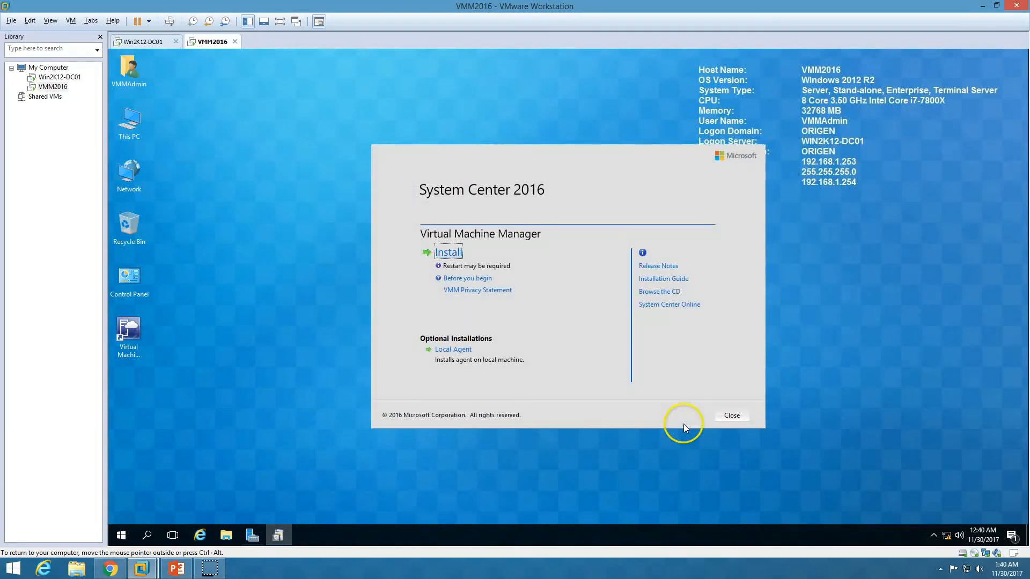
left_click(732, 416)
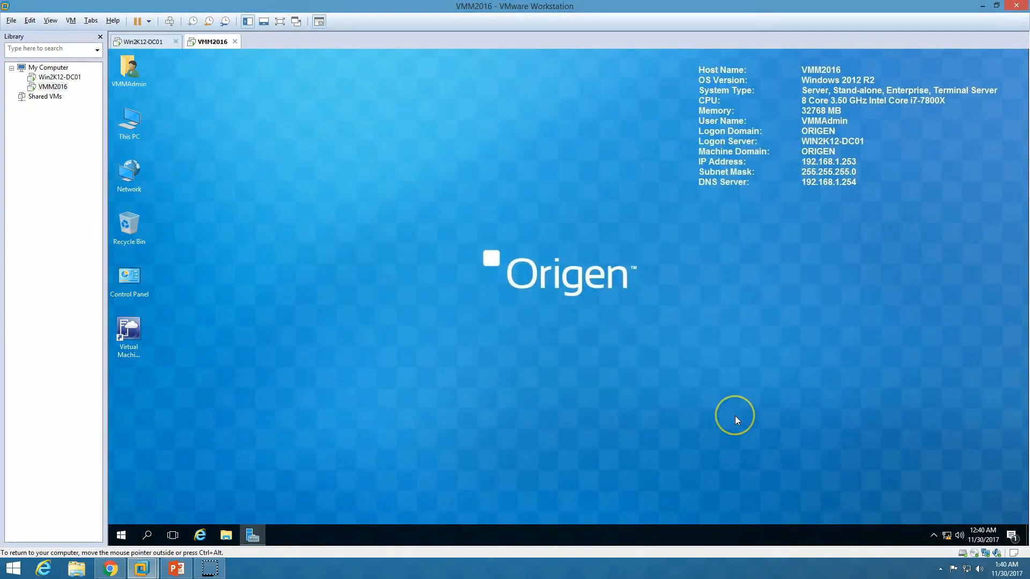
Launch the Virtual Machine Manager console and connect it to localhost:8100
double_click(142, 323)
left_click(356, 250)
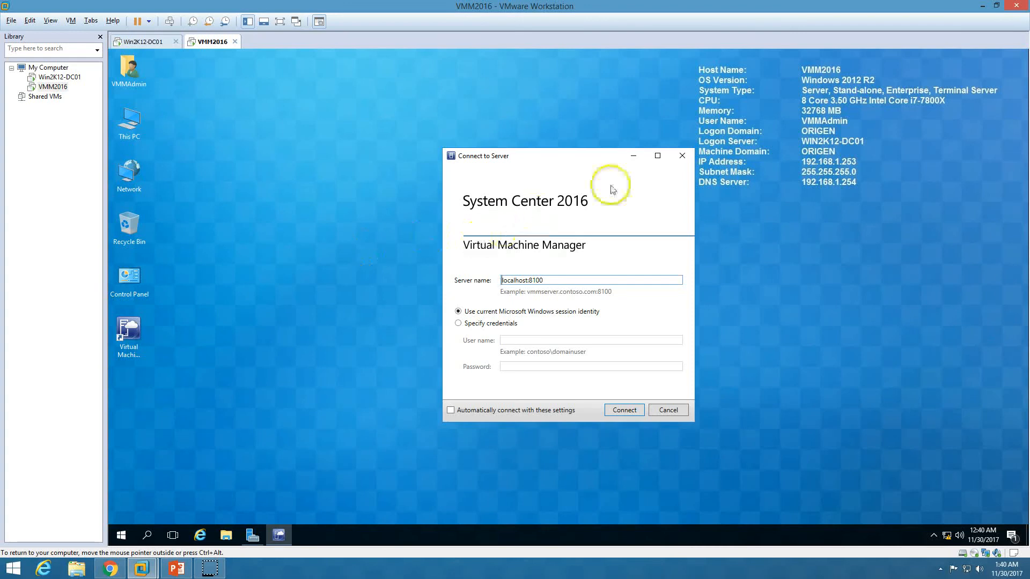
double_click(526, 281)
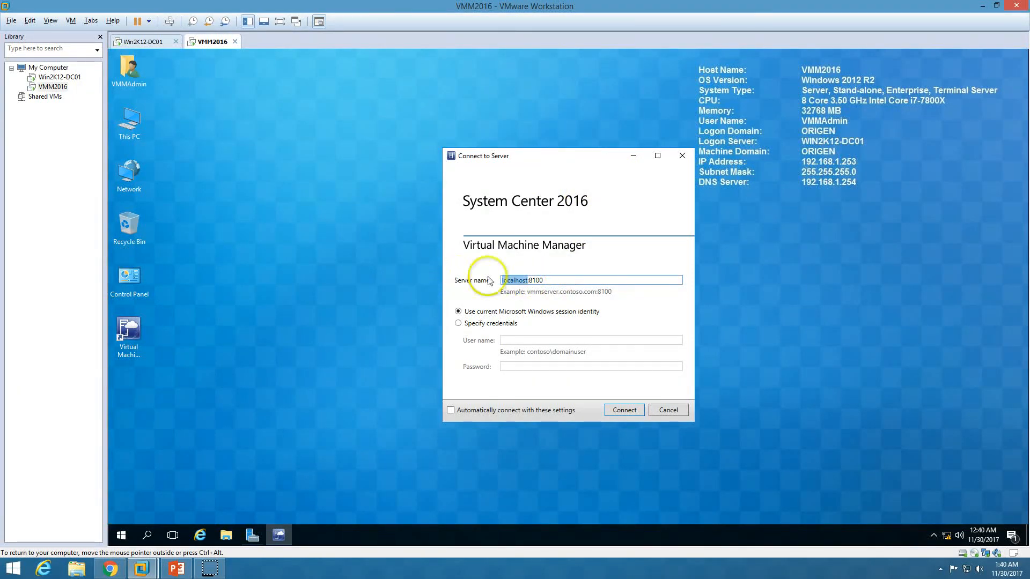
double_click(535, 280)
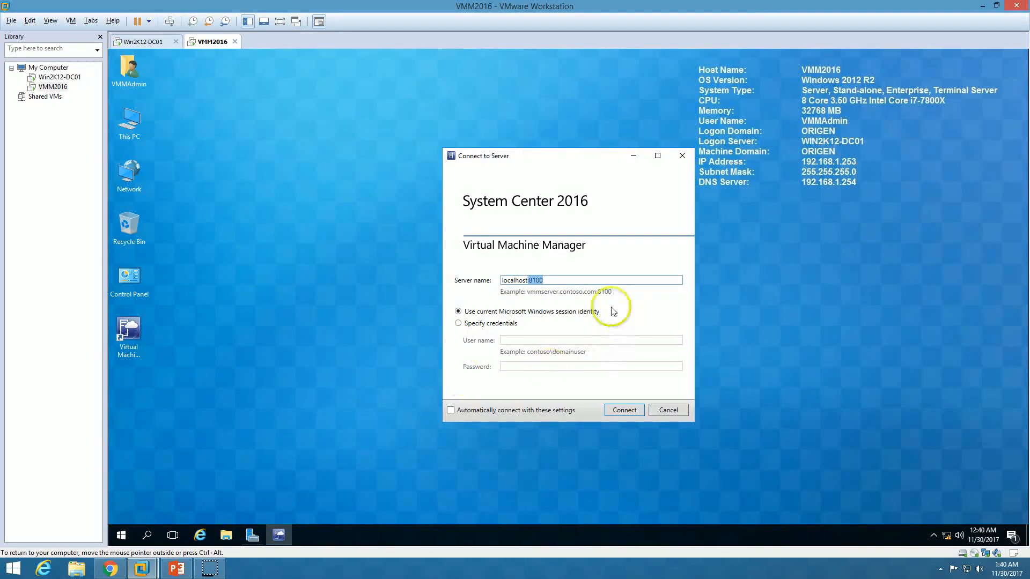
left_click(121, 535)
left_click(594, 163)
left_click(633, 411)
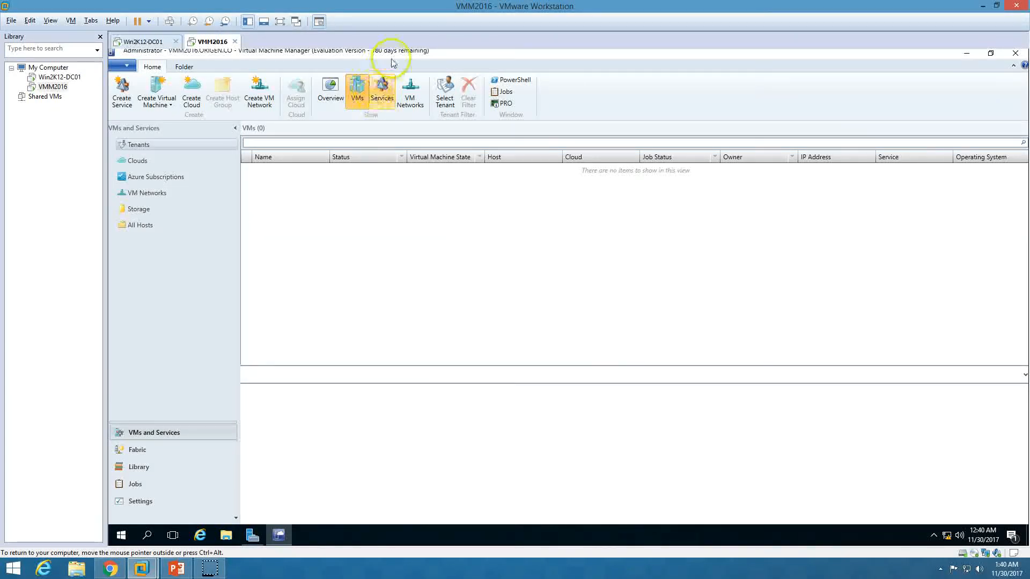
Verify in Fabric that VMM2016.ORIGEN.CO is Responding as Library, VMM Server, then switch back to PowerPoint
double_click(424, 54)
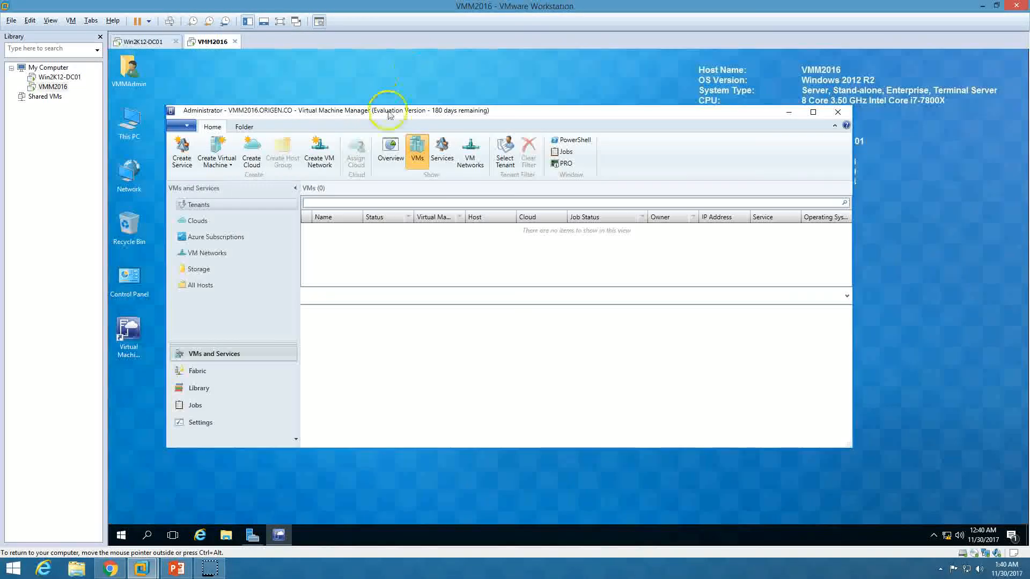
double_click(529, 109)
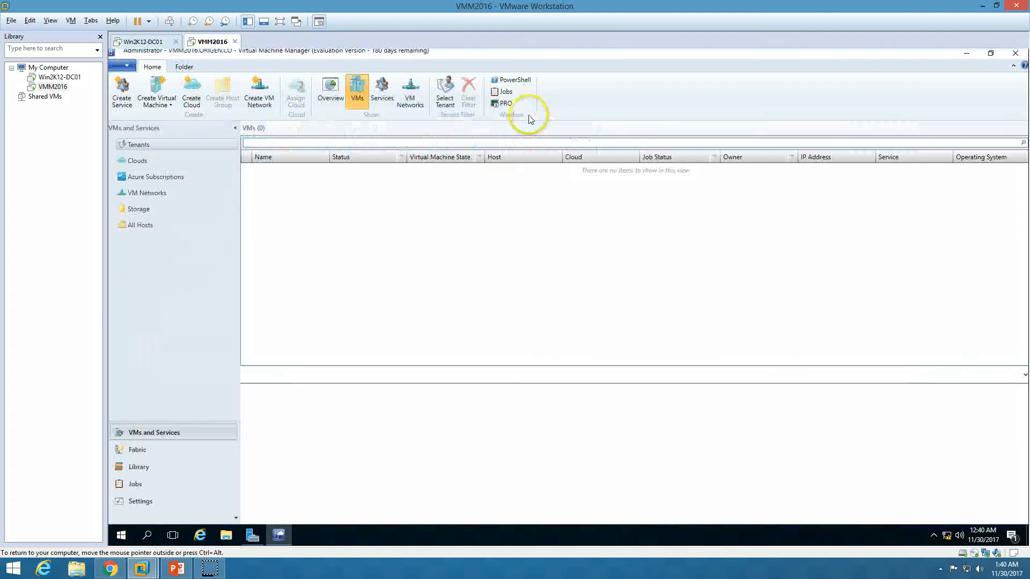
left_click(146, 451)
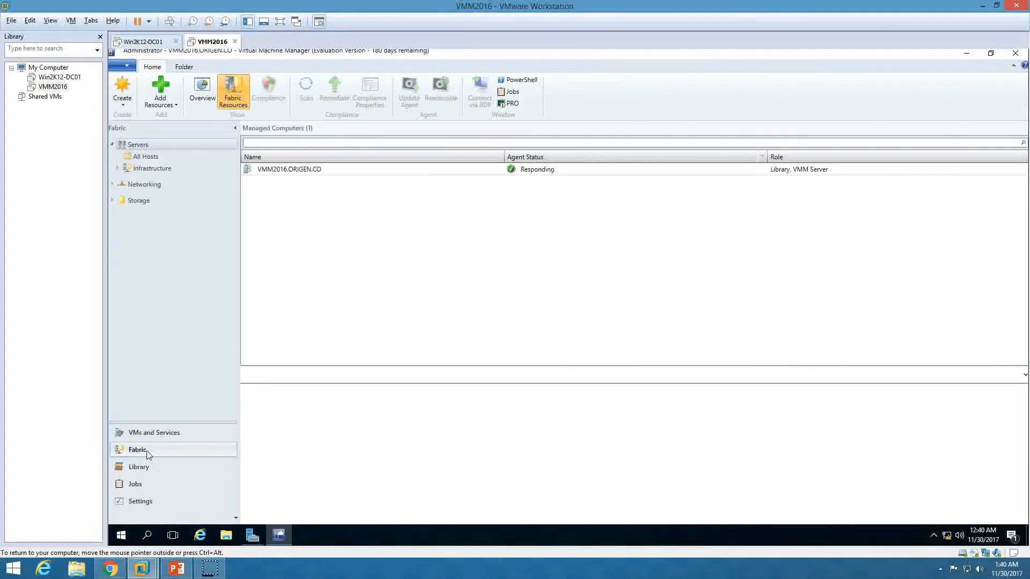
left_click(372, 169)
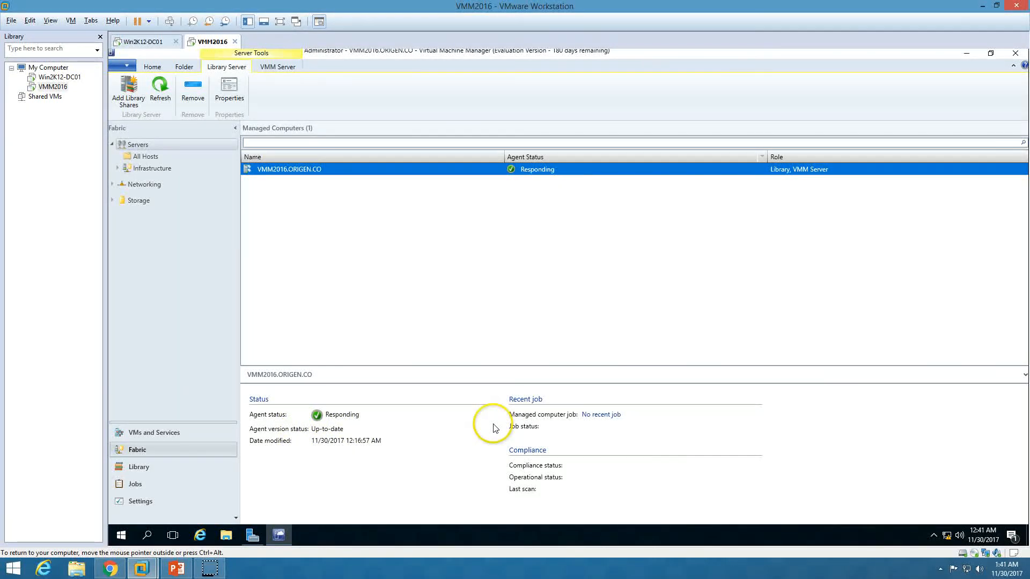
left_click(569, 298)
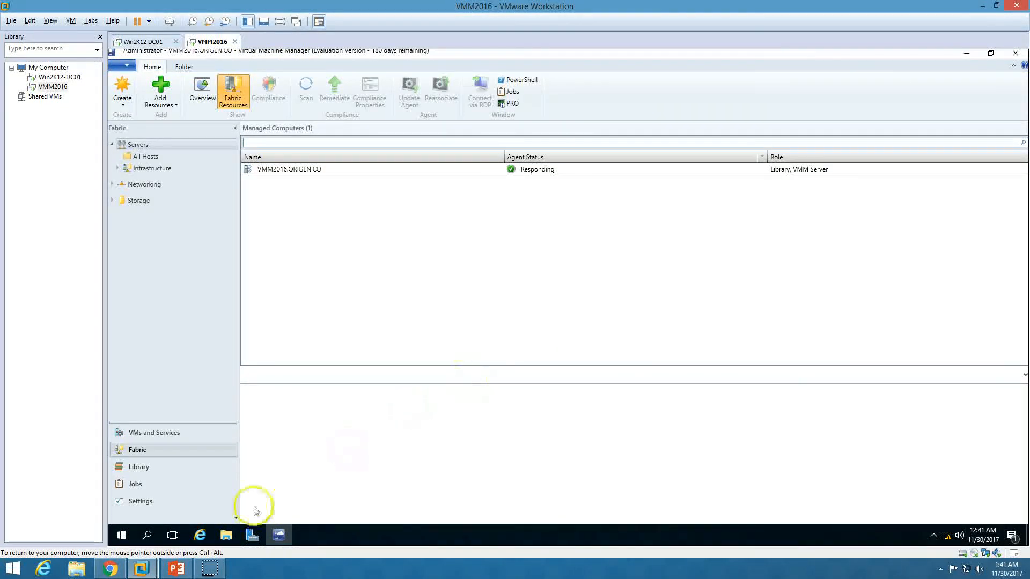
left_click(177, 568)
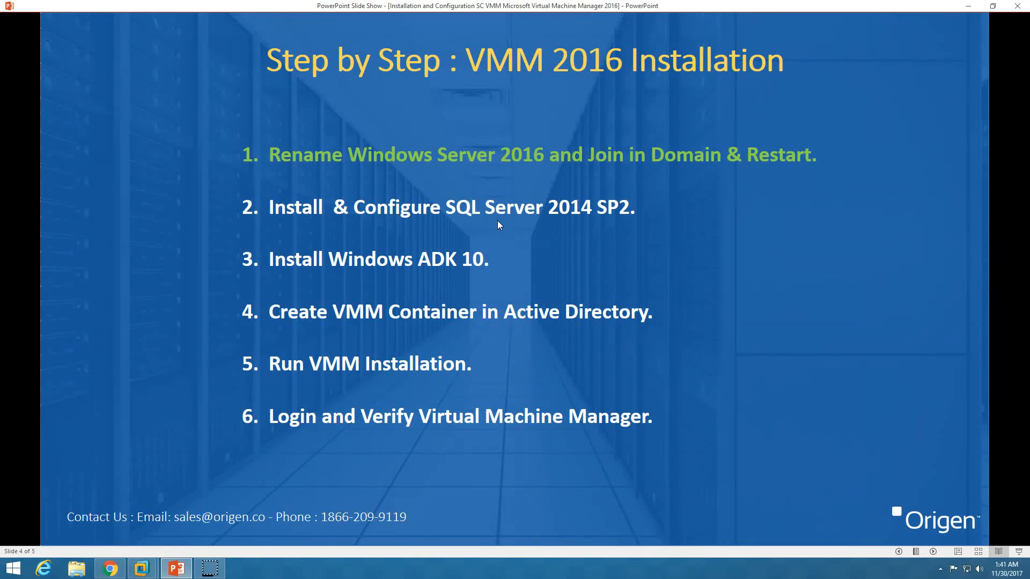
Advance the slide show past the six-step VMM 2016 Installation slide
left_click(933, 551)
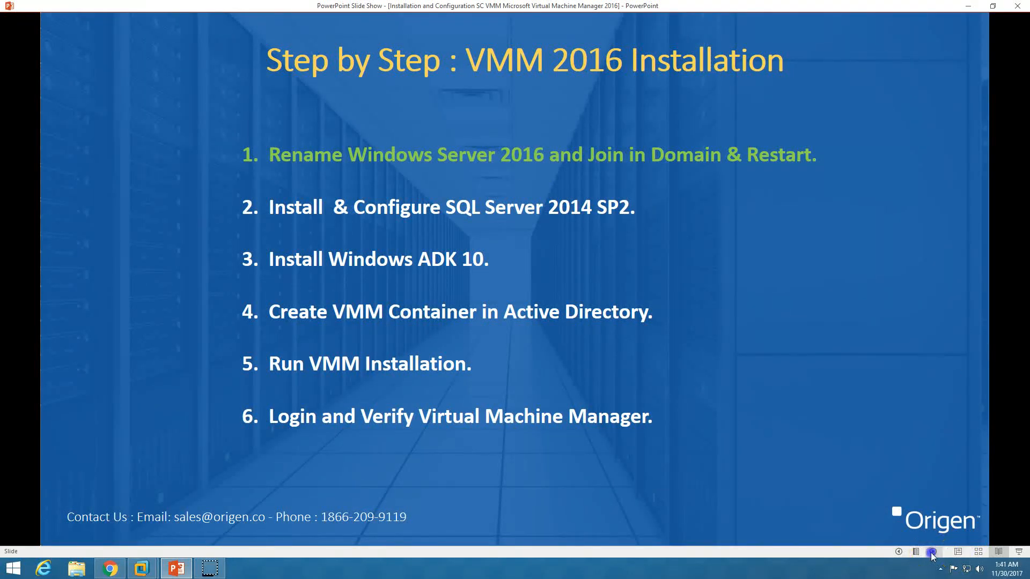